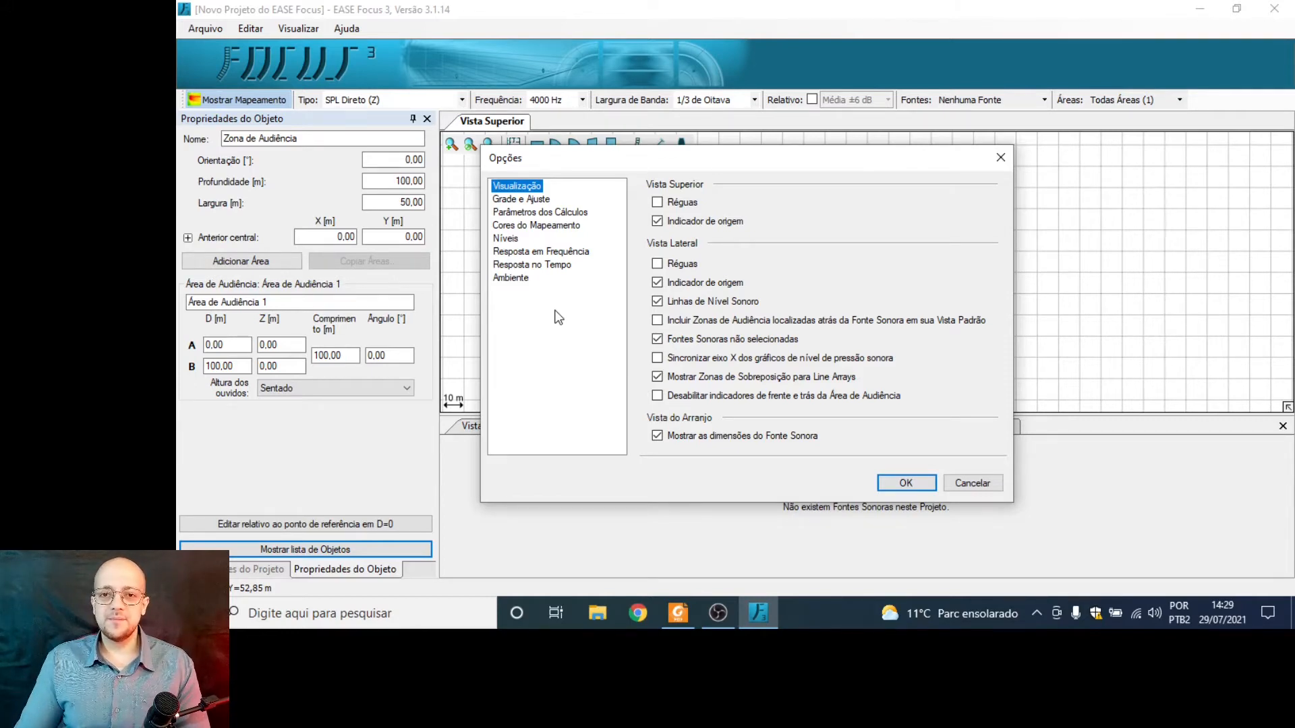
# - Review the Visualização and Grade e Ajuste option pages
pyautogui.click(529, 197)
pyautogui.click(529, 187)
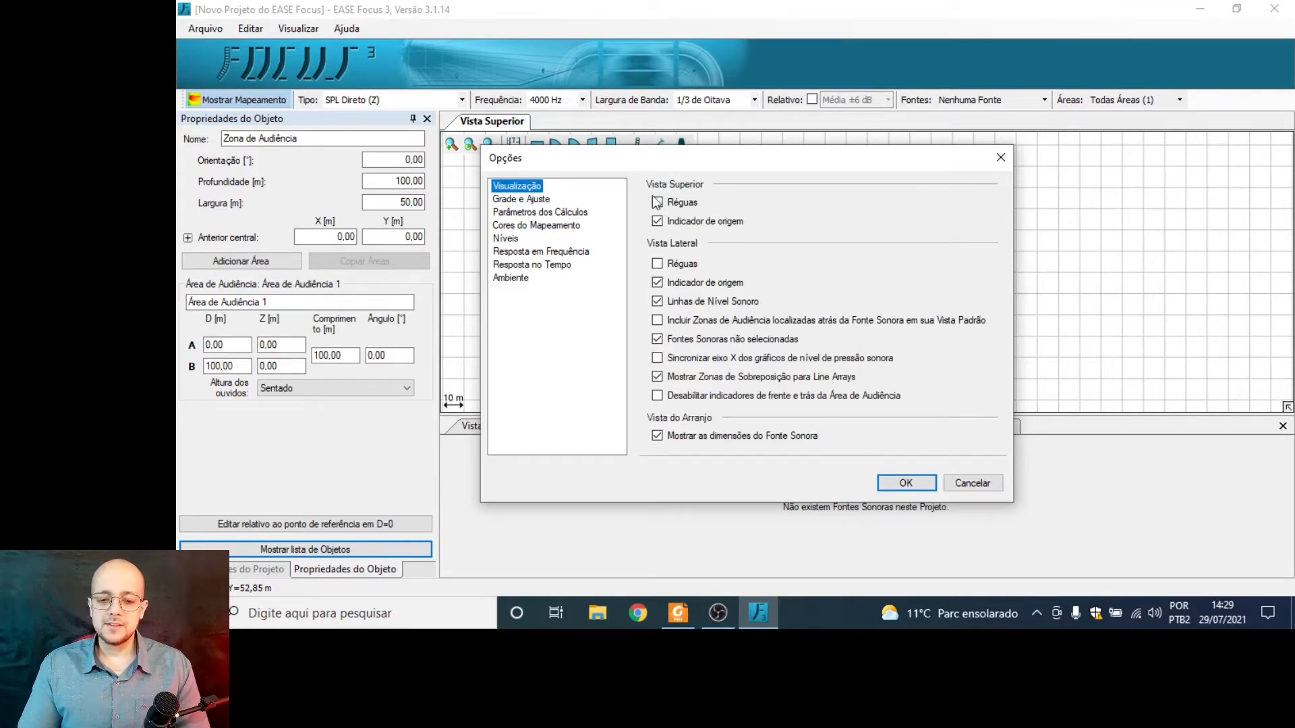
pyautogui.click(529, 200)
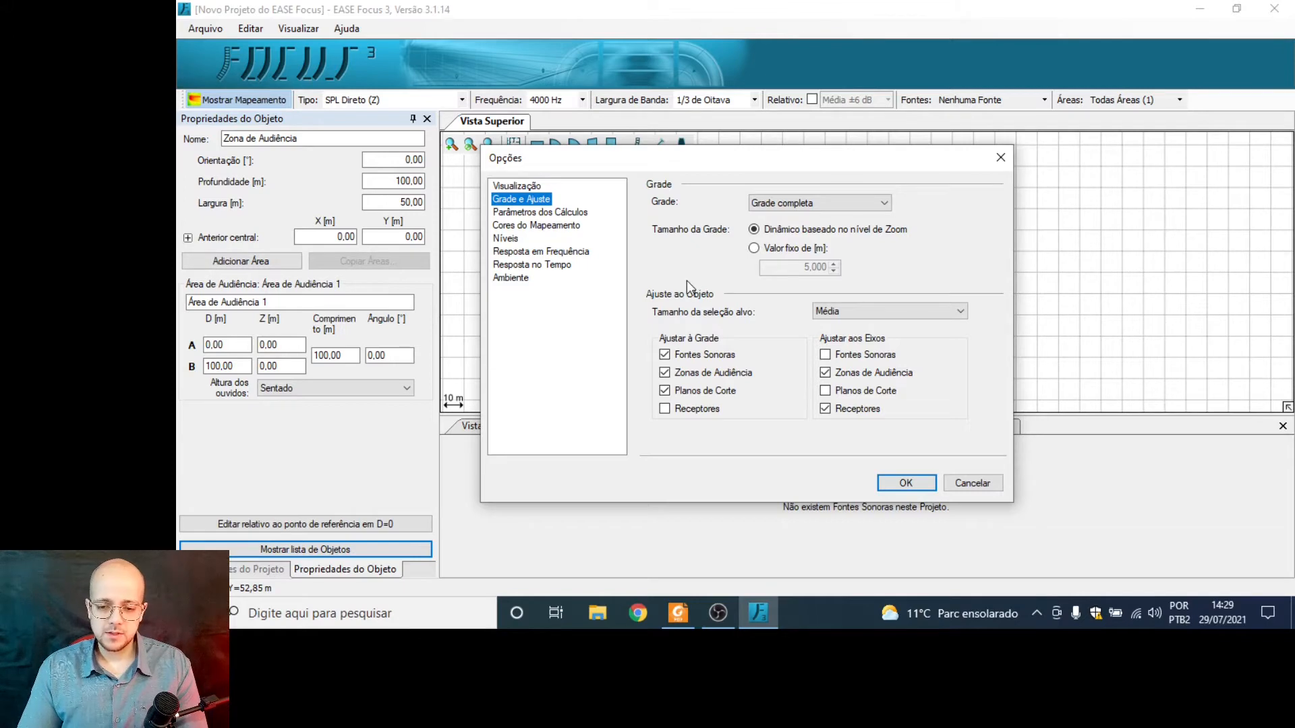
# - Choose Alta as the mapping resolution in the Parâmetros dos Cálculos options and apply the settings
pyautogui.click(551, 213)
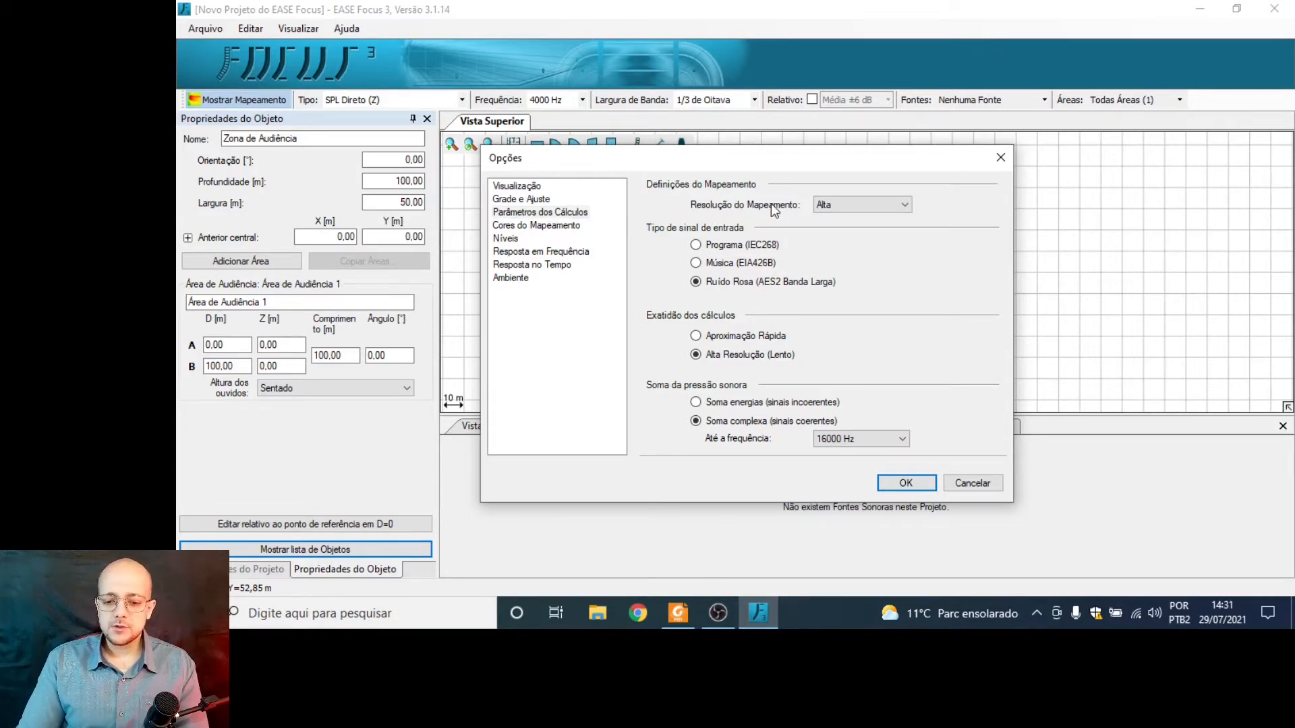
pyautogui.click(852, 205)
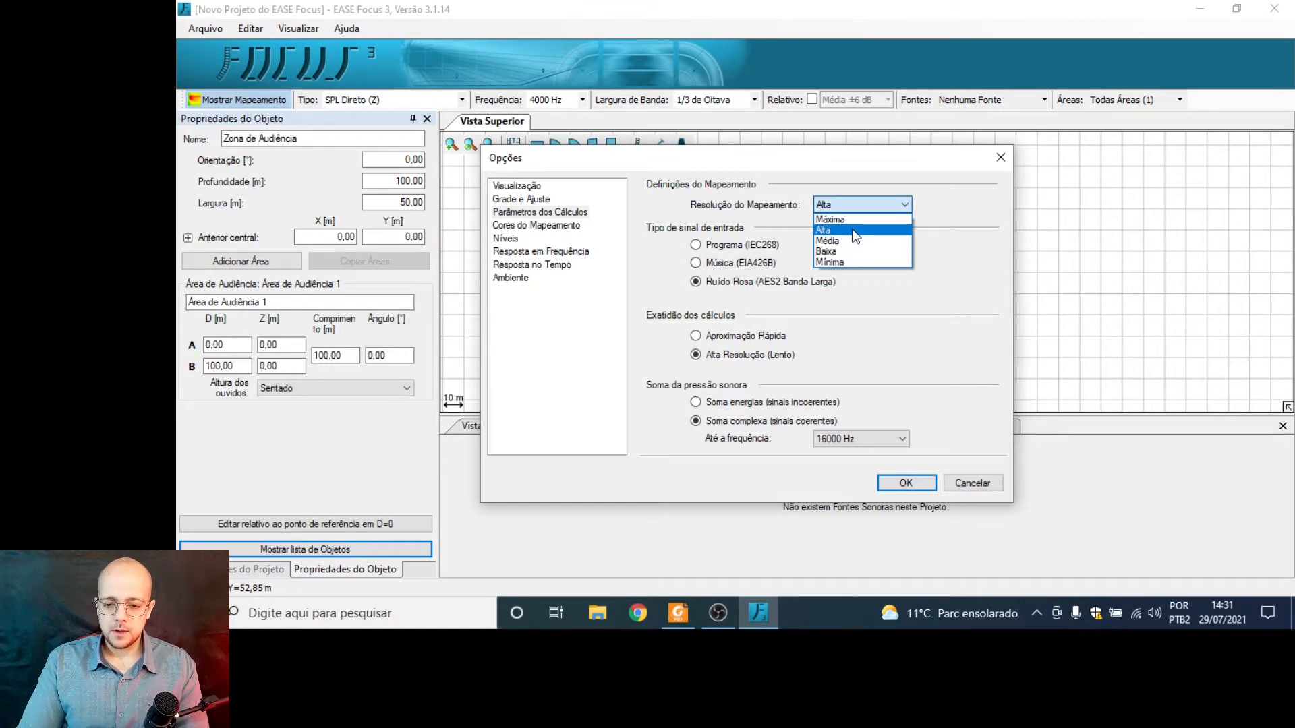
pyautogui.click(852, 230)
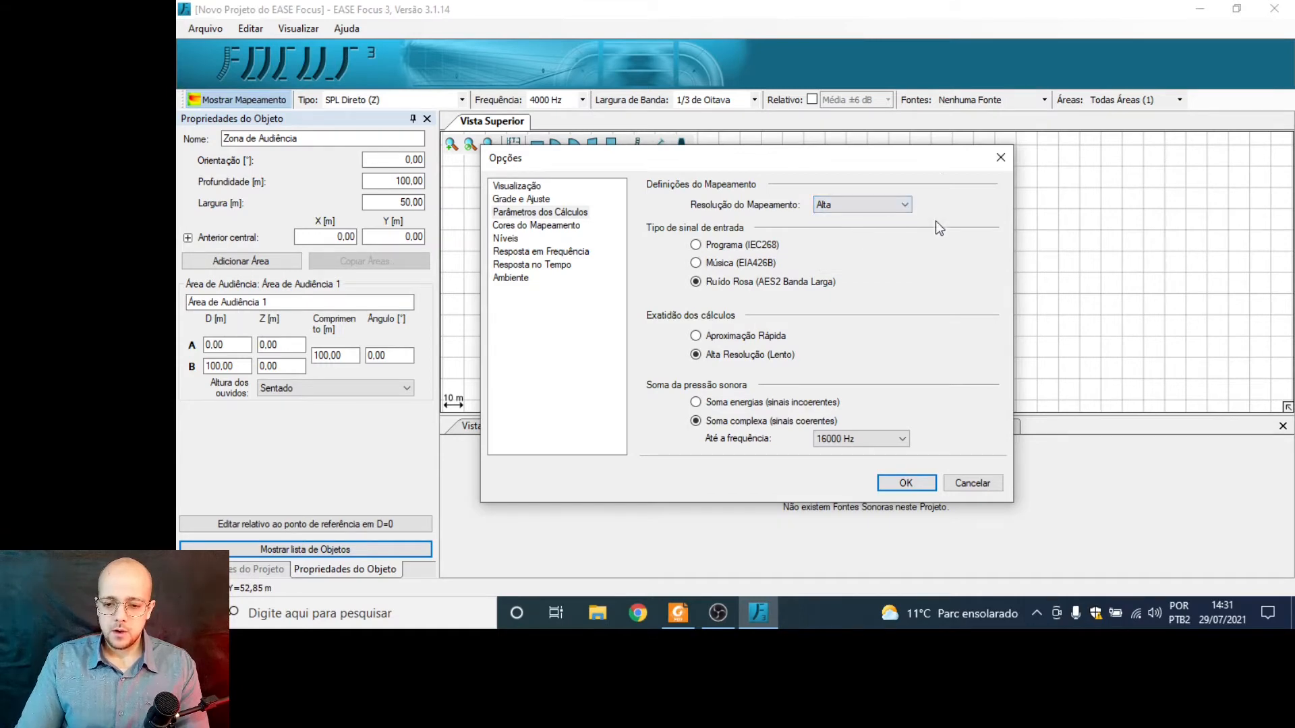
pyautogui.click(906, 483)
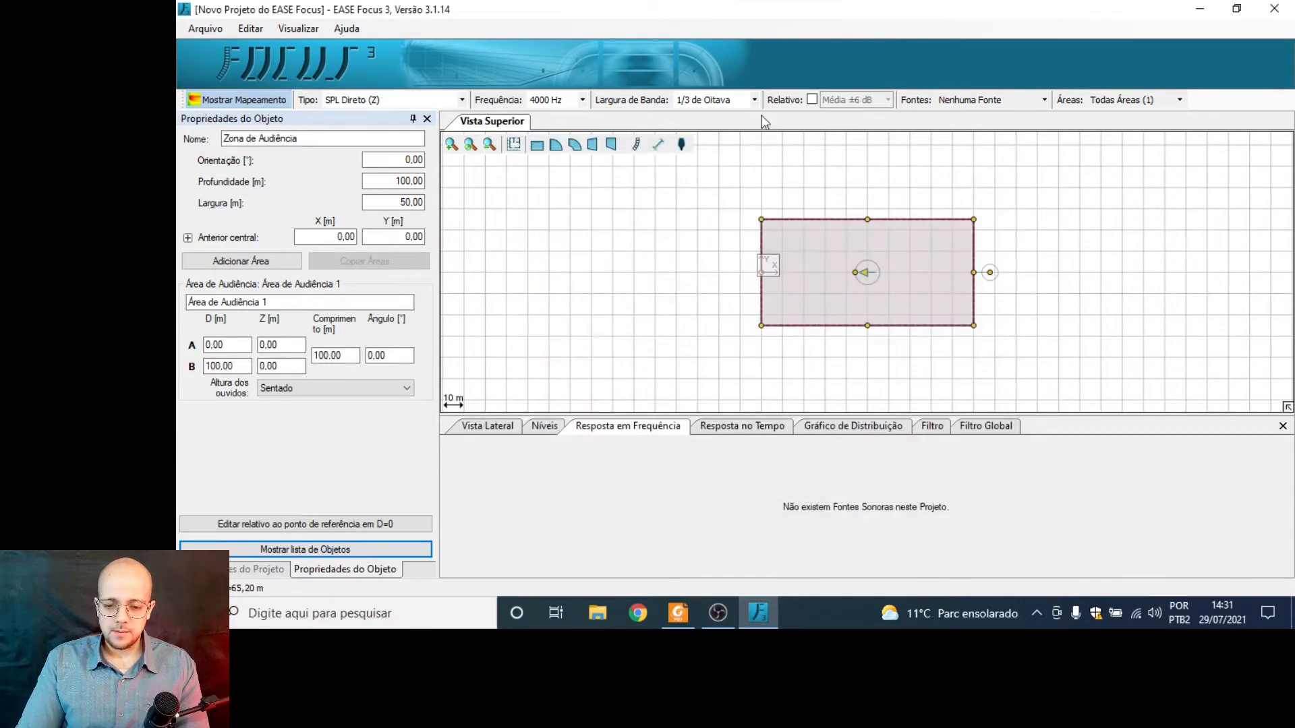
# - Insert an Attack Audio System F108D loudspeaker inside the front of the audience zone at X 10 m, Y 0 m
pyautogui.click(637, 144)
pyautogui.click(634, 177)
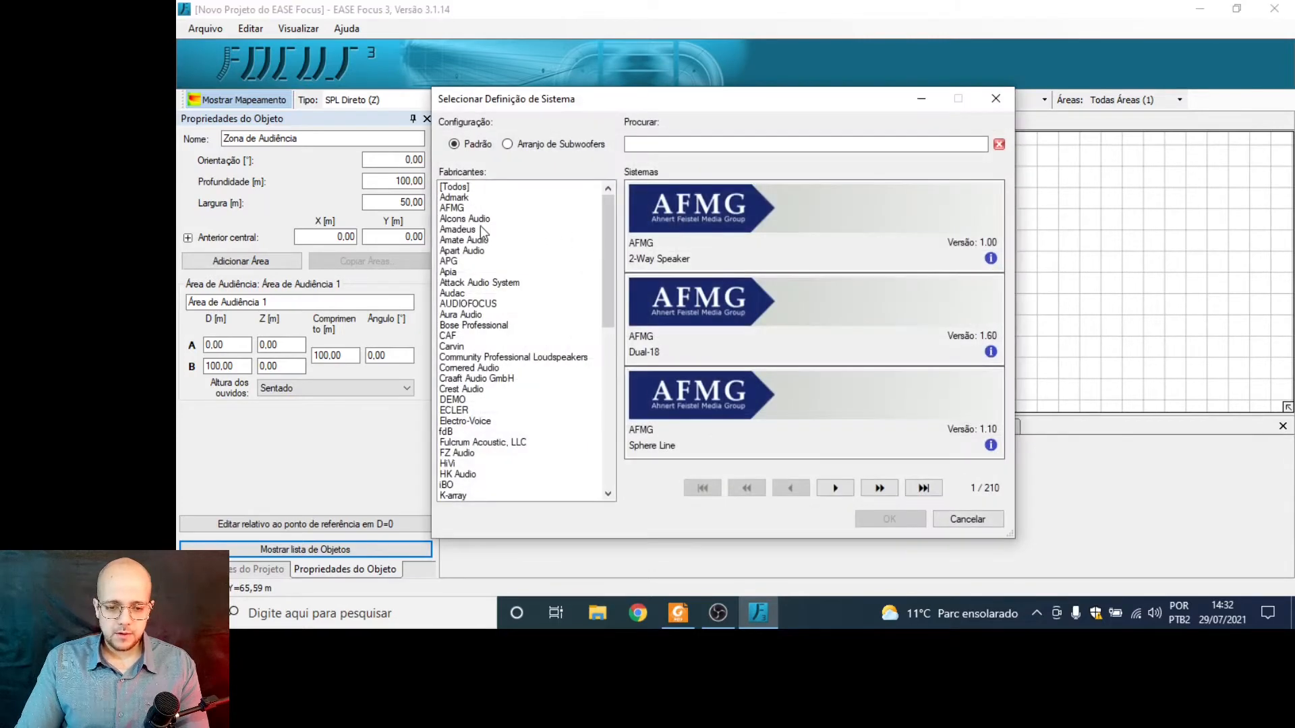
pyautogui.click(483, 283)
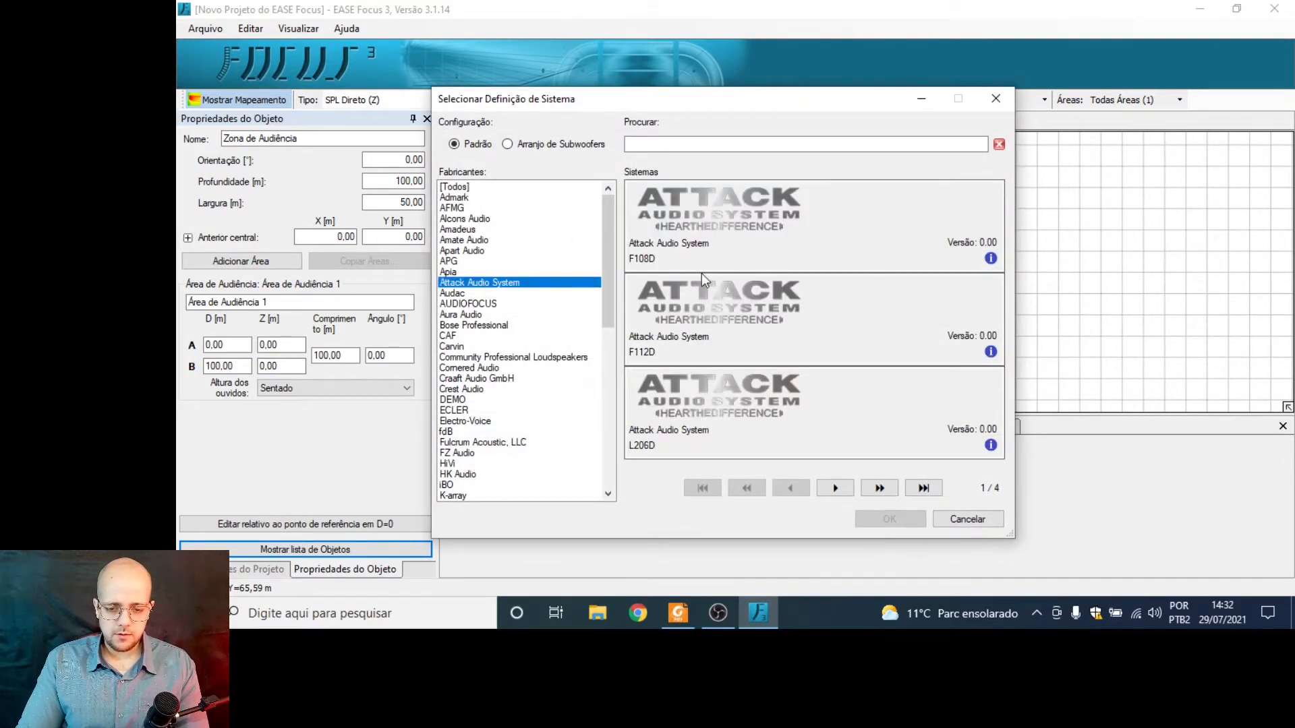
pyautogui.doubleClick(698, 268)
pyautogui.click(770, 267)
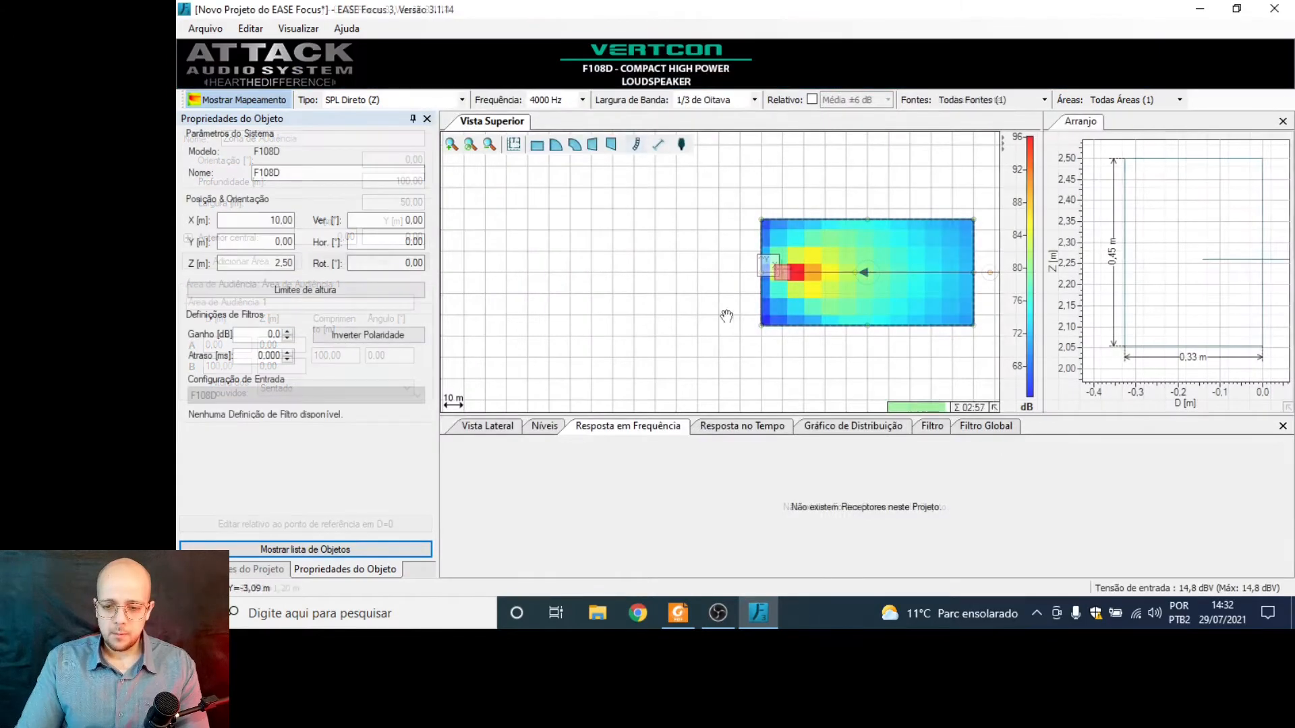
# - Set the mapping resolution to Mínima in the calculation options and apply it to the audience zone map
pyautogui.moveTo(867, 376); pyautogui.dragTo(716, 376)
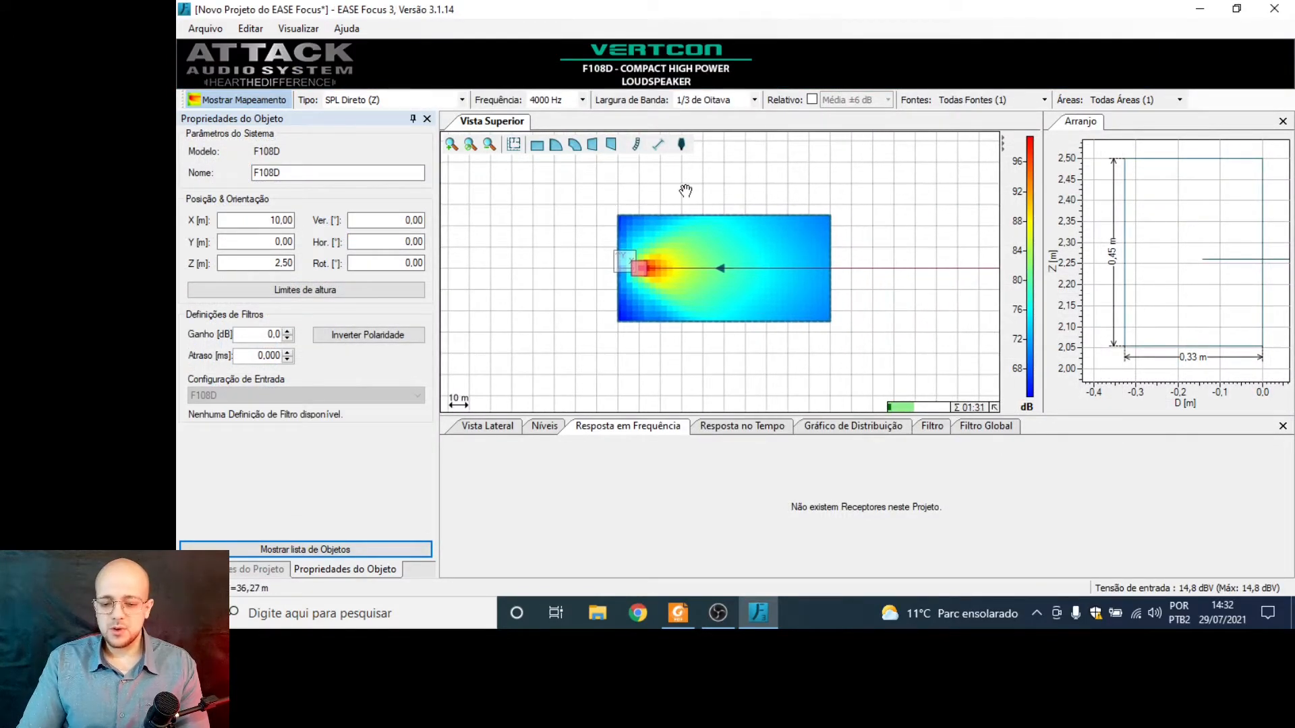
pyautogui.scroll(1, 674, 306)
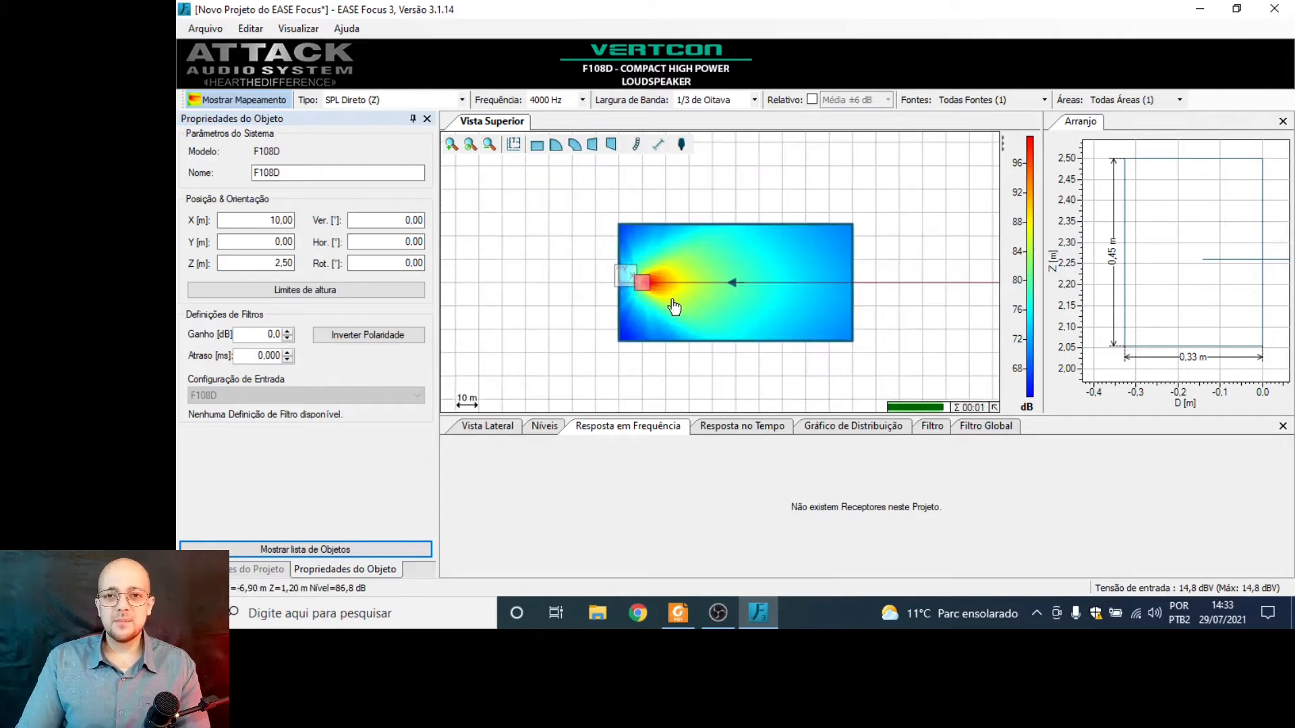
pyautogui.scroll(3, 676, 286)
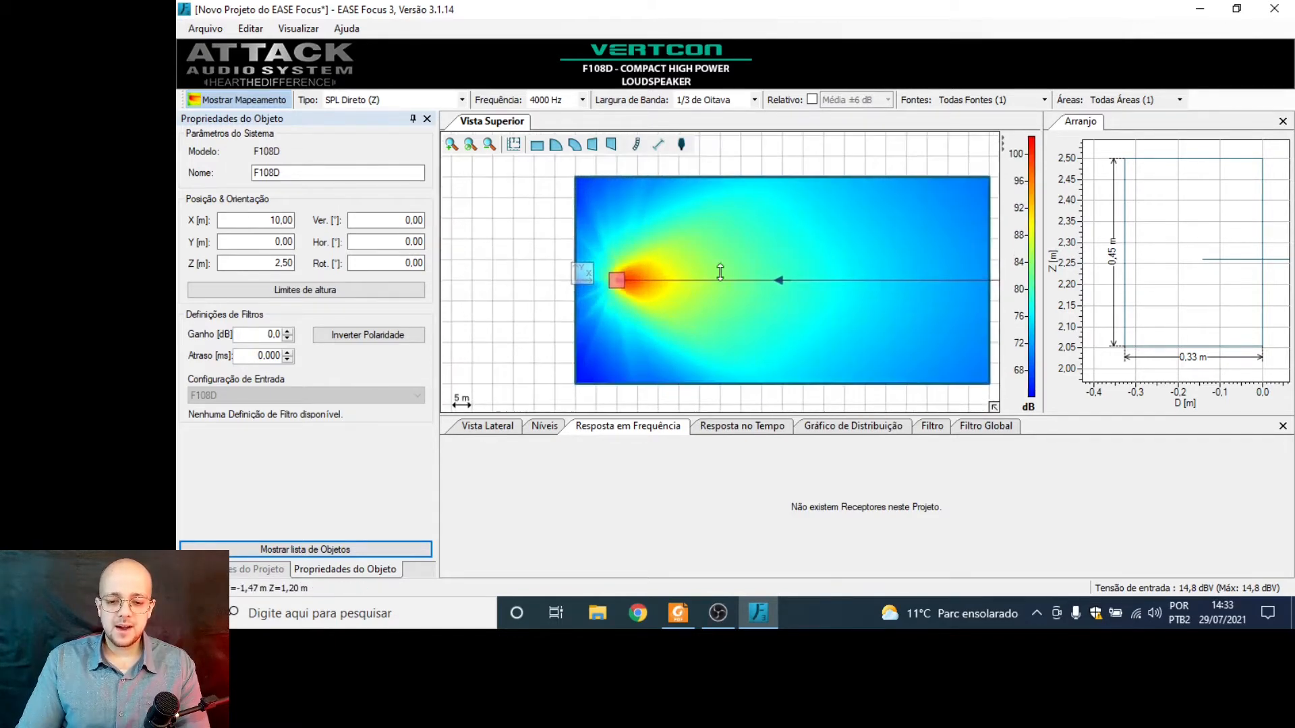
pyautogui.scroll(-2, 720, 270)
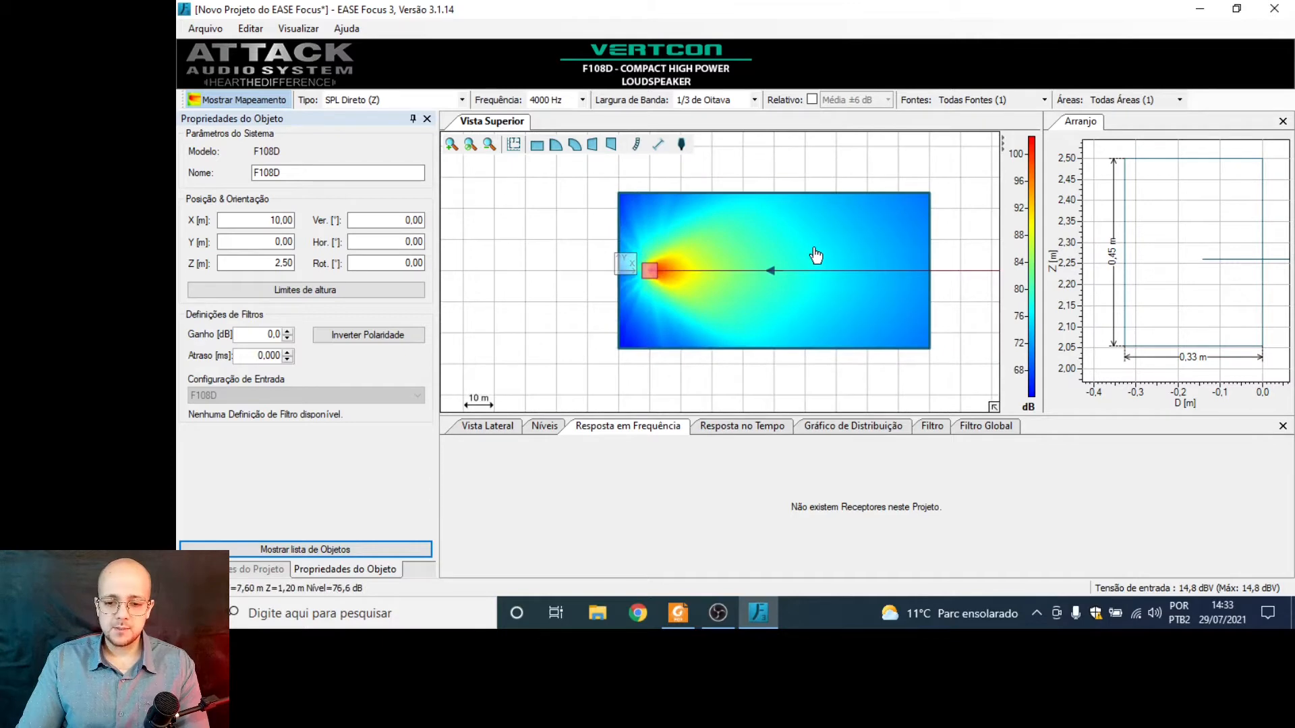
pyautogui.scroll(-1, 815, 255)
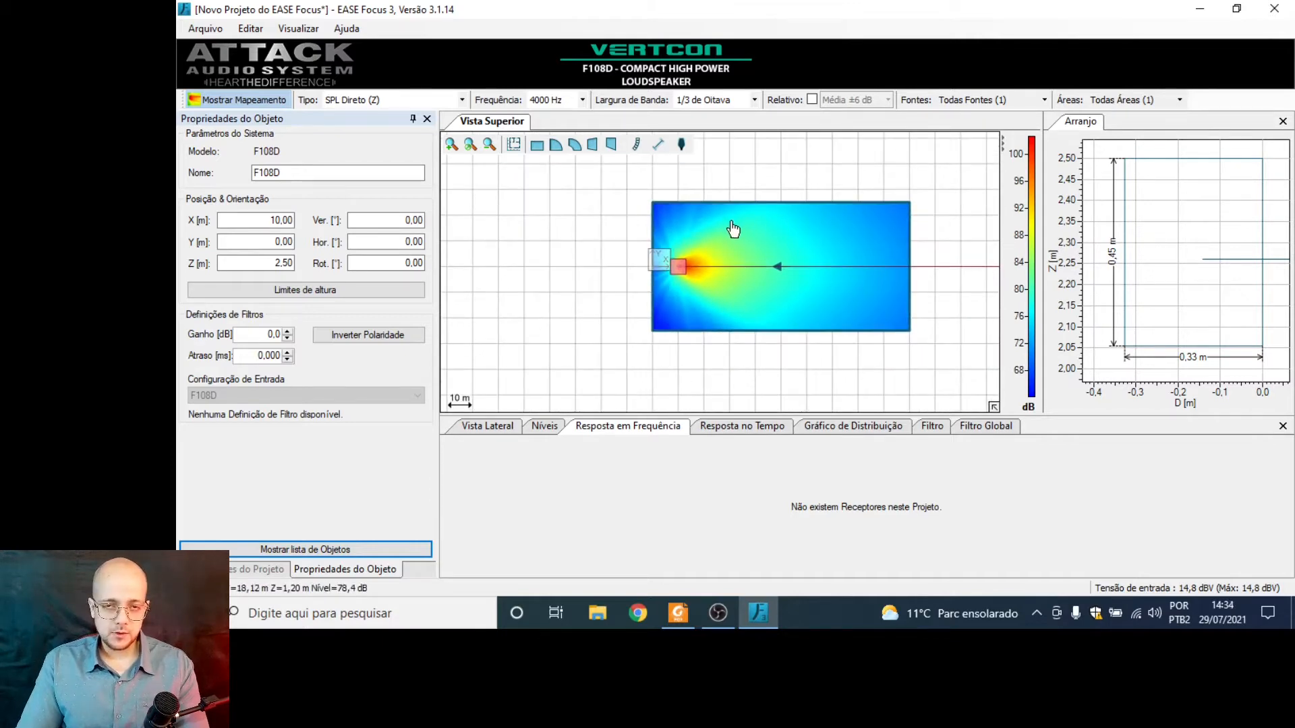
pyautogui.click(206, 29)
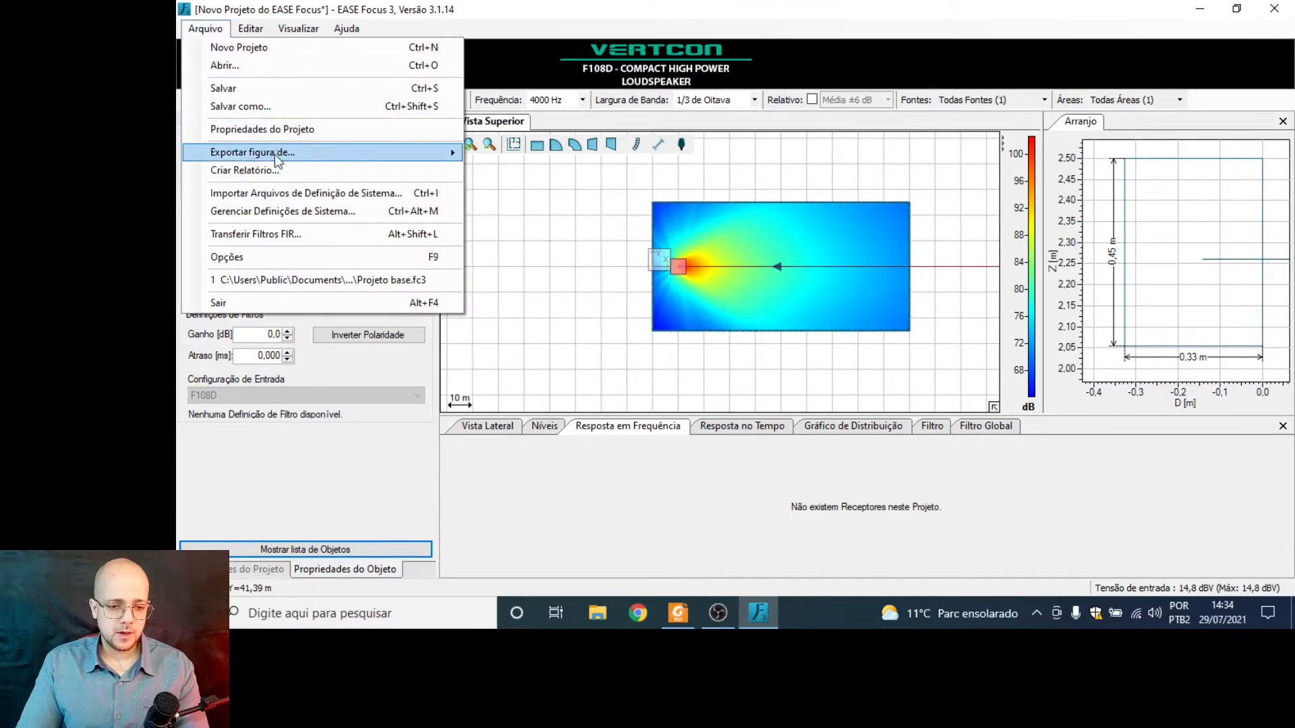
pyautogui.click(259, 259)
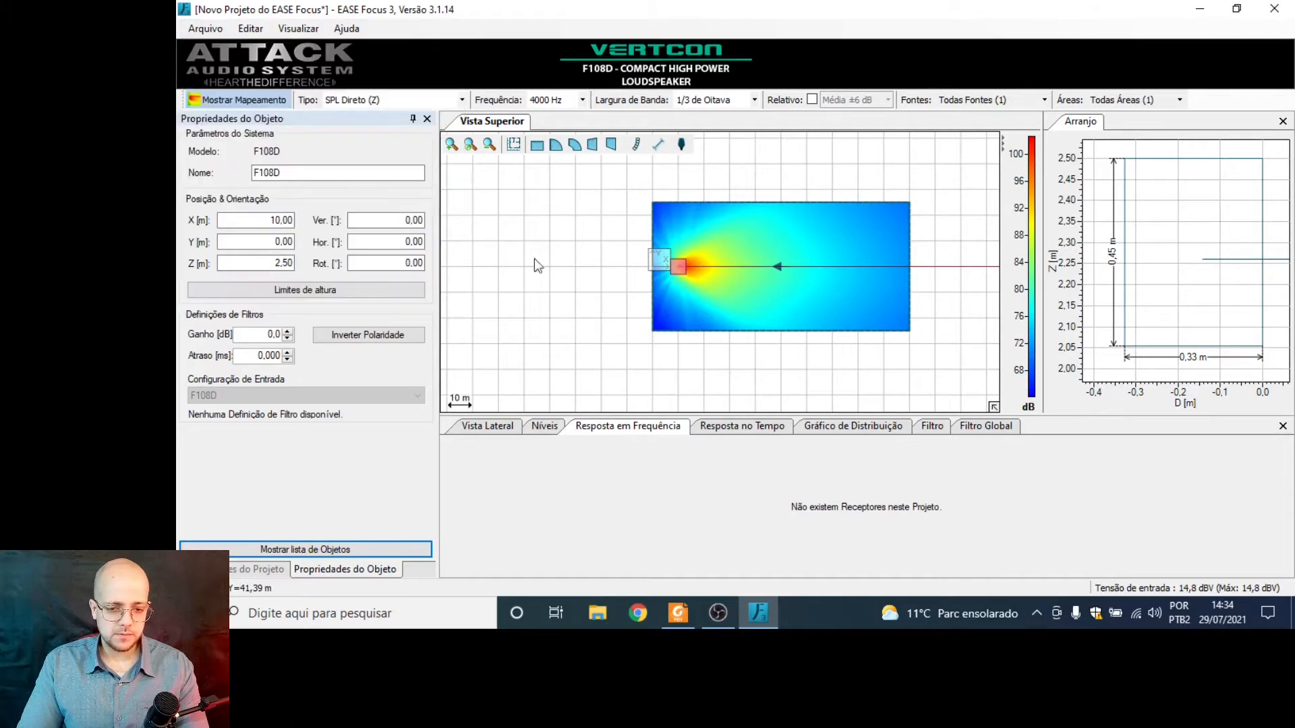
pyautogui.click(871, 211)
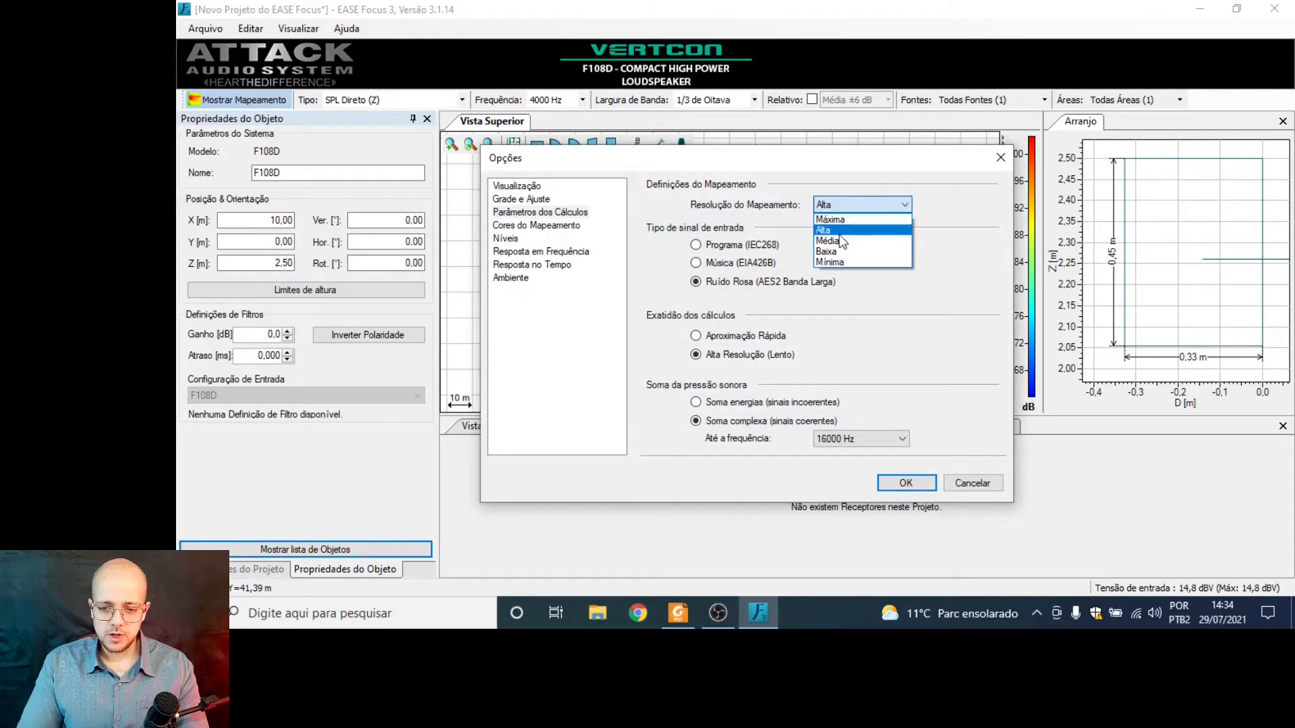
pyautogui.click(855, 263)
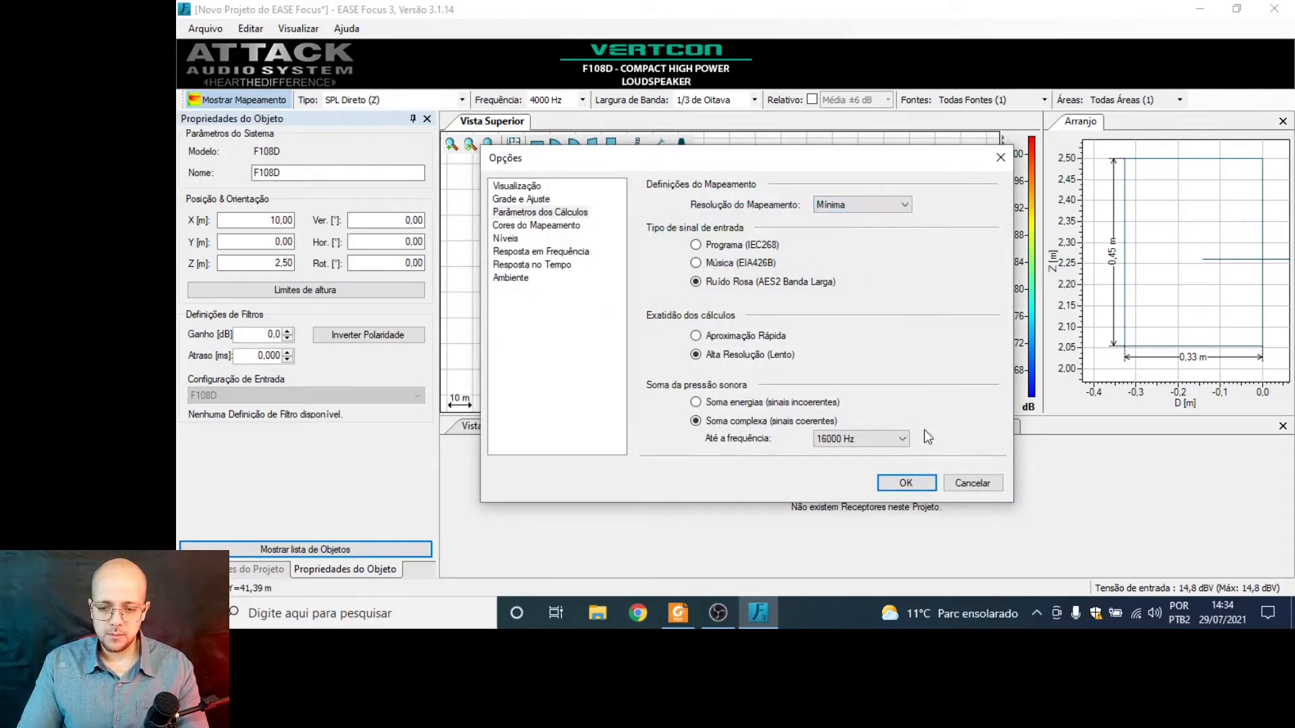
pyautogui.click(906, 484)
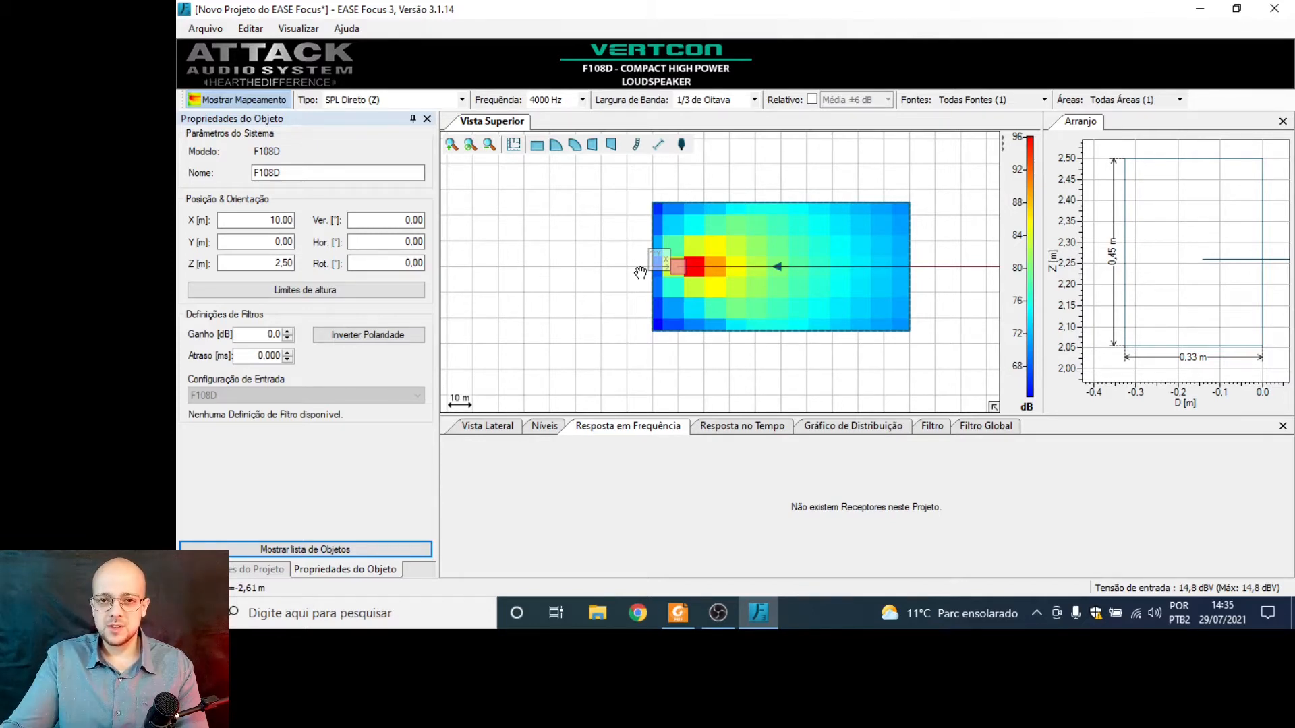
# - Set the sound pressure summation to Soma complexa (sinais coerentes), keeping 16000 Hz as its upper frequency
pyautogui.doubleClick(738, 254)
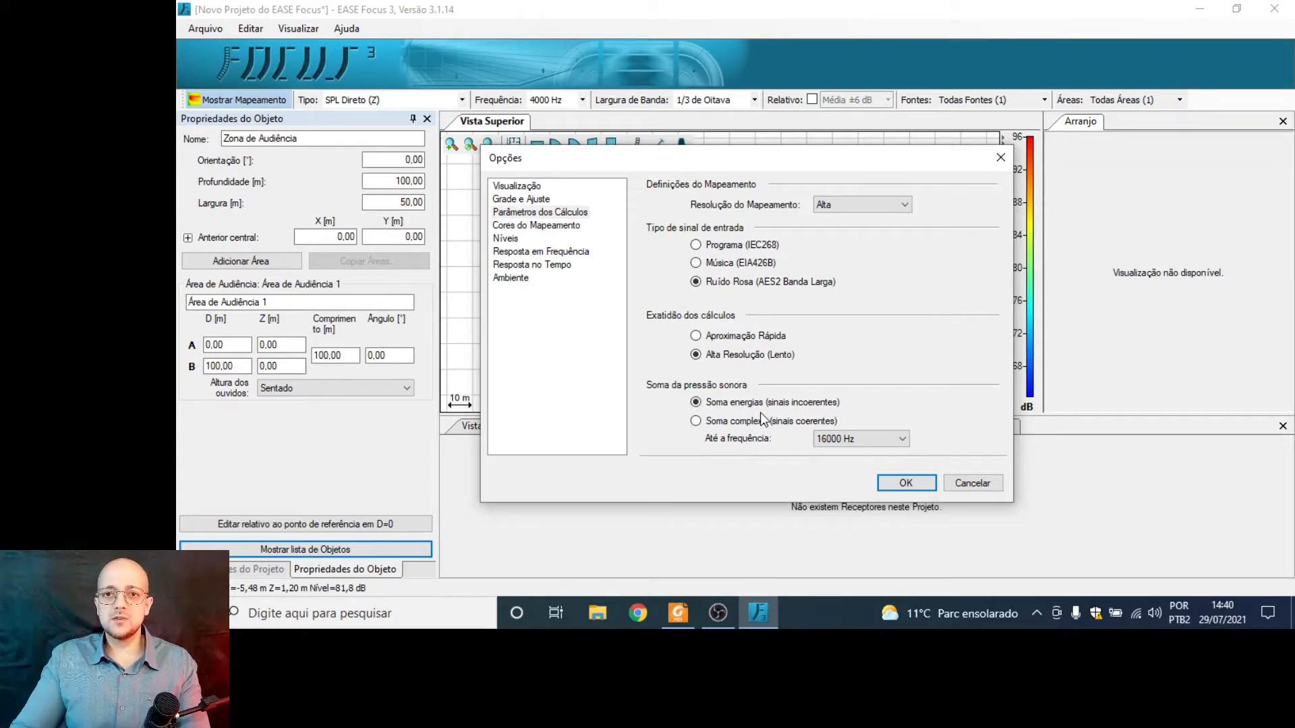
pyautogui.click(744, 421)
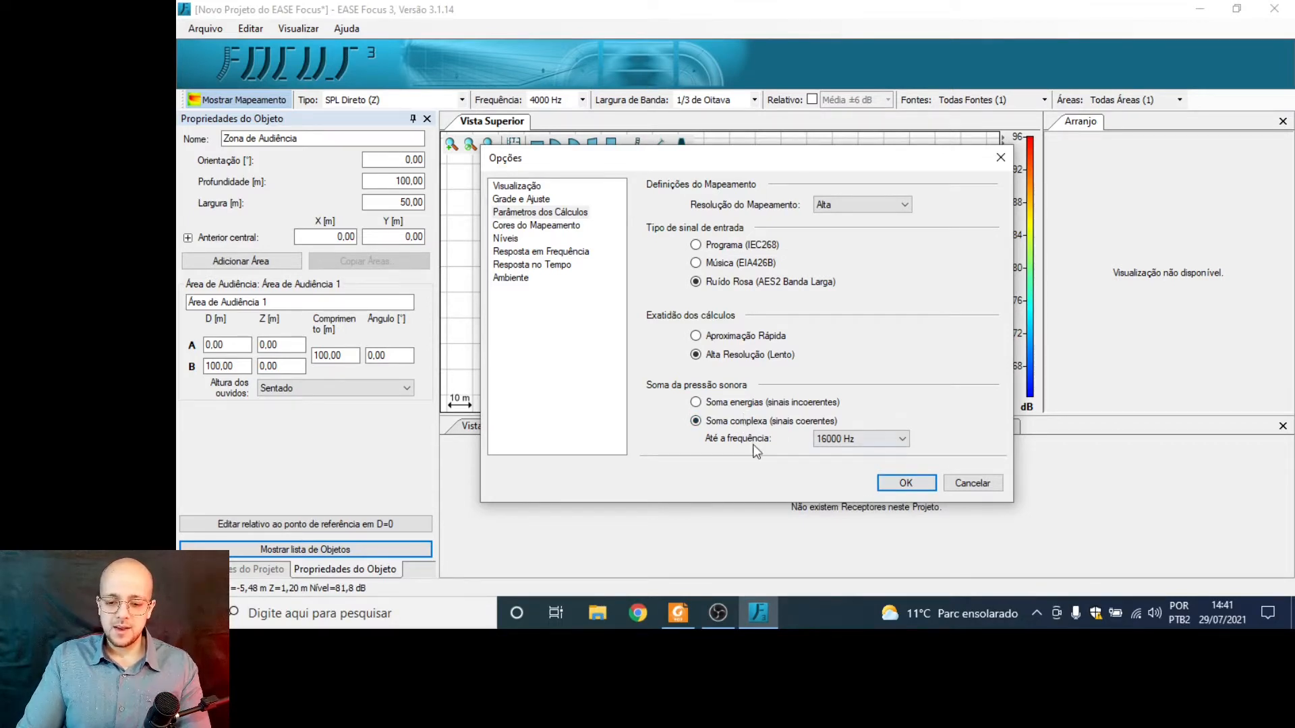
pyautogui.click(862, 439)
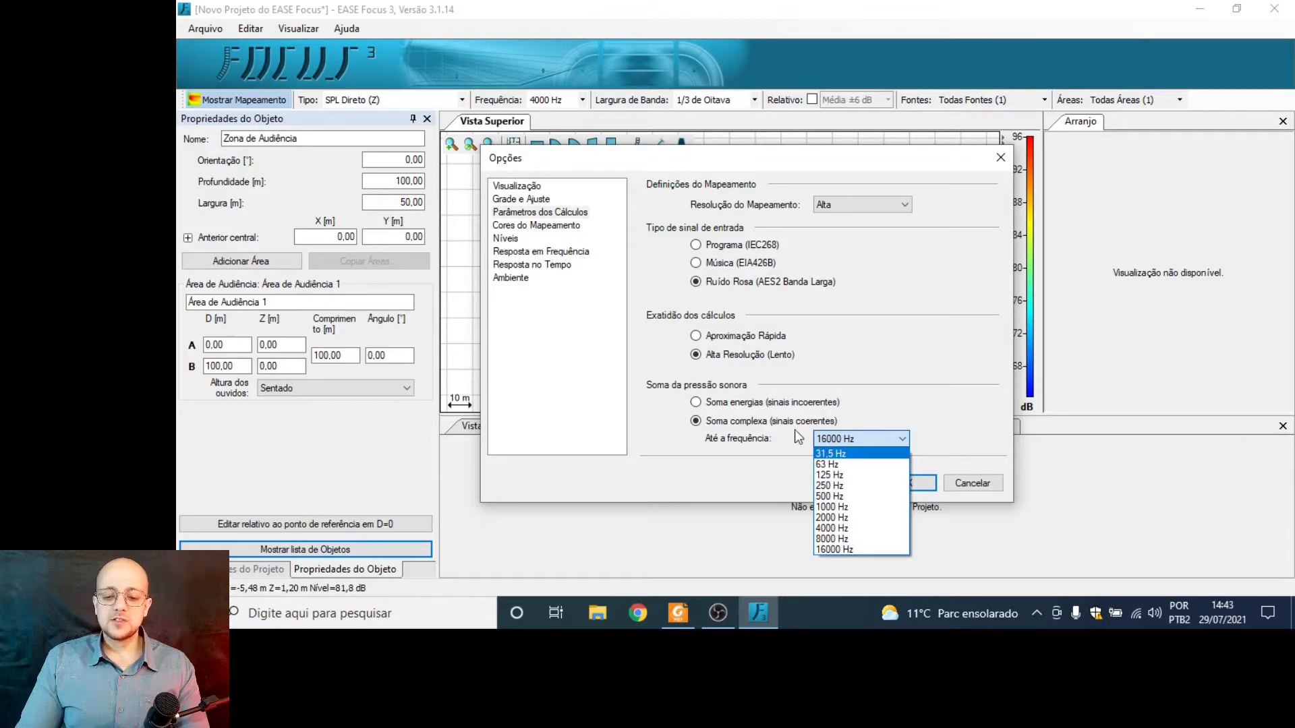
pyautogui.click(786, 432)
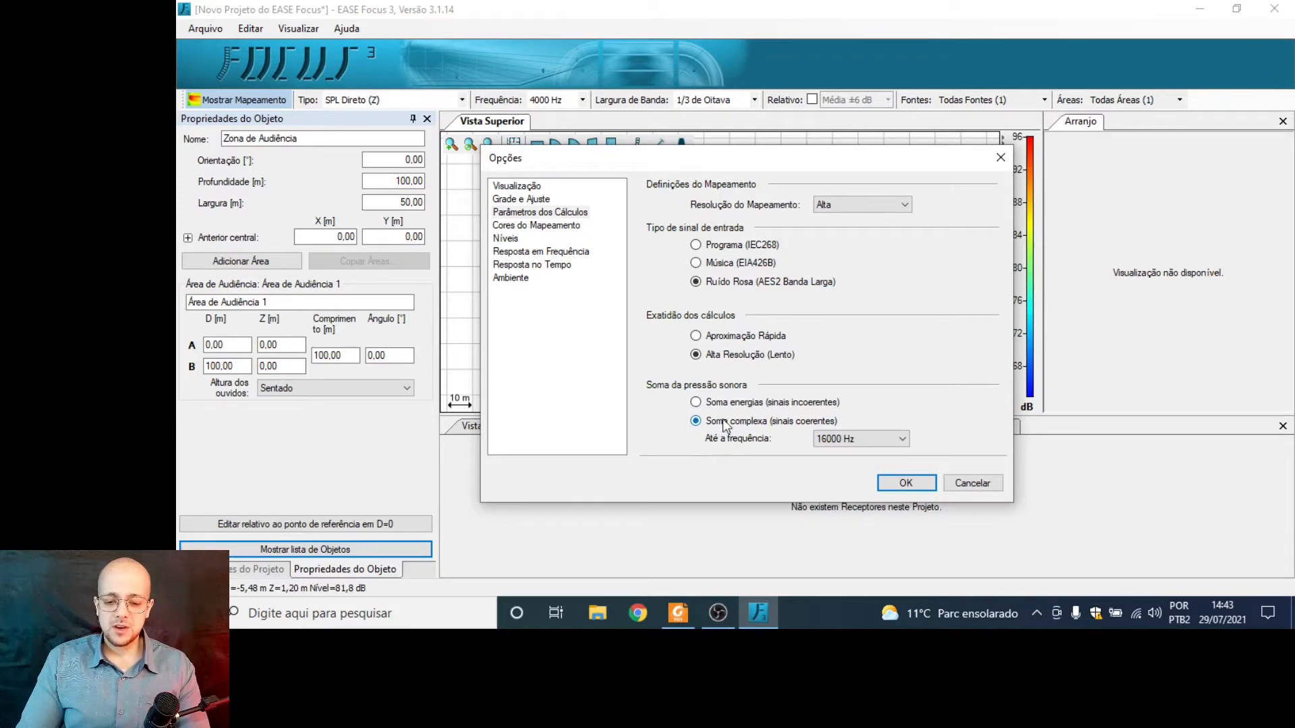
pyautogui.click(826, 440)
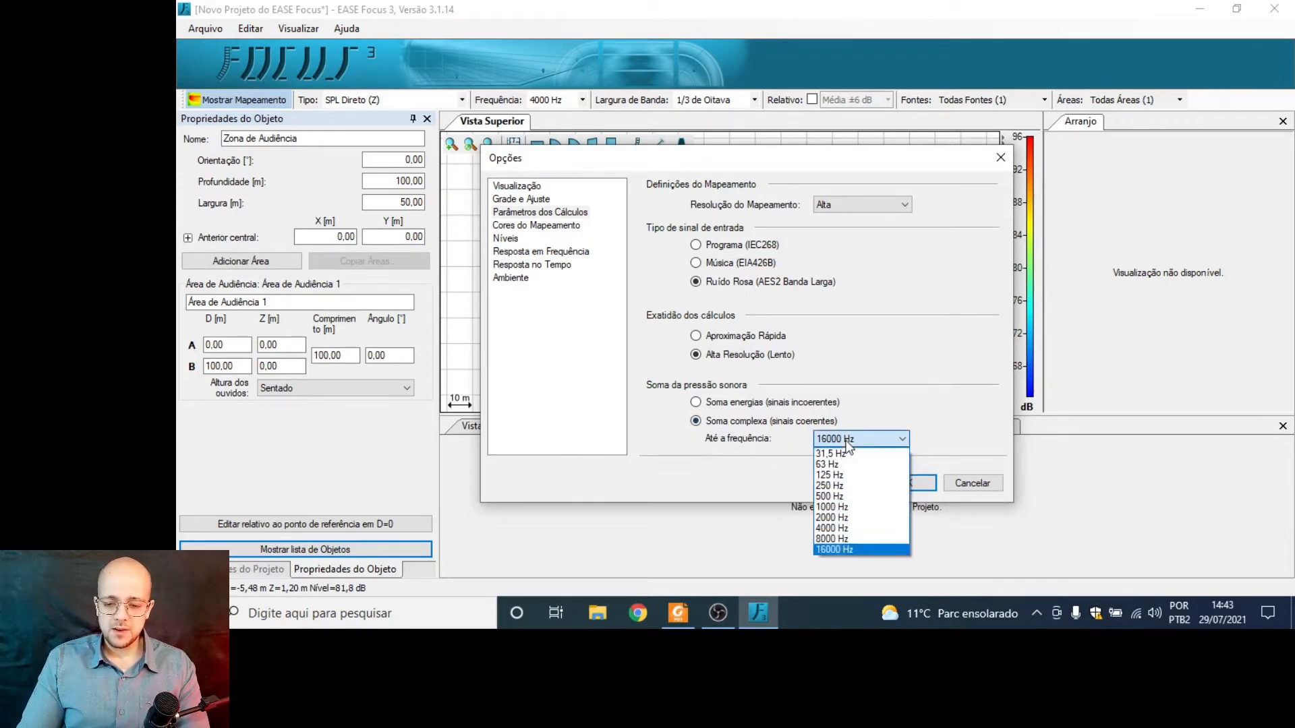
pyautogui.click(838, 439)
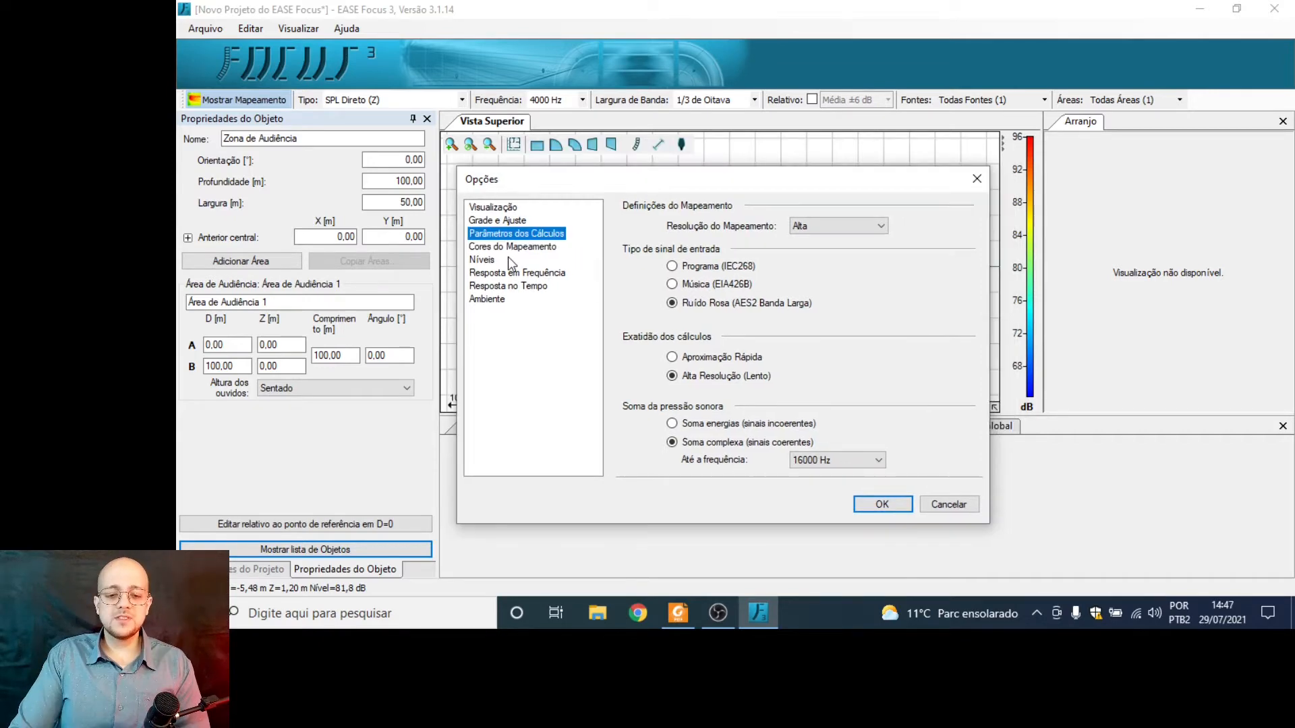
# - Examine the Cores do Mapeamento options alongside the map's colour scale, moving the dialog clear of the map
pyautogui.click(515, 249)
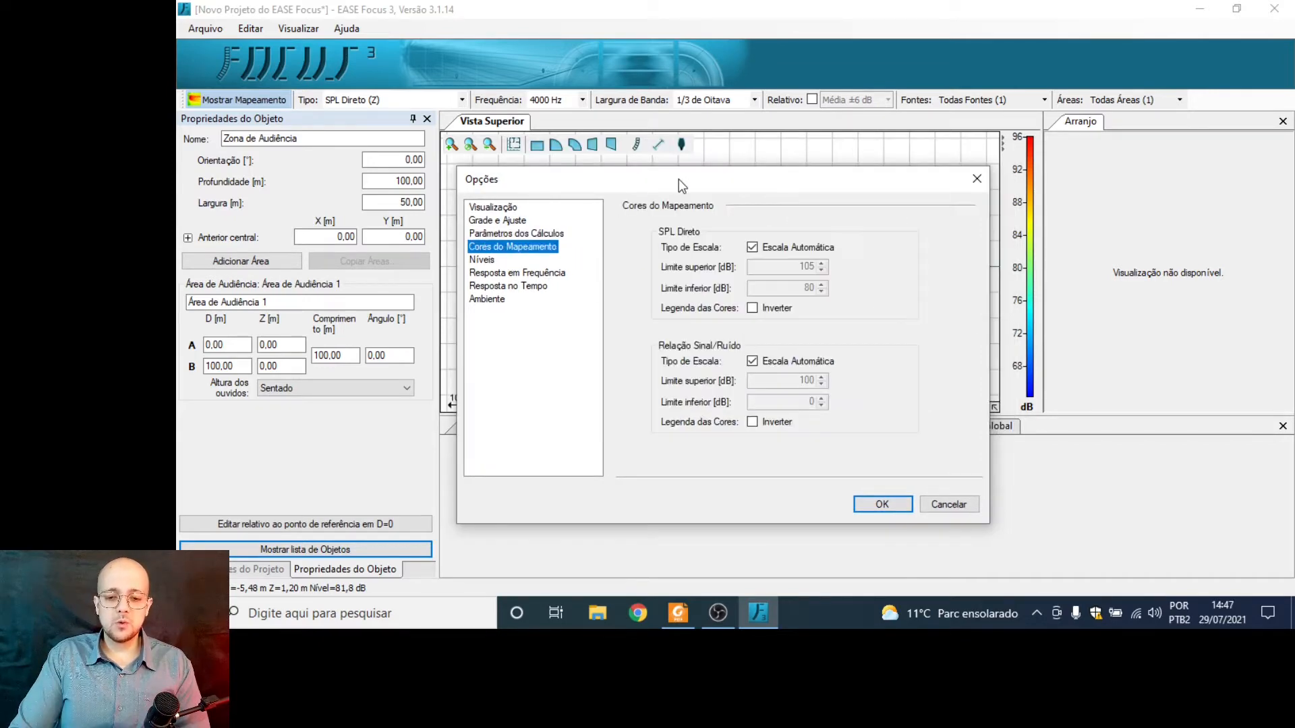
pyautogui.moveTo(678, 179); pyautogui.dragTo(474, 295)
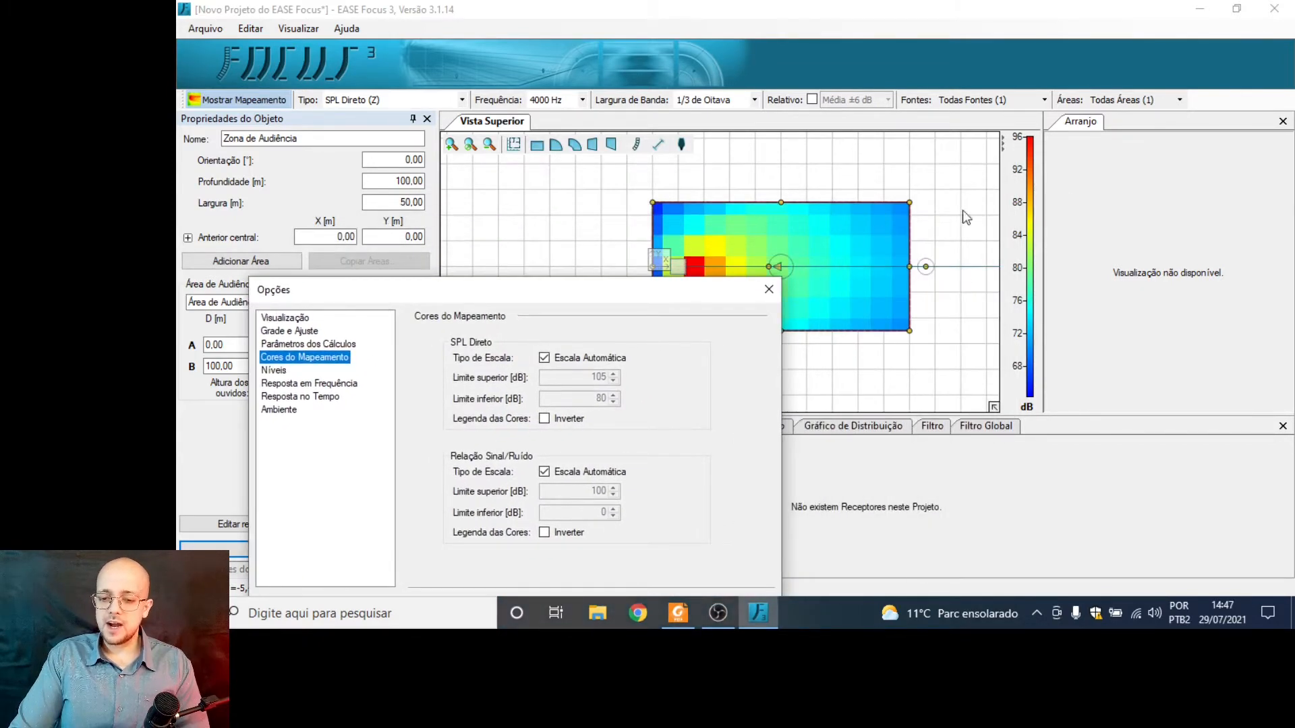
pyautogui.moveTo(663, 290); pyautogui.dragTo(679, 266)
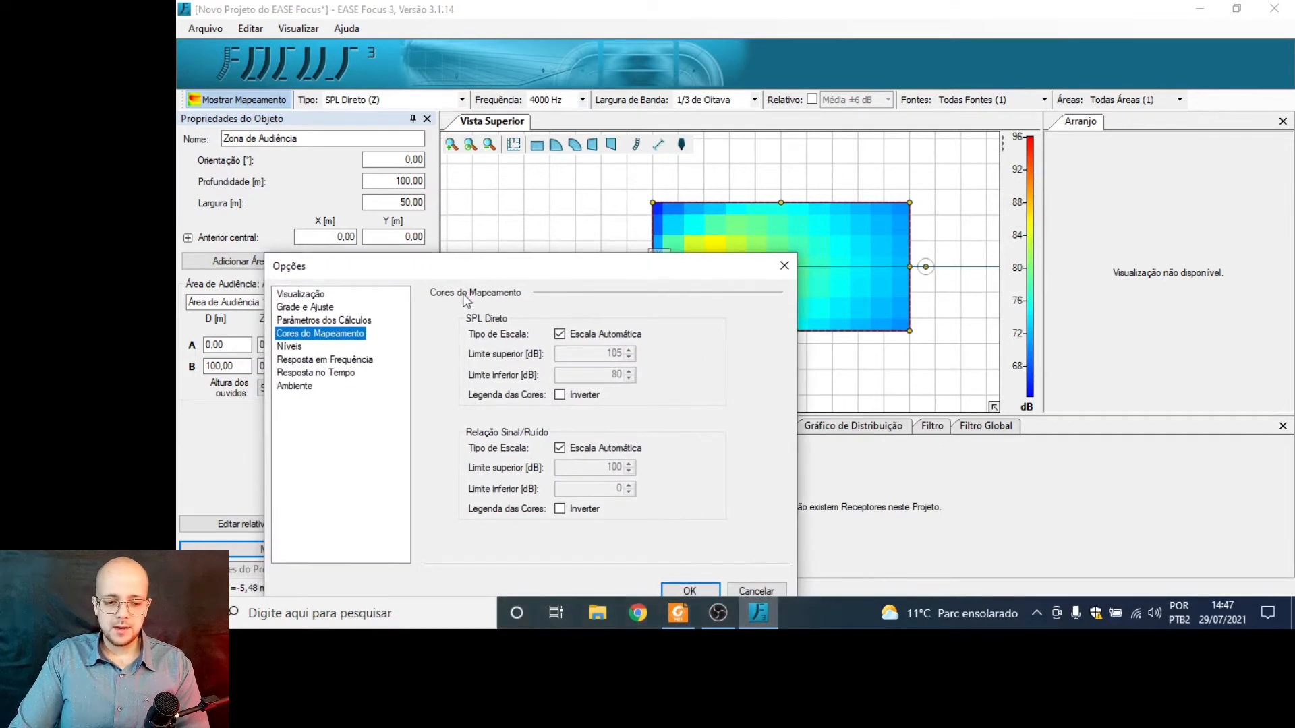
pyautogui.moveTo(592, 275); pyautogui.dragTo(543, 308)
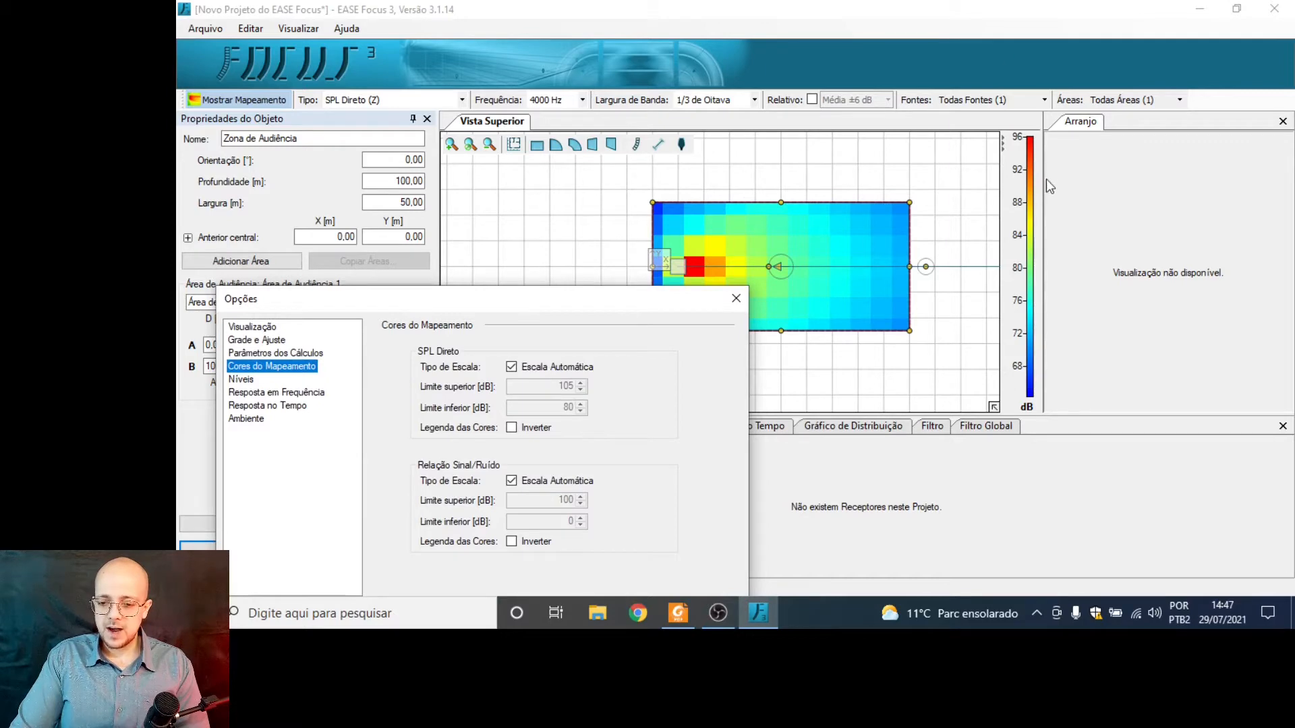
pyautogui.moveTo(596, 305); pyautogui.dragTo(739, 189)
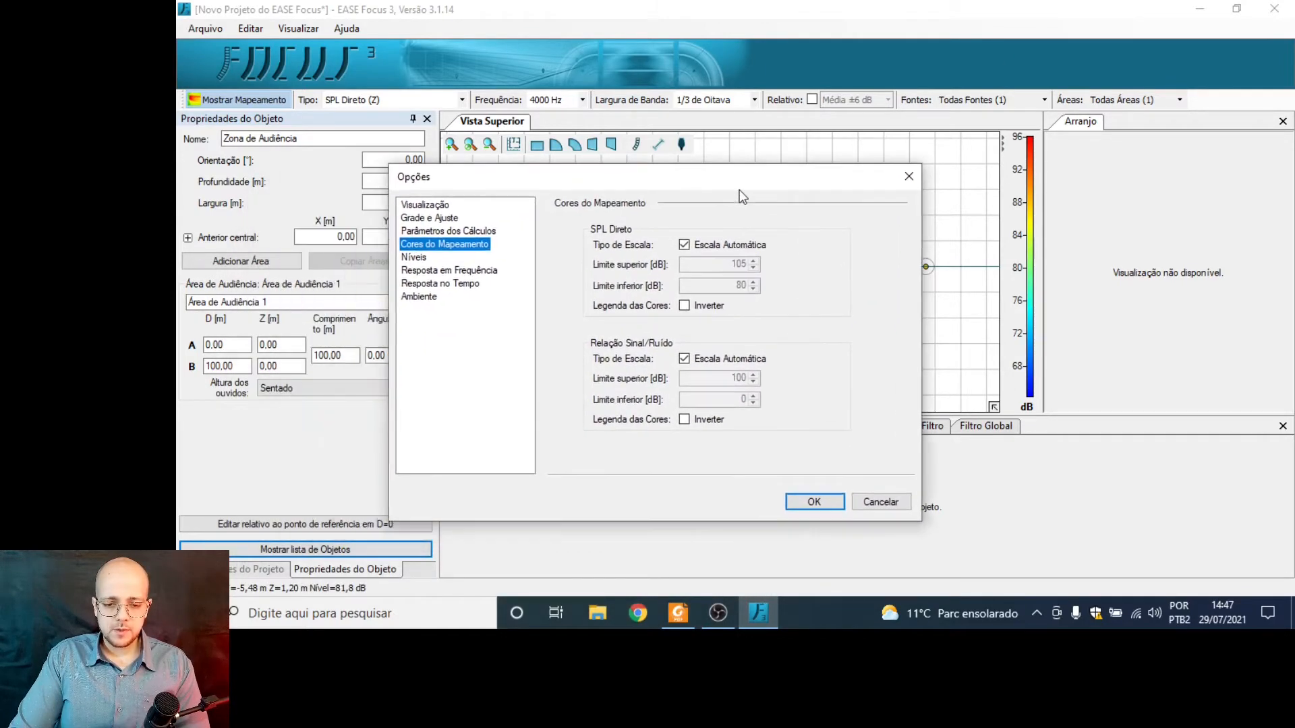
# - Review the scale options for Níveis, Resposta em Frequência and Resposta no Tempo, and recheck those for mapping colours
pyautogui.click(407, 261)
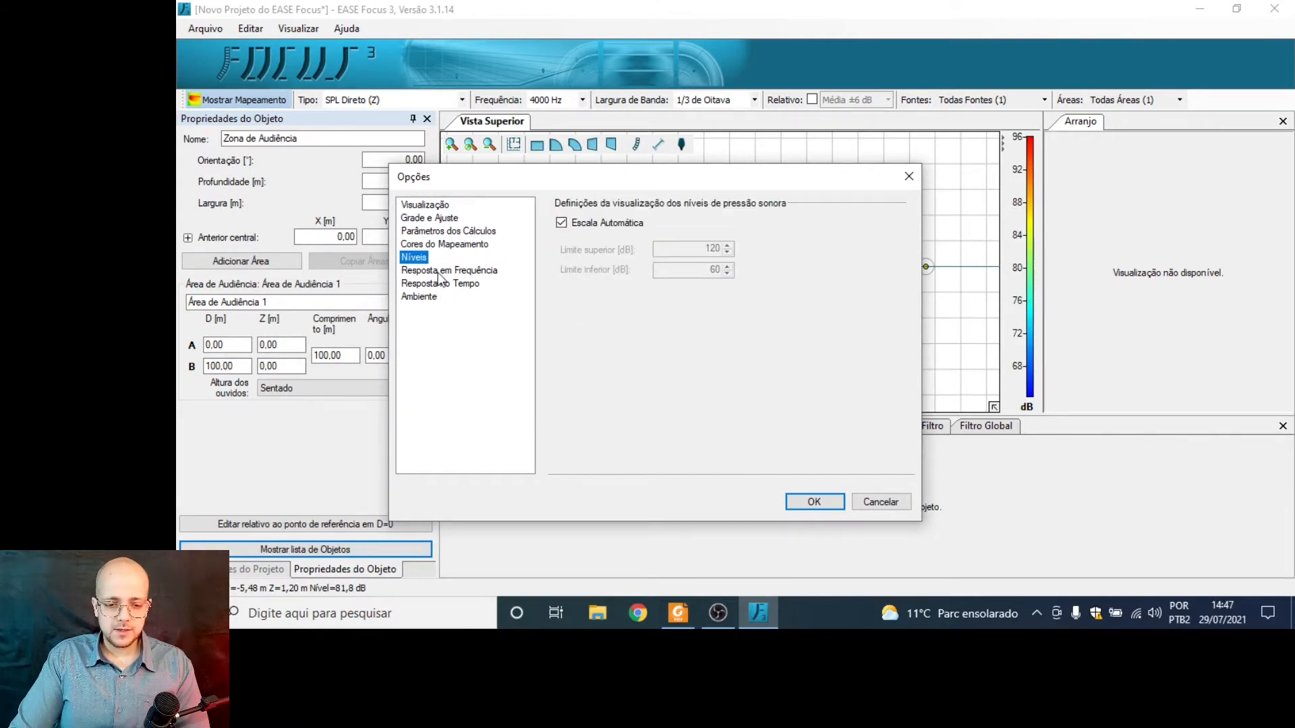
pyautogui.click(439, 272)
pyautogui.click(441, 284)
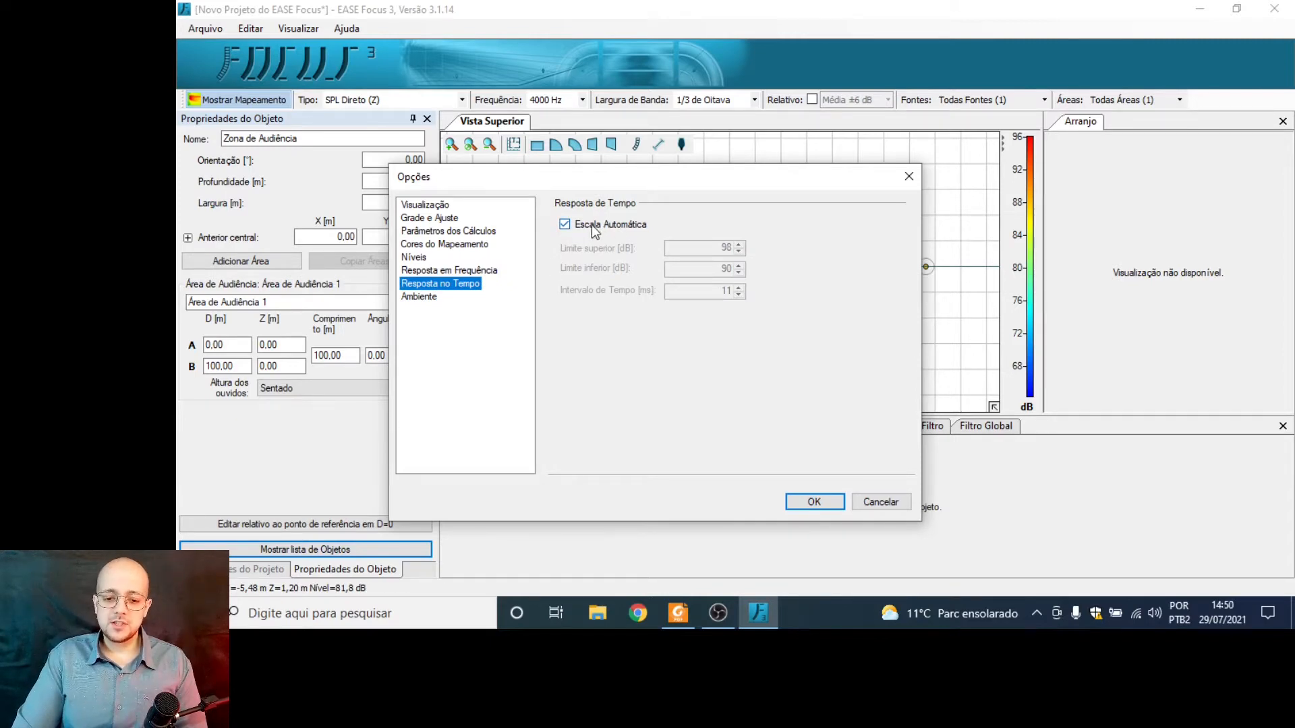
pyautogui.click(476, 246)
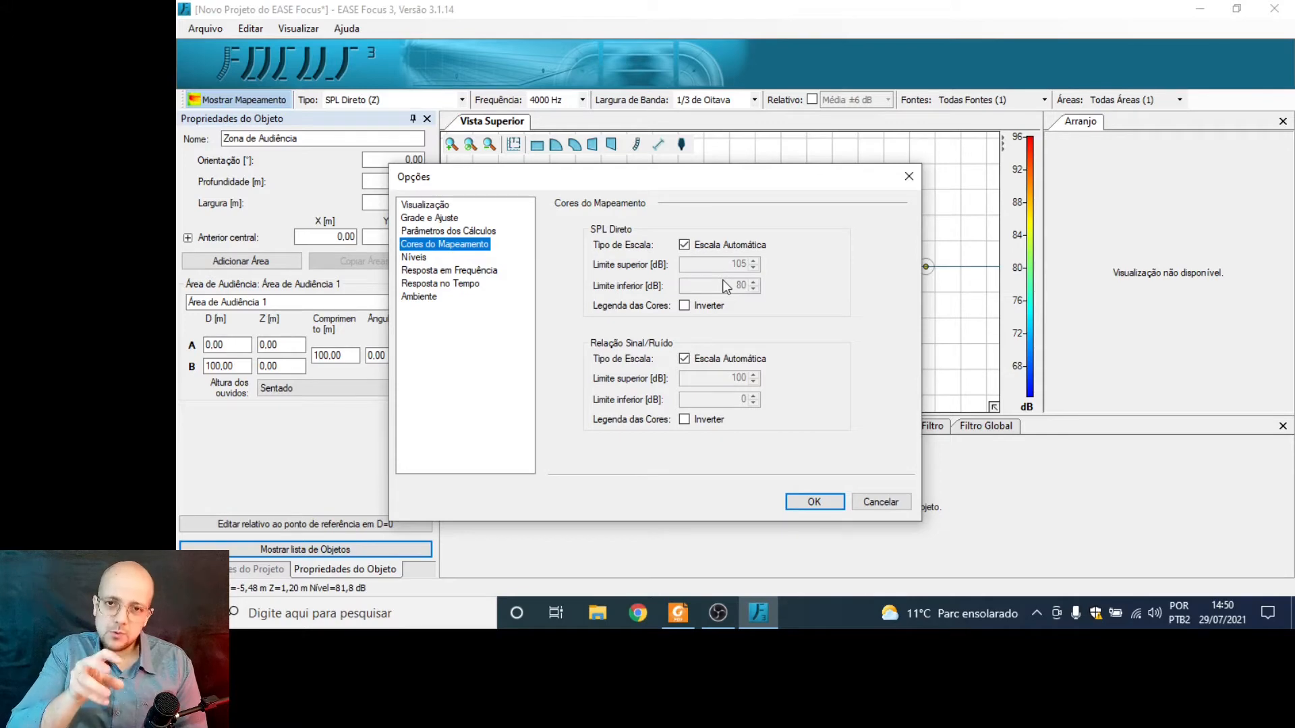
# - Review the Ambiente options and the available Funcionalidade modes, keeping the mode set to Estendido
pyautogui.click(424, 297)
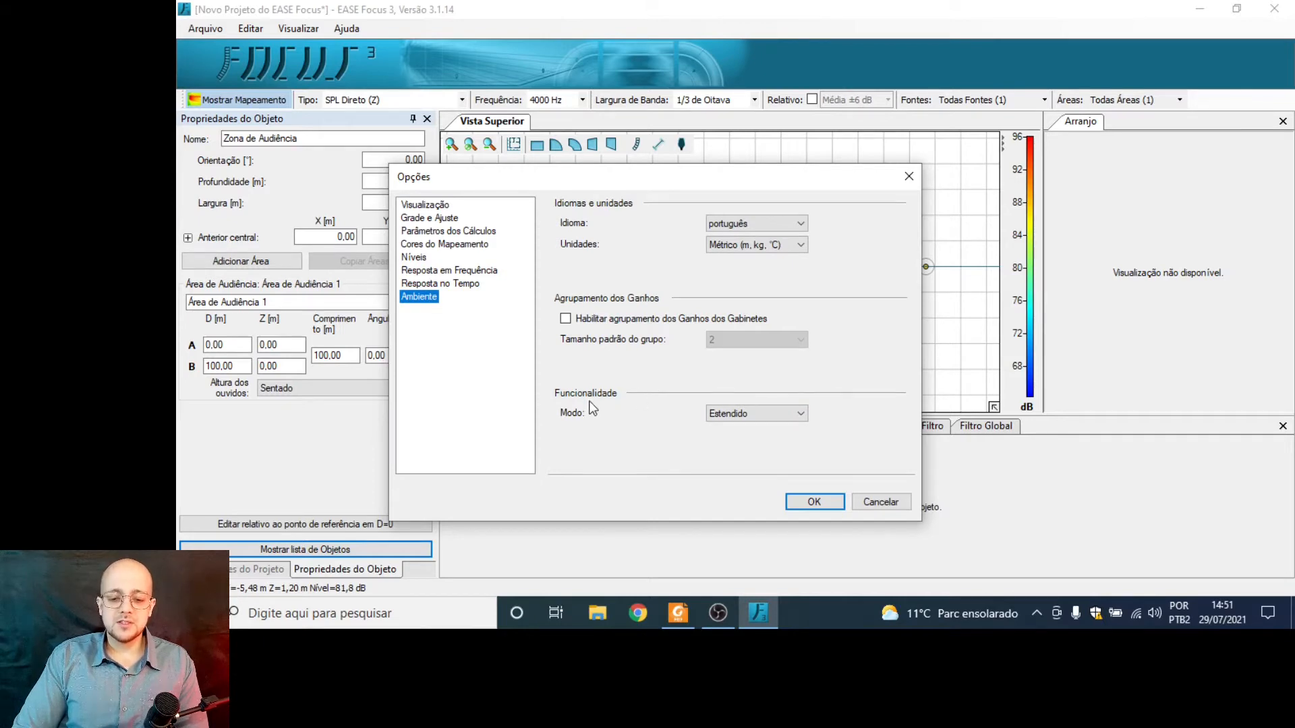
pyautogui.click(759, 420)
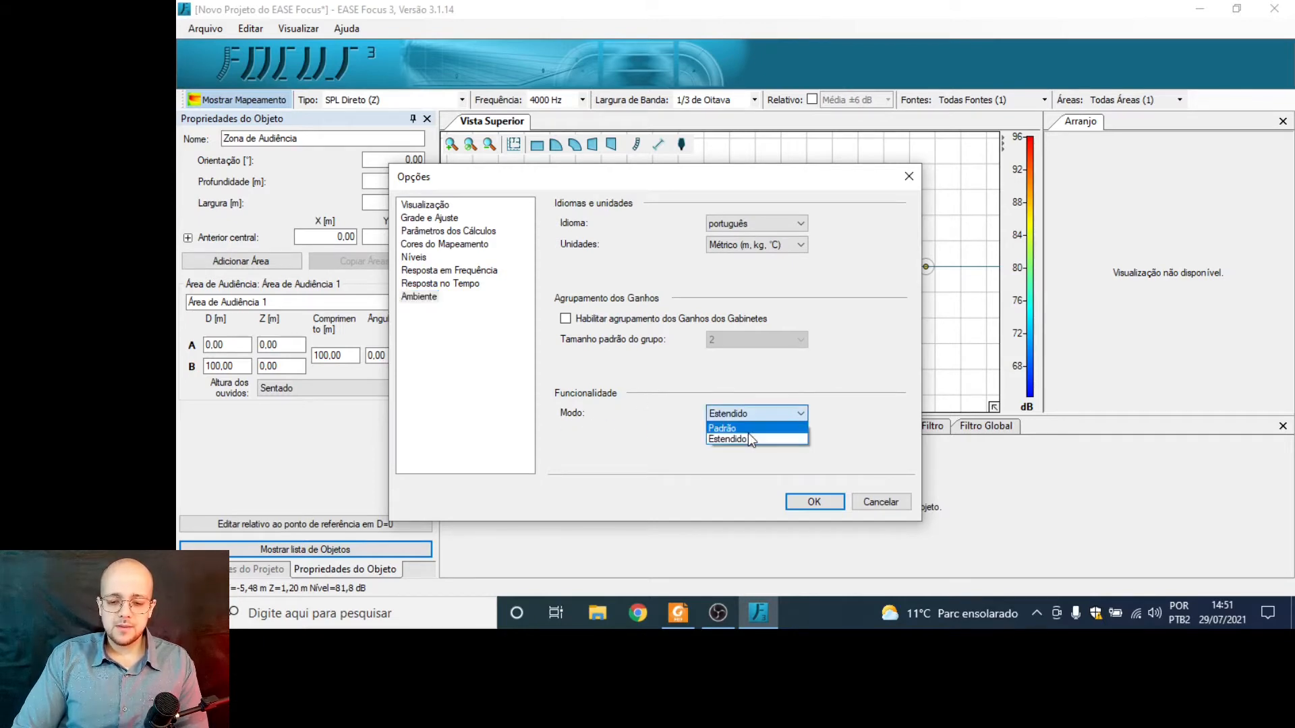
pyautogui.click(753, 439)
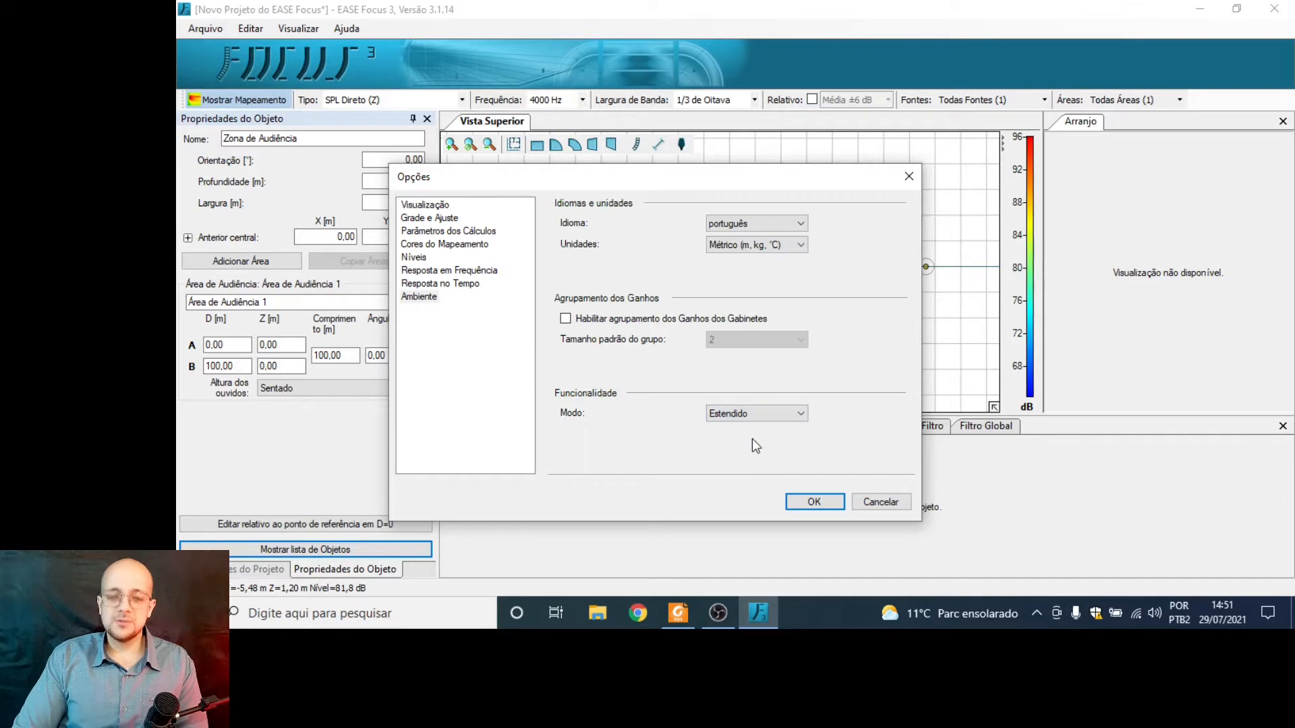
pyautogui.click(770, 413)
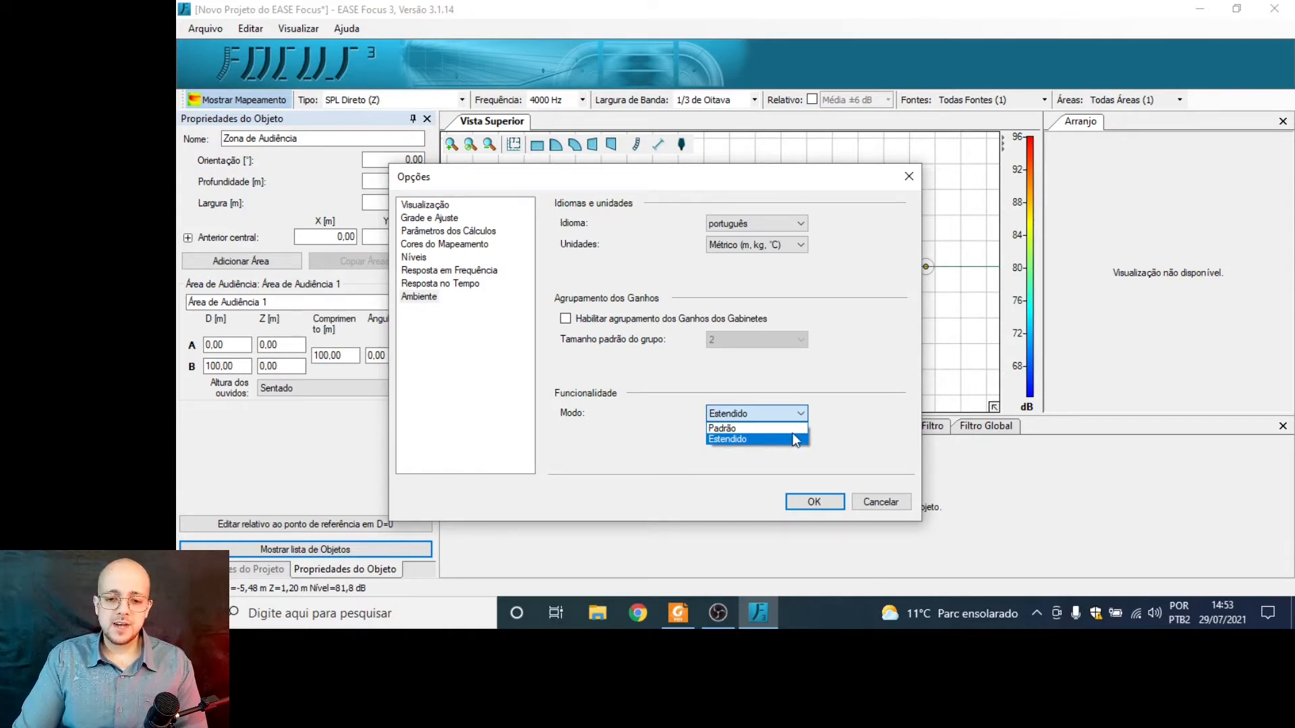
pyautogui.click(809, 370)
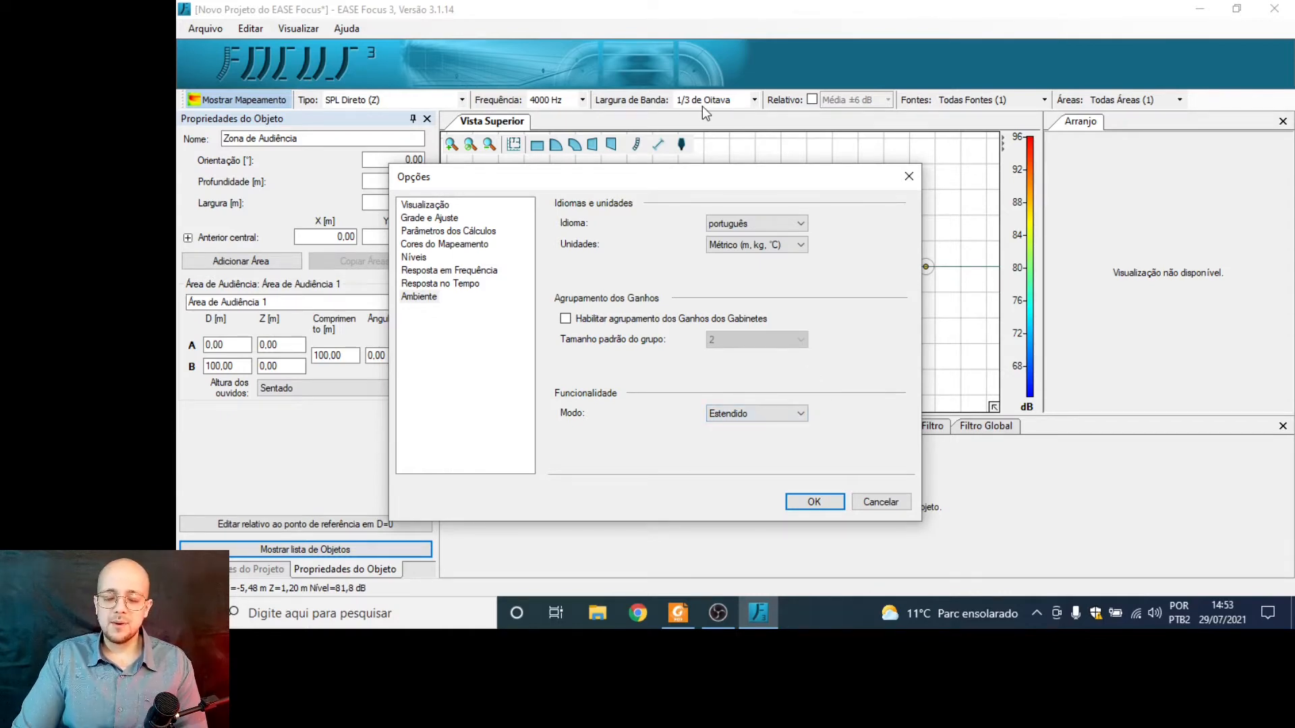
# - Try the Padrão functionality mode, restore Estendido, and cancel out of the program options
pyautogui.click(761, 414)
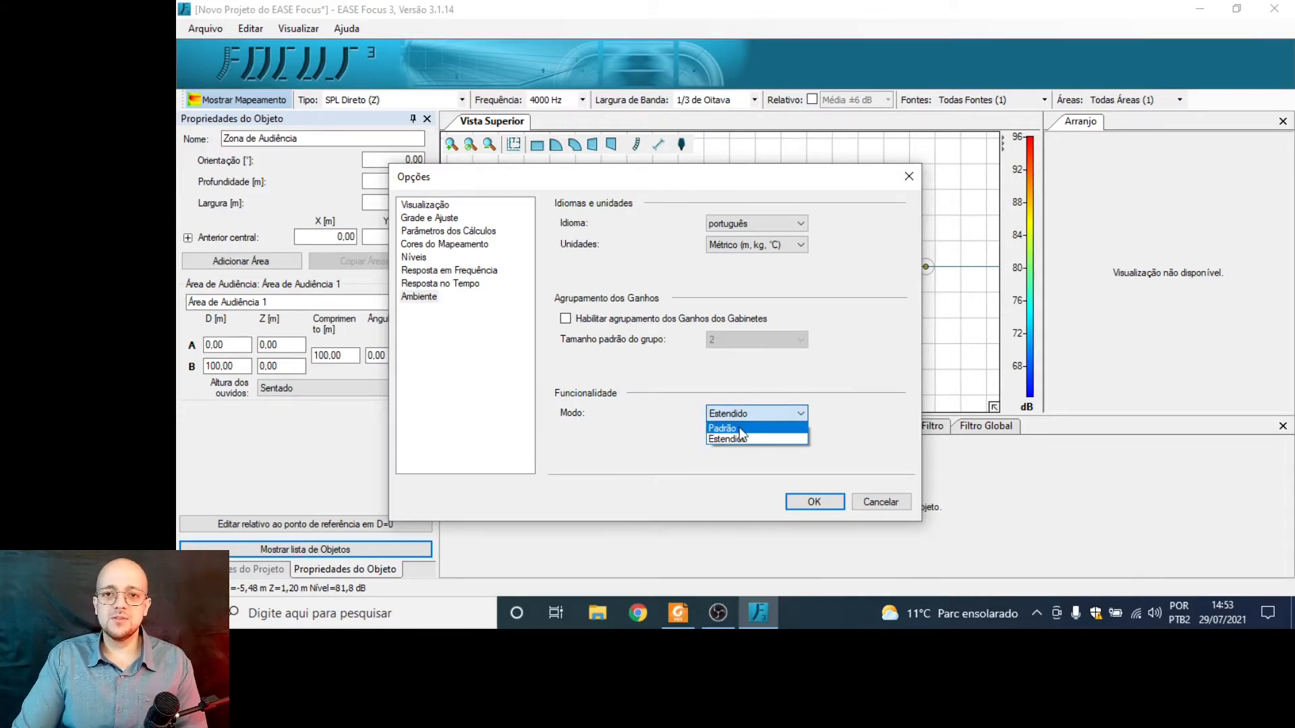
pyautogui.click(740, 429)
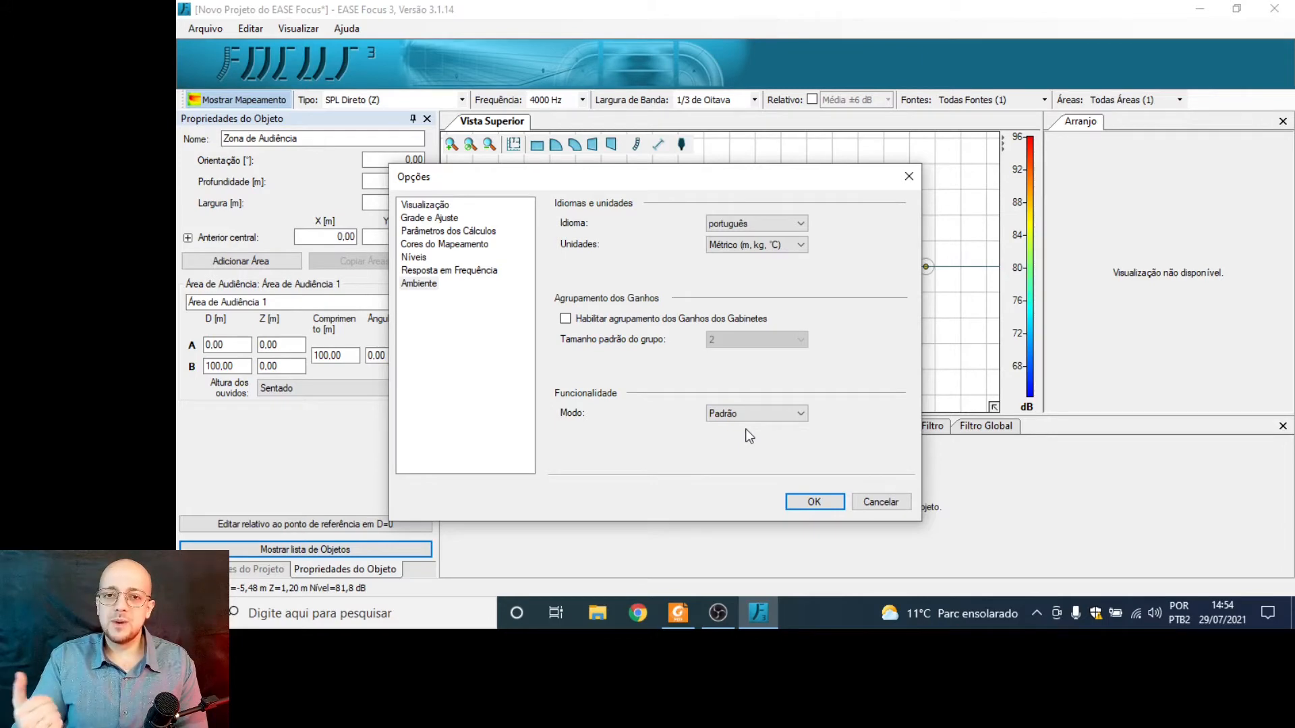
pyautogui.click(752, 413)
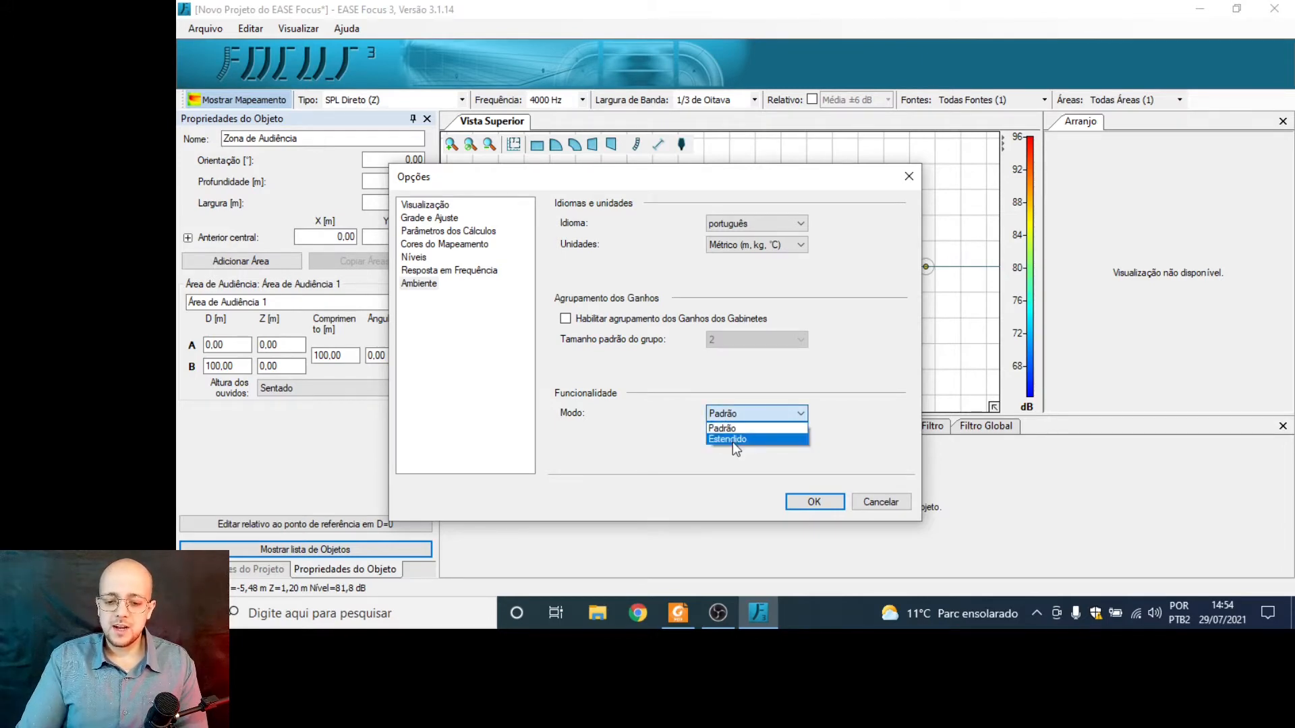
pyautogui.click(733, 442)
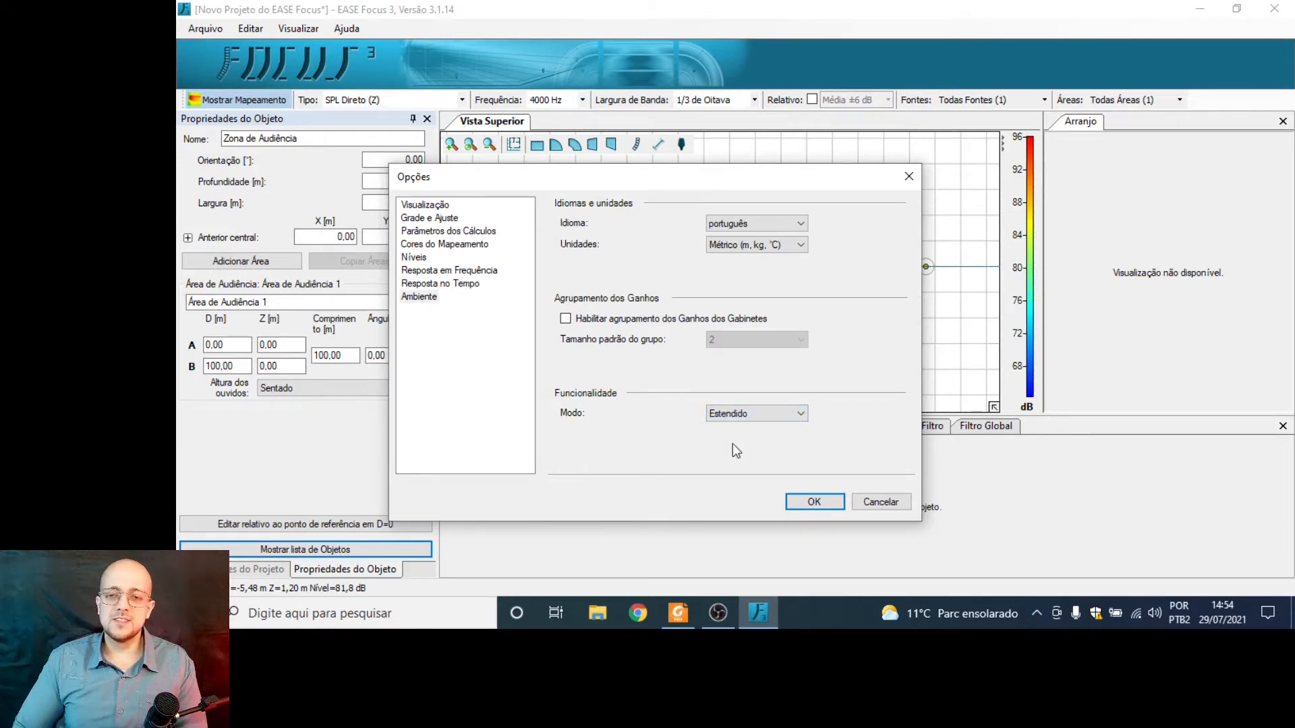
pyautogui.click(897, 503)
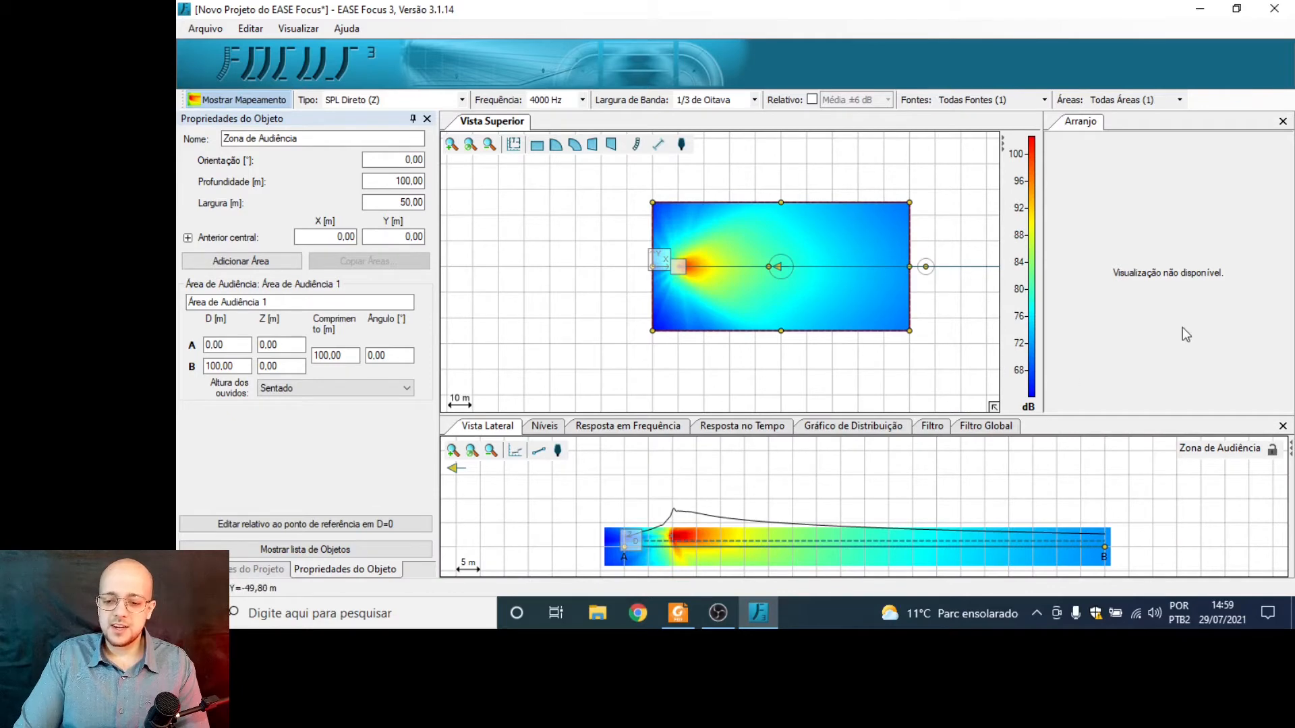
# - Inspect the F108D loudspeaker's properties and the project's object list, alternating between the loudspeaker and the audience zone
pyautogui.click(308, 170)
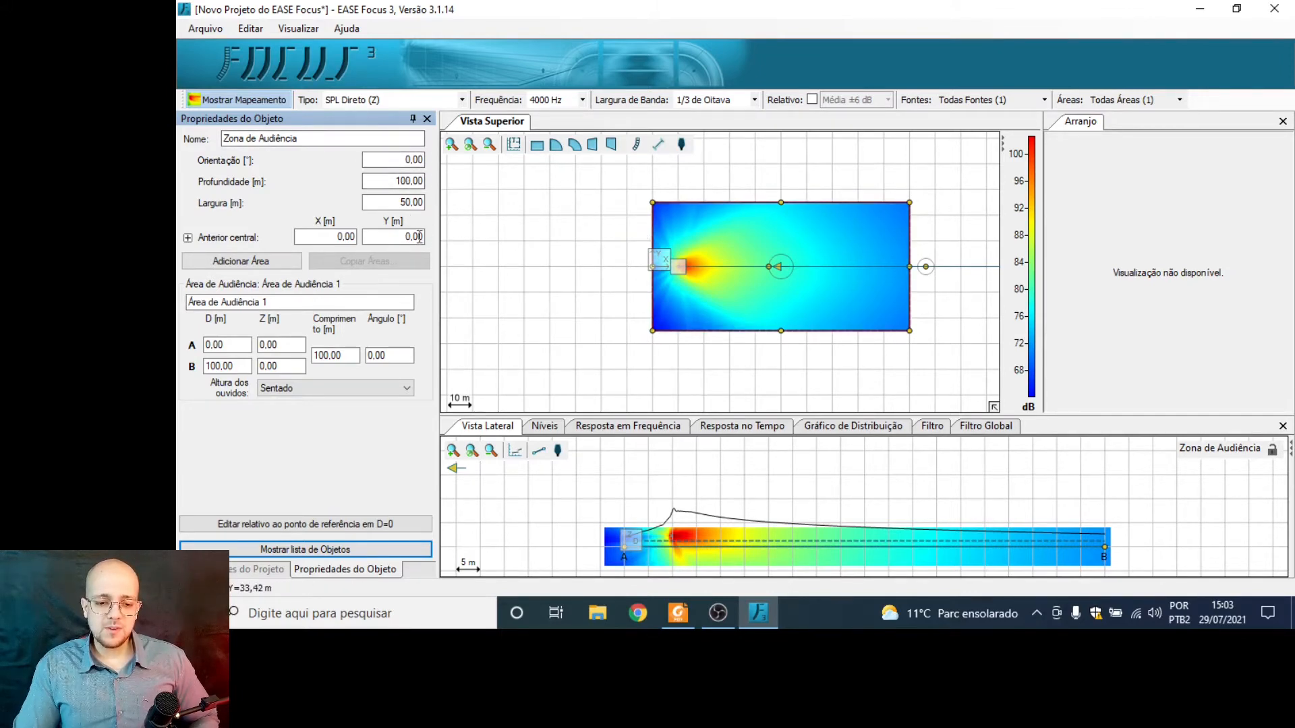
pyautogui.click(681, 273)
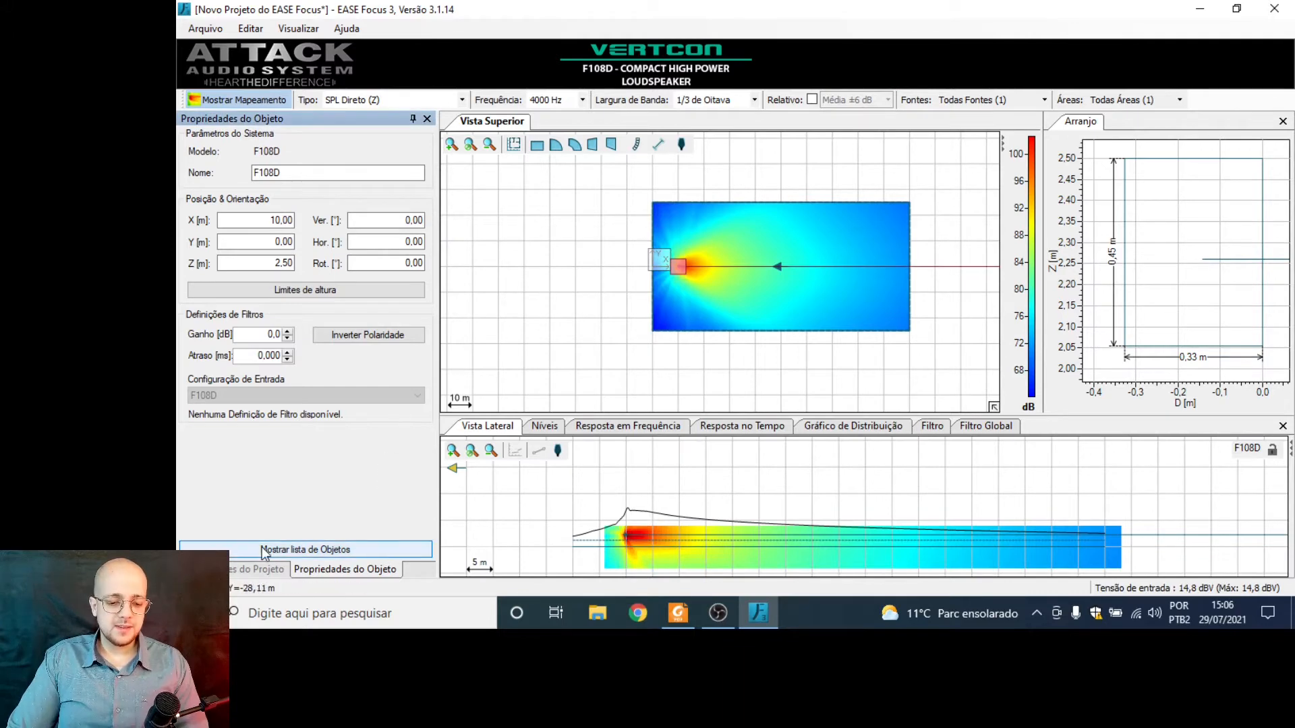
pyautogui.click(370, 551)
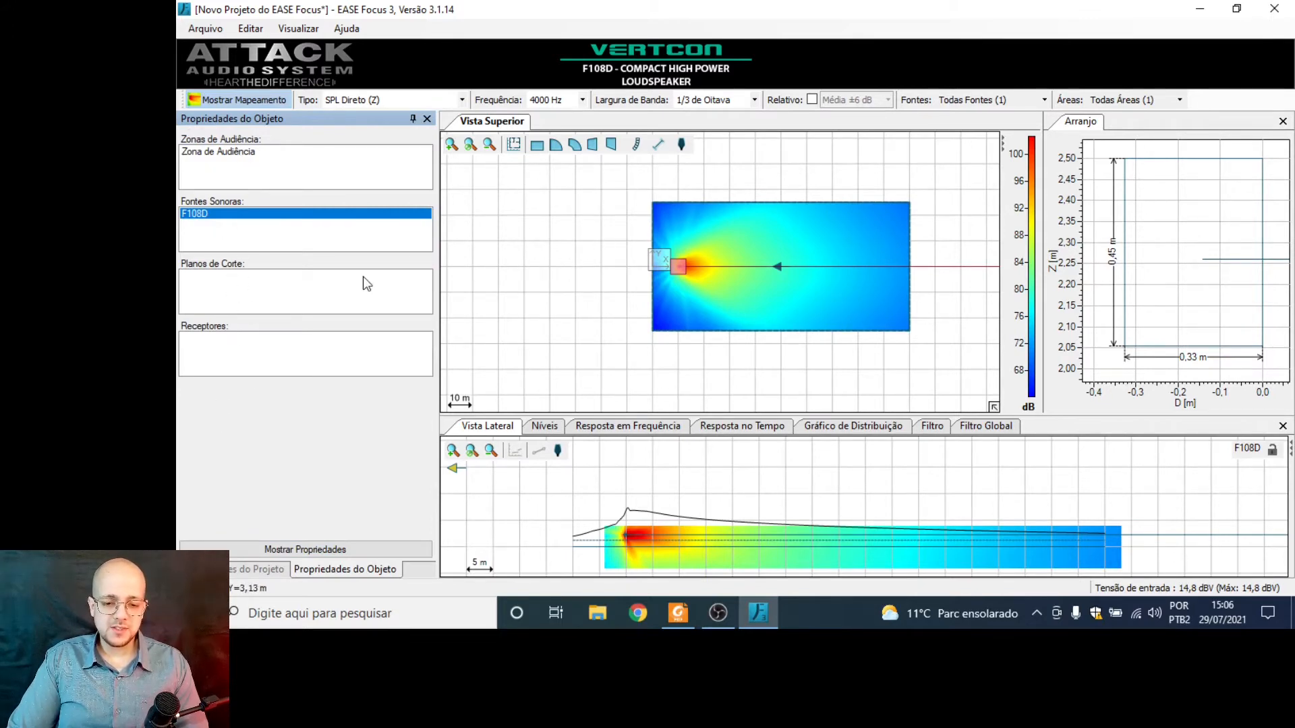
pyautogui.click(269, 152)
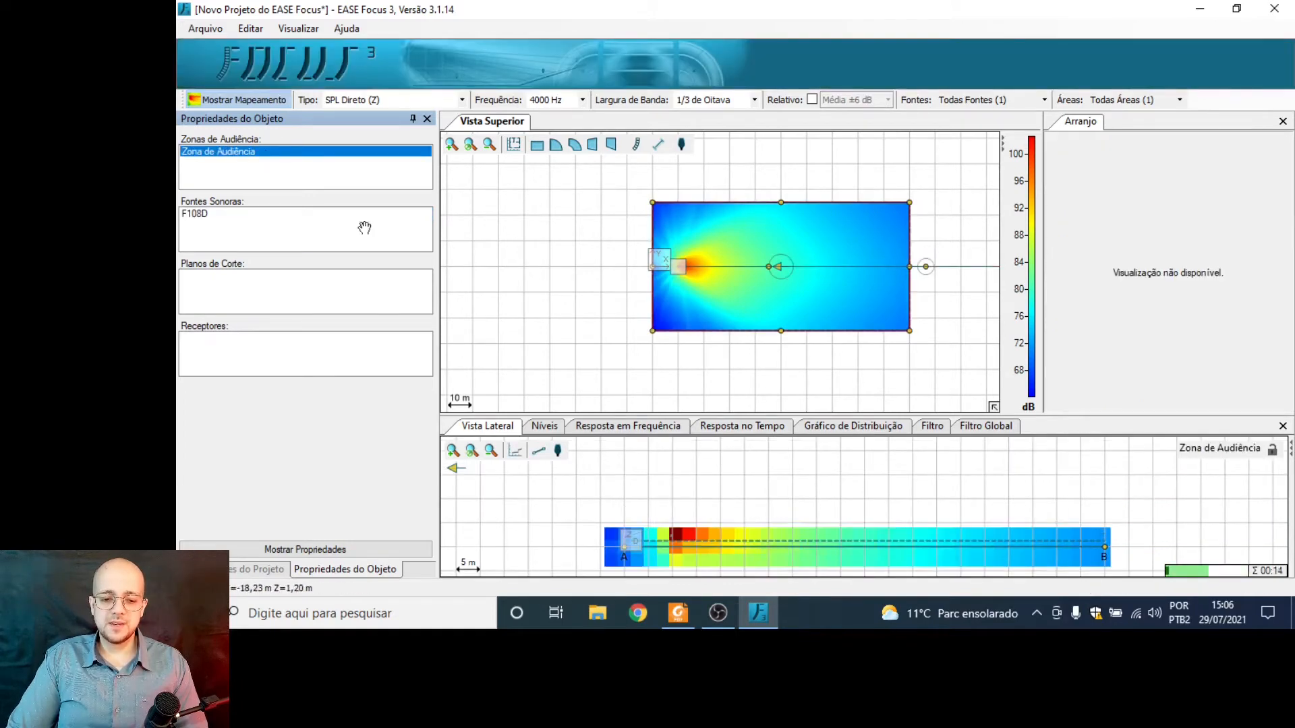
pyautogui.click(365, 215)
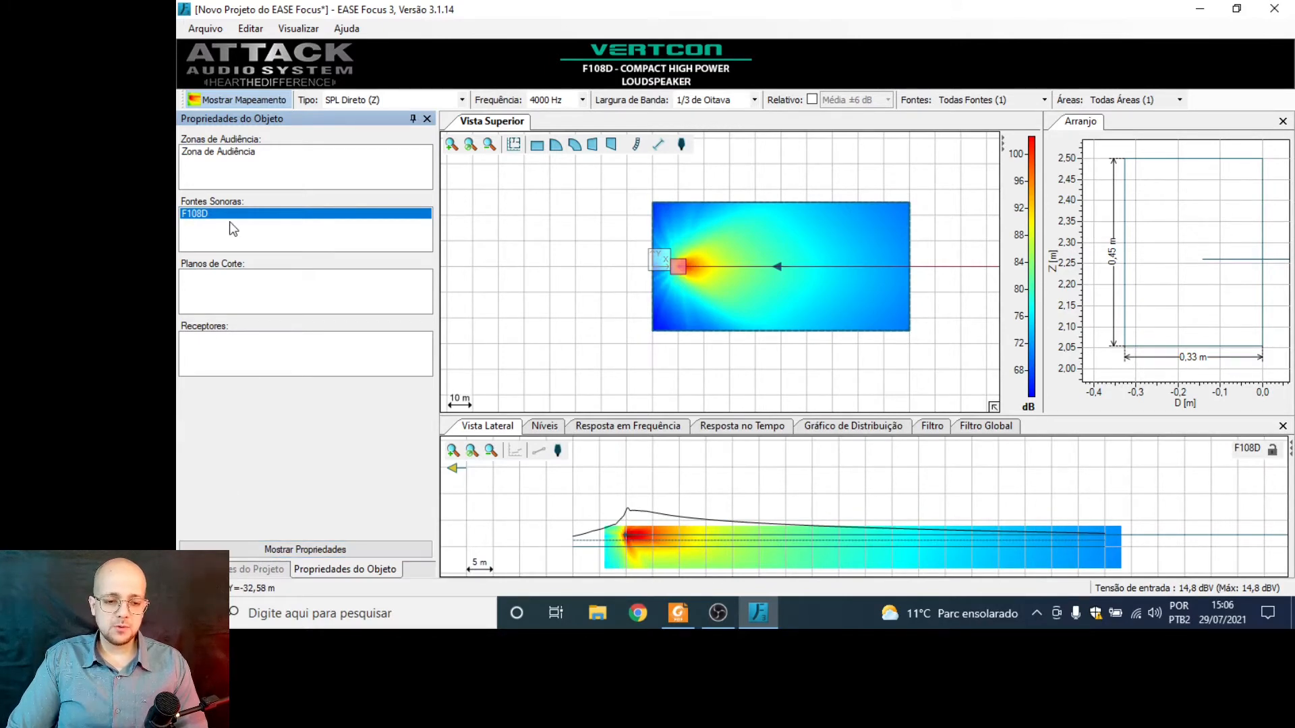
pyautogui.click(233, 152)
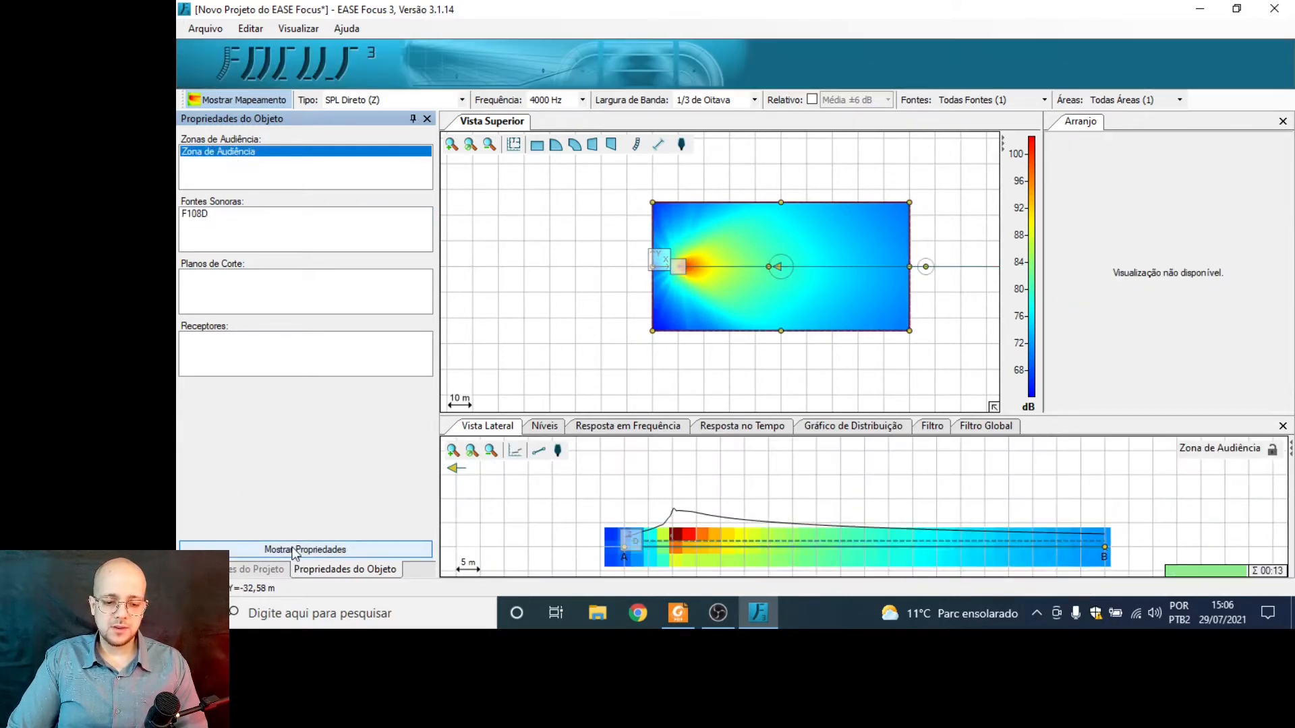
pyautogui.click(294, 550)
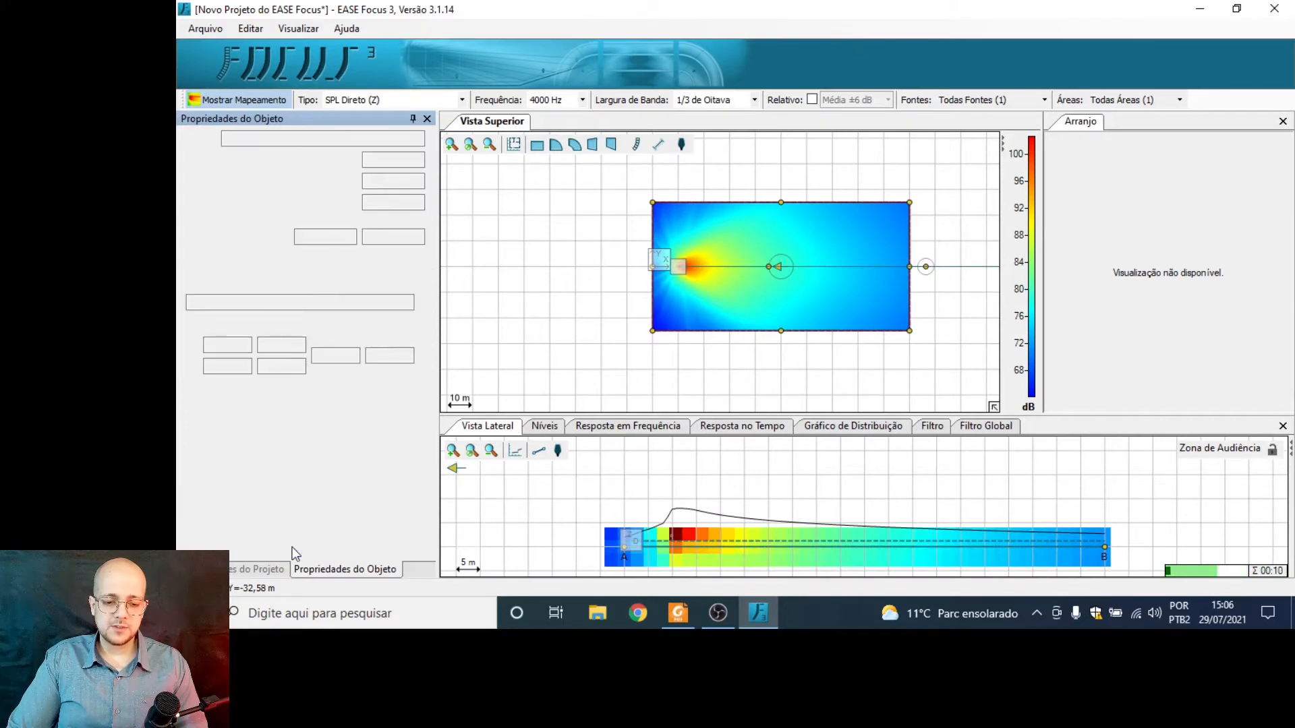
# - Review the project properties, going through the title, author, company and notes fields
pyautogui.click(254, 571)
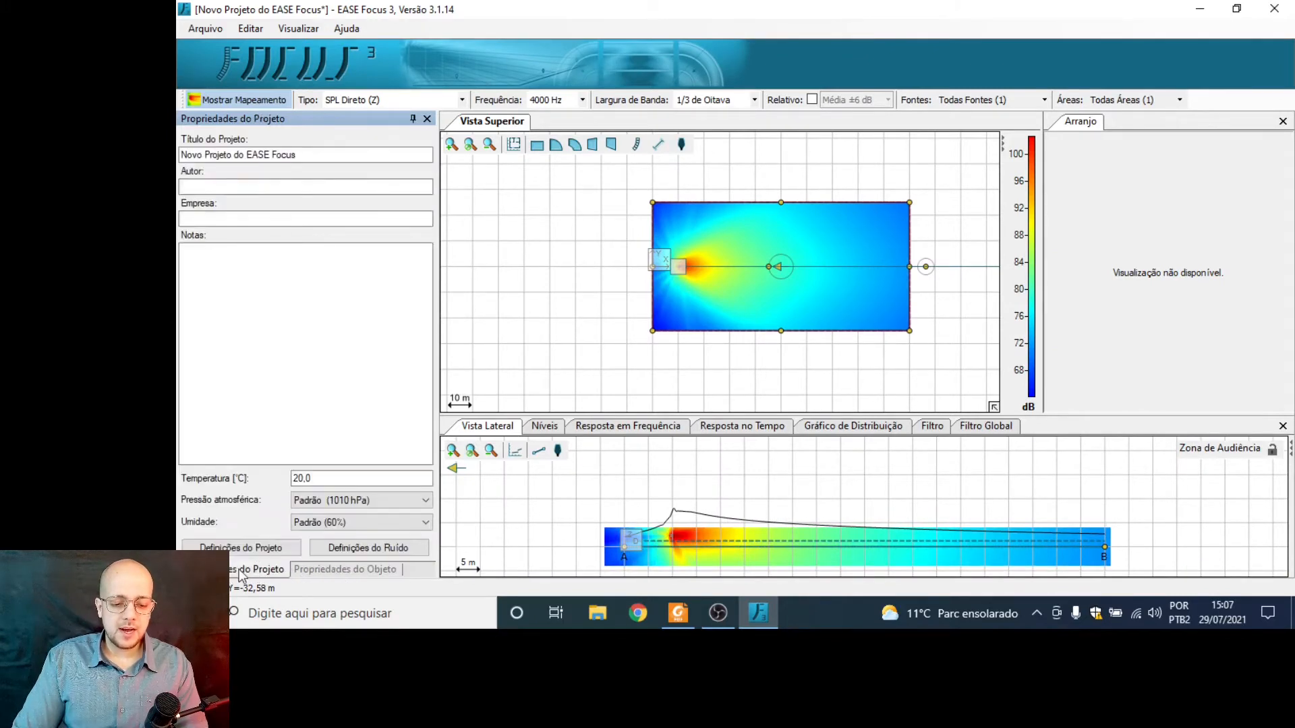
pyautogui.click(312, 158)
pyautogui.click(307, 186)
pyautogui.click(272, 154)
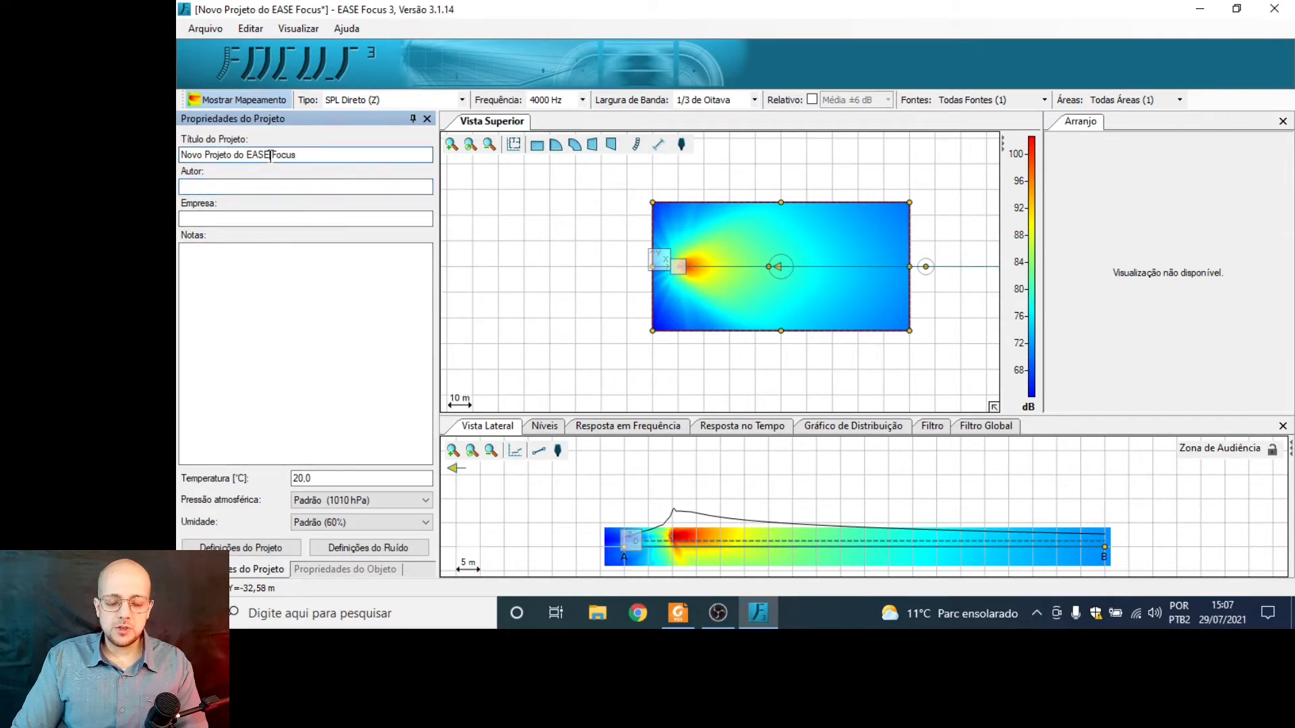
pyautogui.click(228, 218)
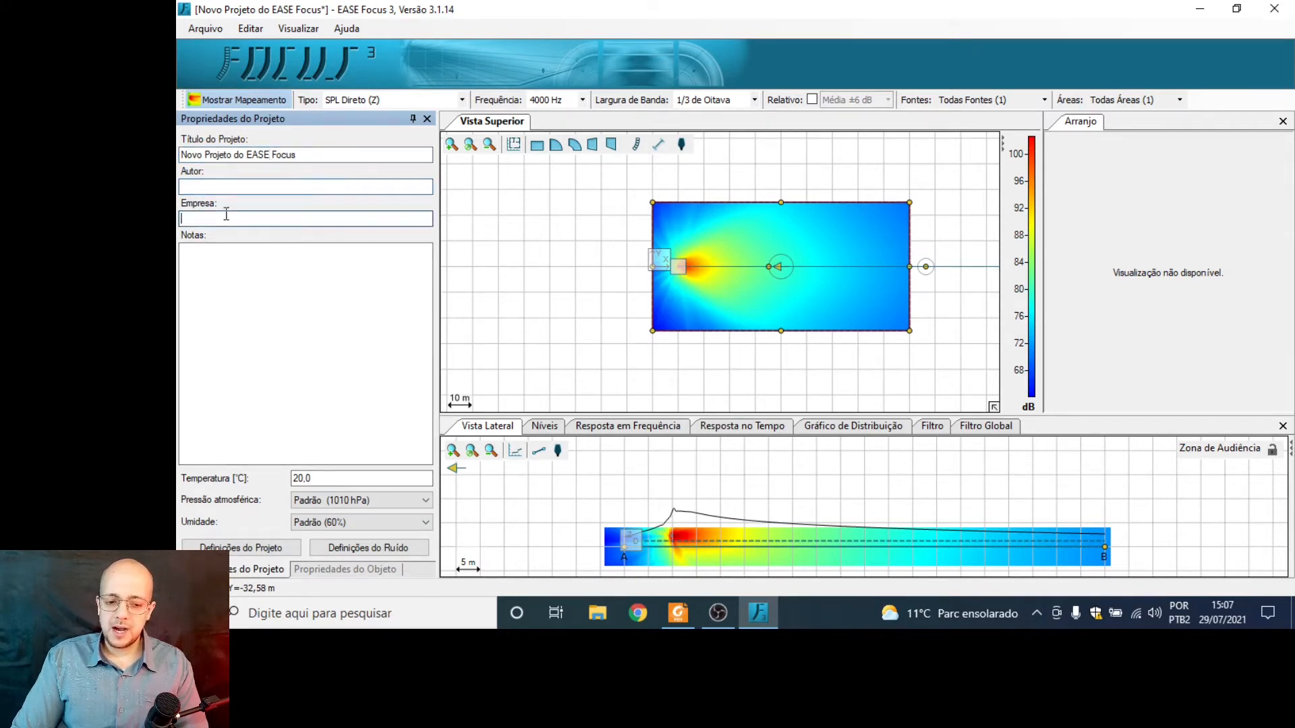
pyautogui.click(227, 257)
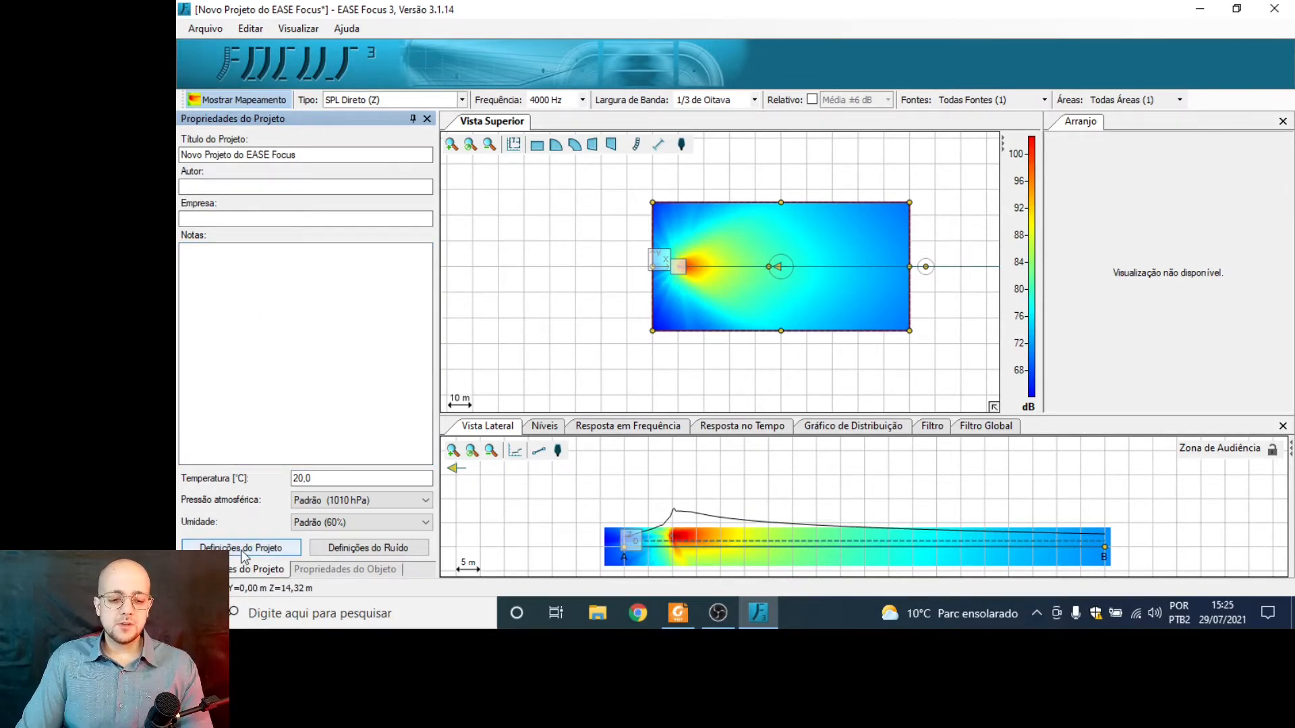
# - Open Definições do Projeto and examine the Sentado and De pé ear heights
pyautogui.click(240, 547)
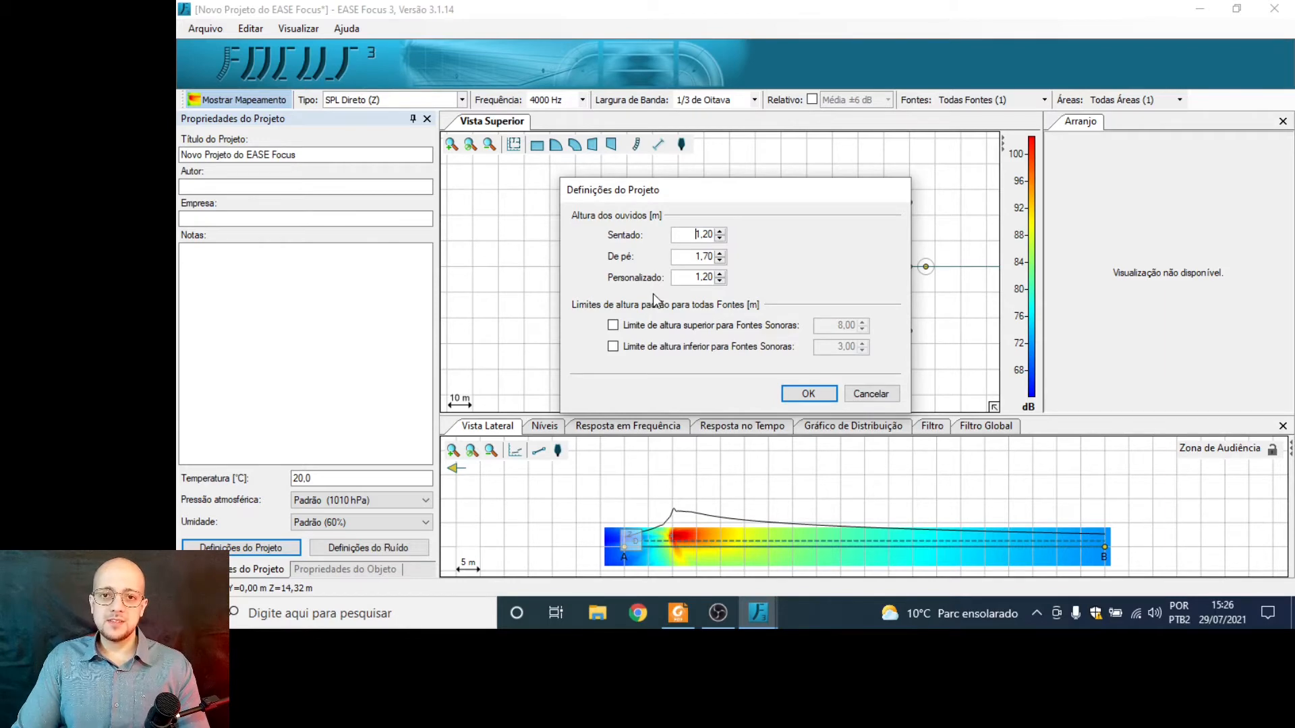
pyautogui.moveTo(711, 192); pyautogui.dragTo(748, 353)
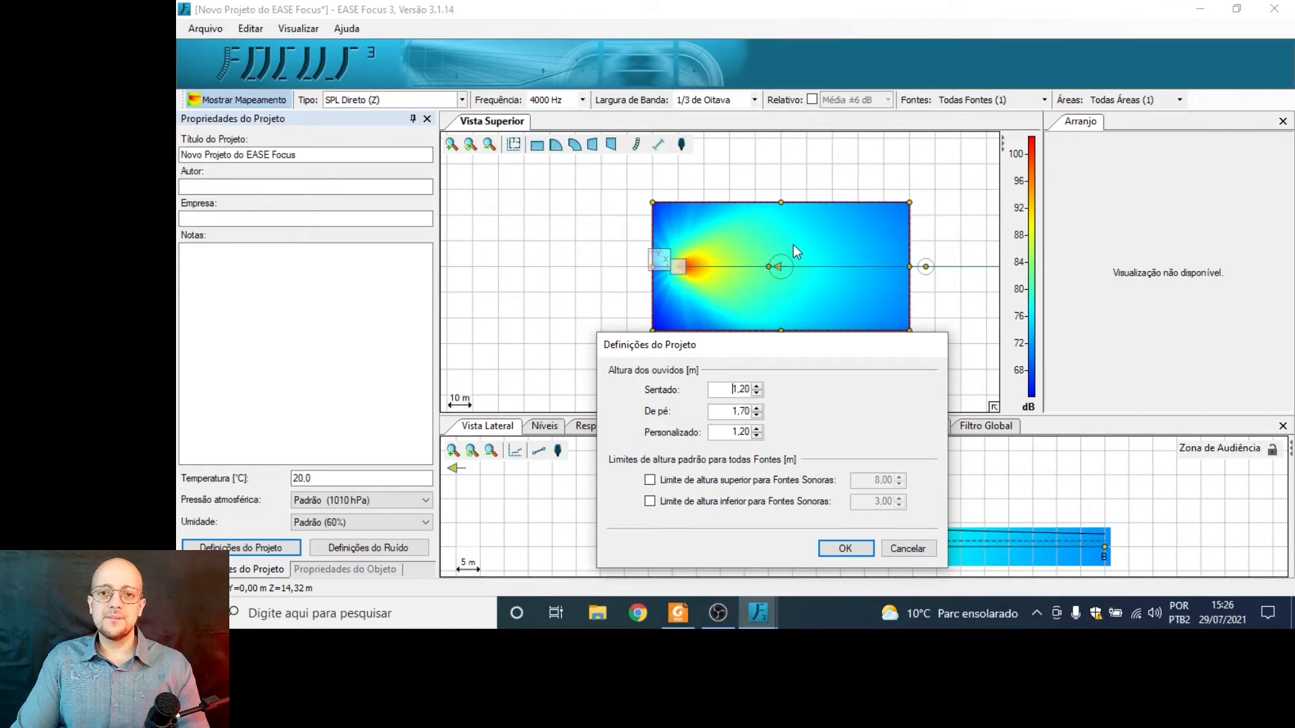
pyautogui.moveTo(777, 346); pyautogui.dragTo(766, 184)
pyautogui.doubleClick(724, 230)
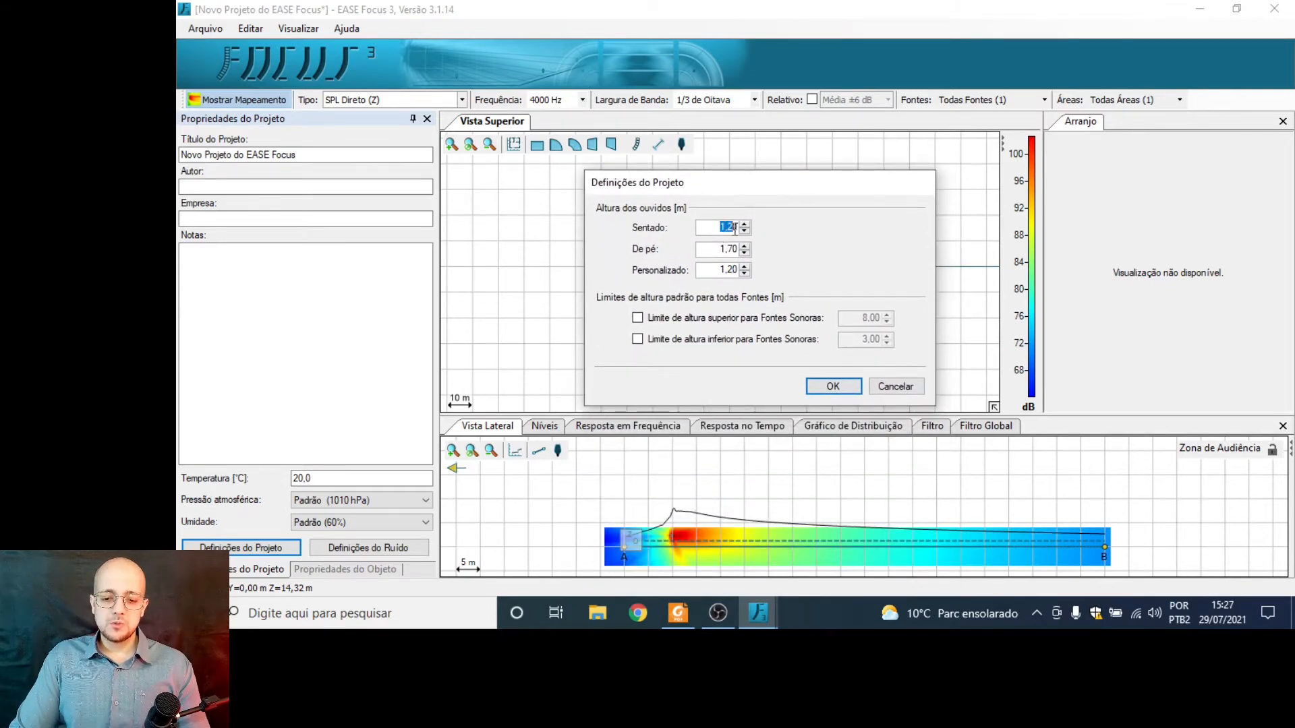
pyautogui.doubleClick(735, 249)
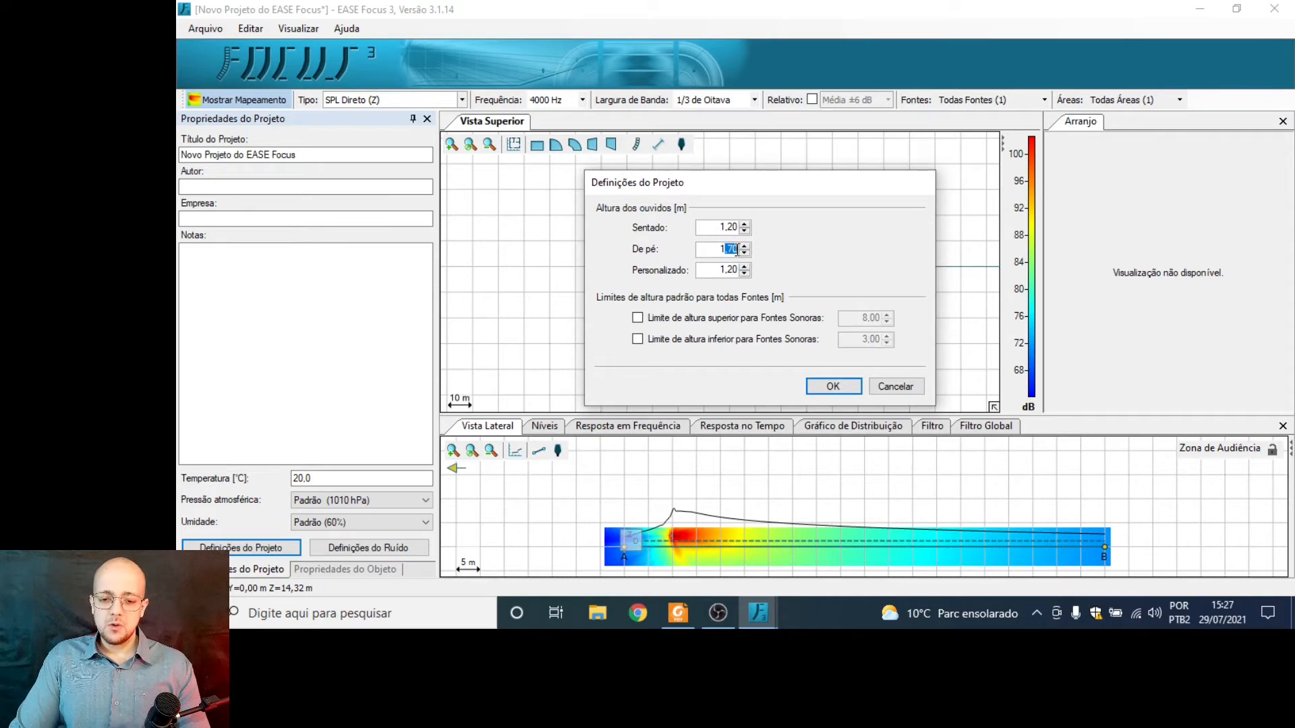
# - Set the Personalizado ear height to 0,80 m in the project definitions and apply it
pyautogui.click(720, 270)
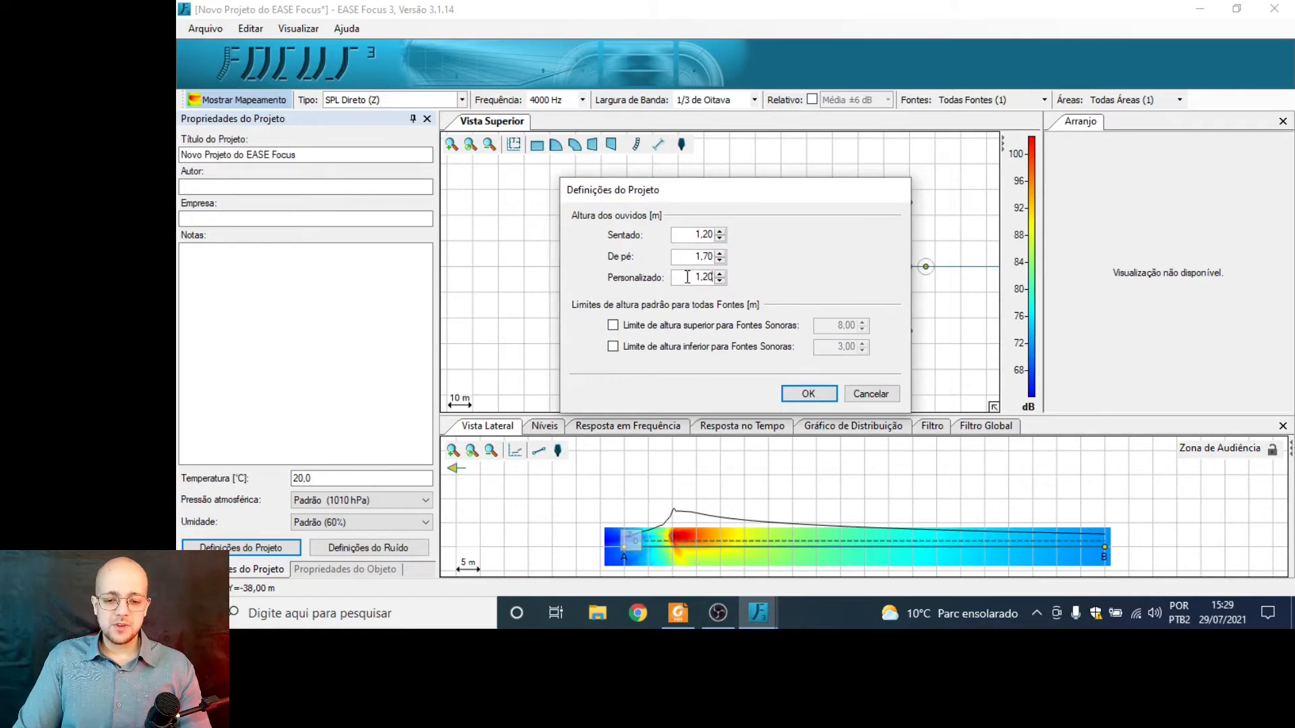
pyautogui.moveTo(691, 278); pyautogui.dragTo(734, 288)
pyautogui.write('0')
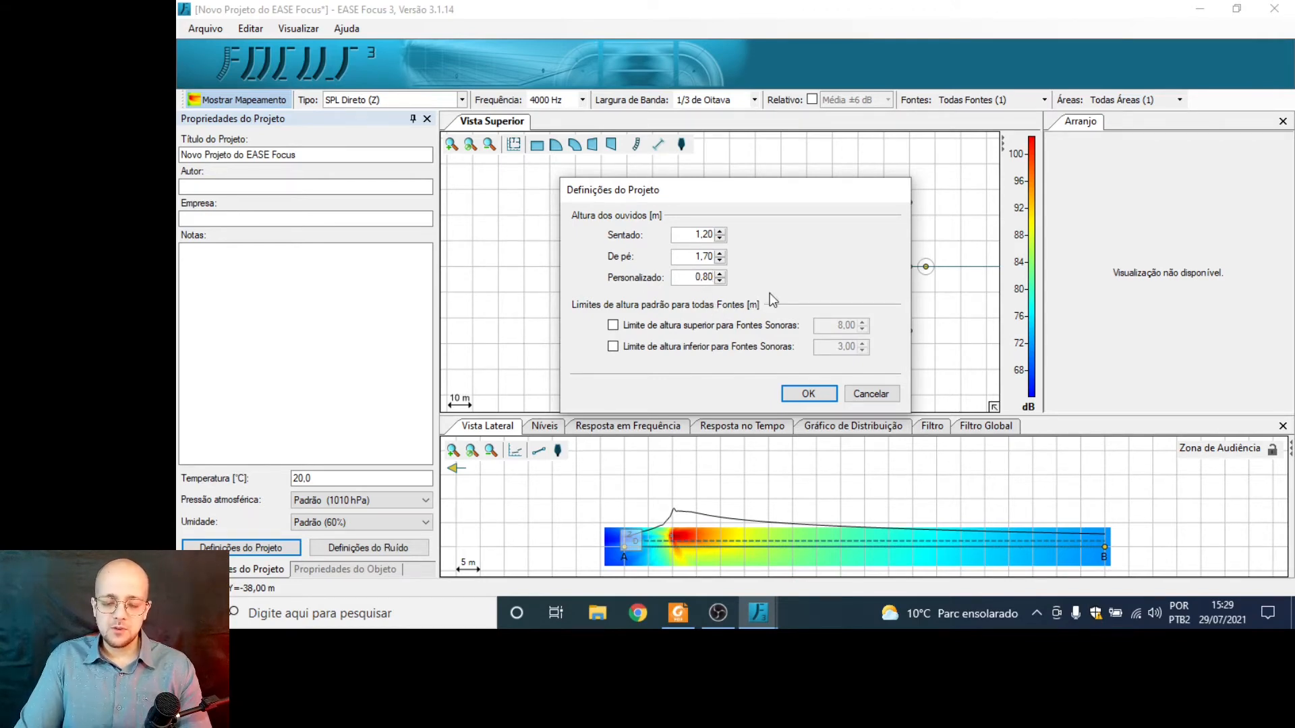
pyautogui.click(810, 393)
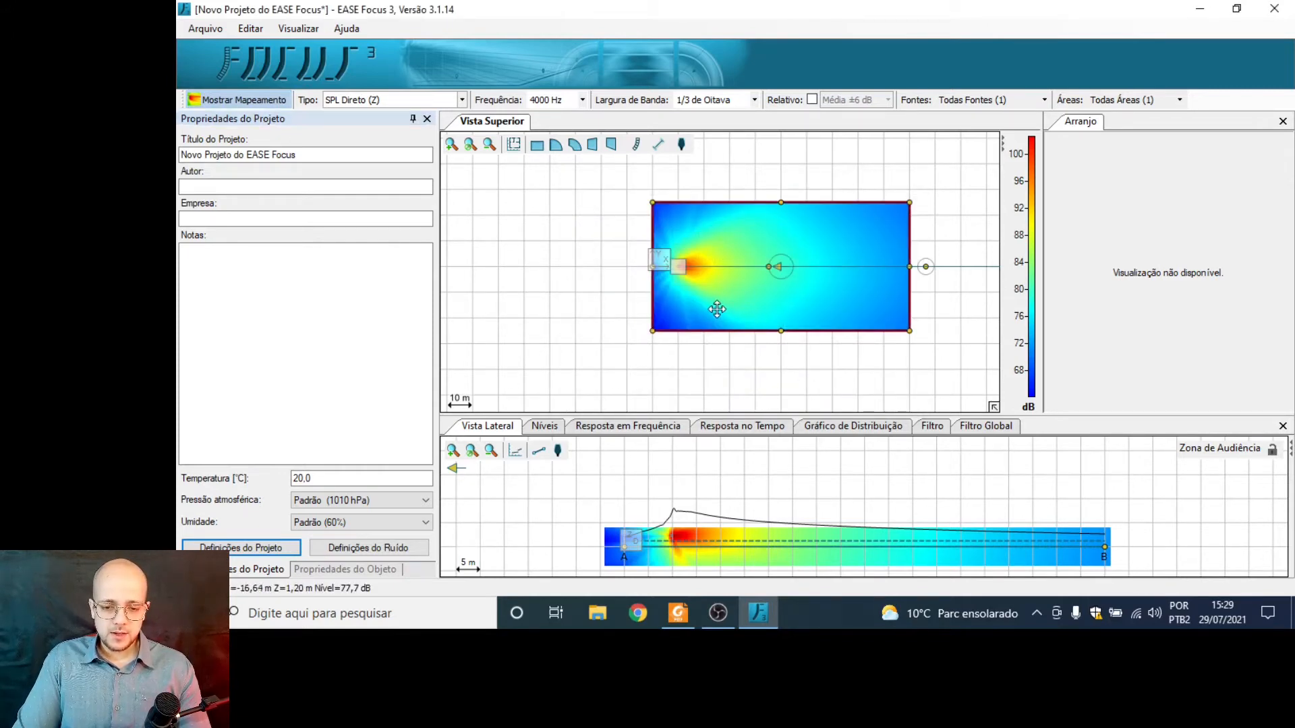
# - Check the ear height choices for Área de Audiência 1 and enlarge the side view around the ear-height line
pyautogui.click(325, 571)
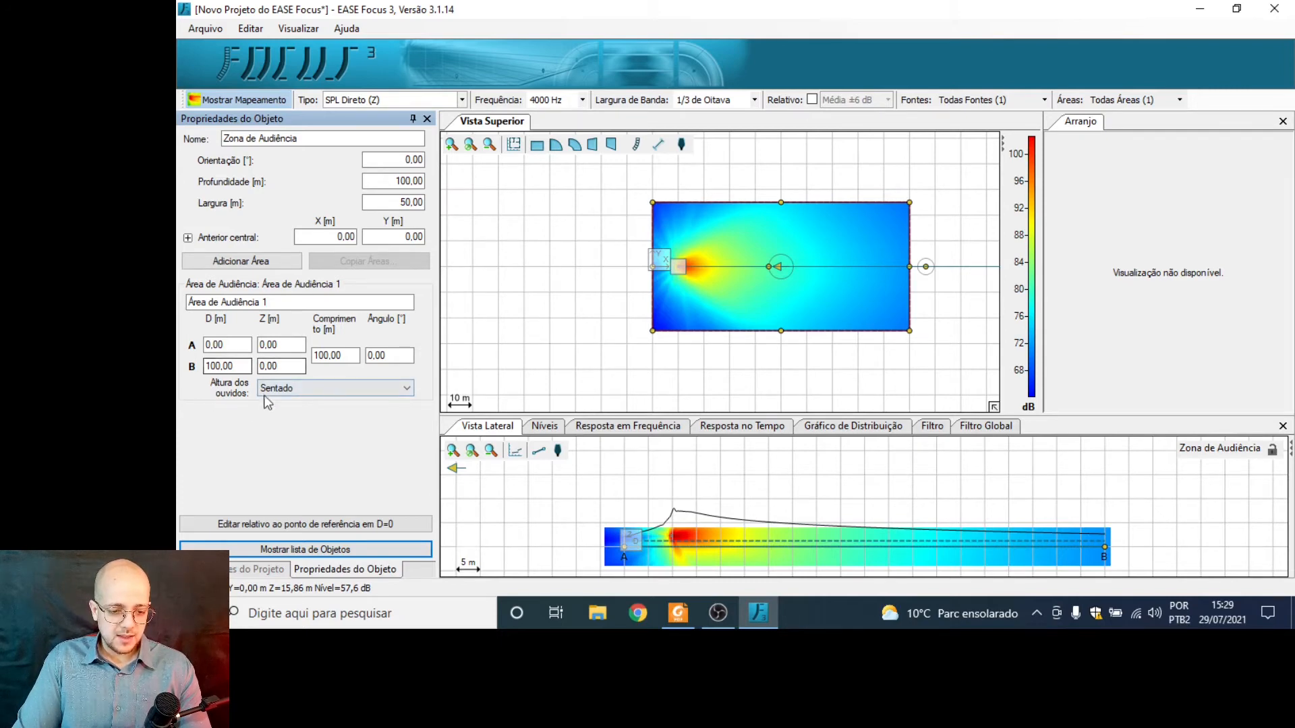
pyautogui.click(327, 393)
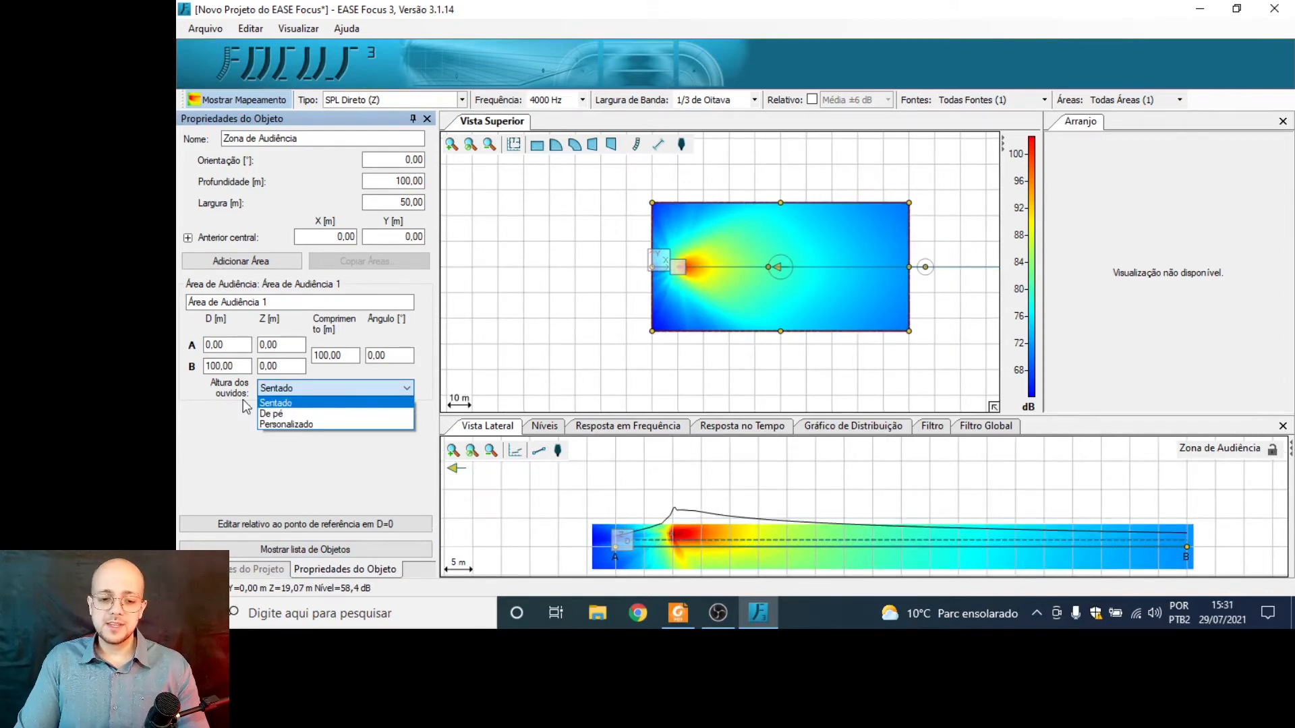
pyautogui.click(212, 455)
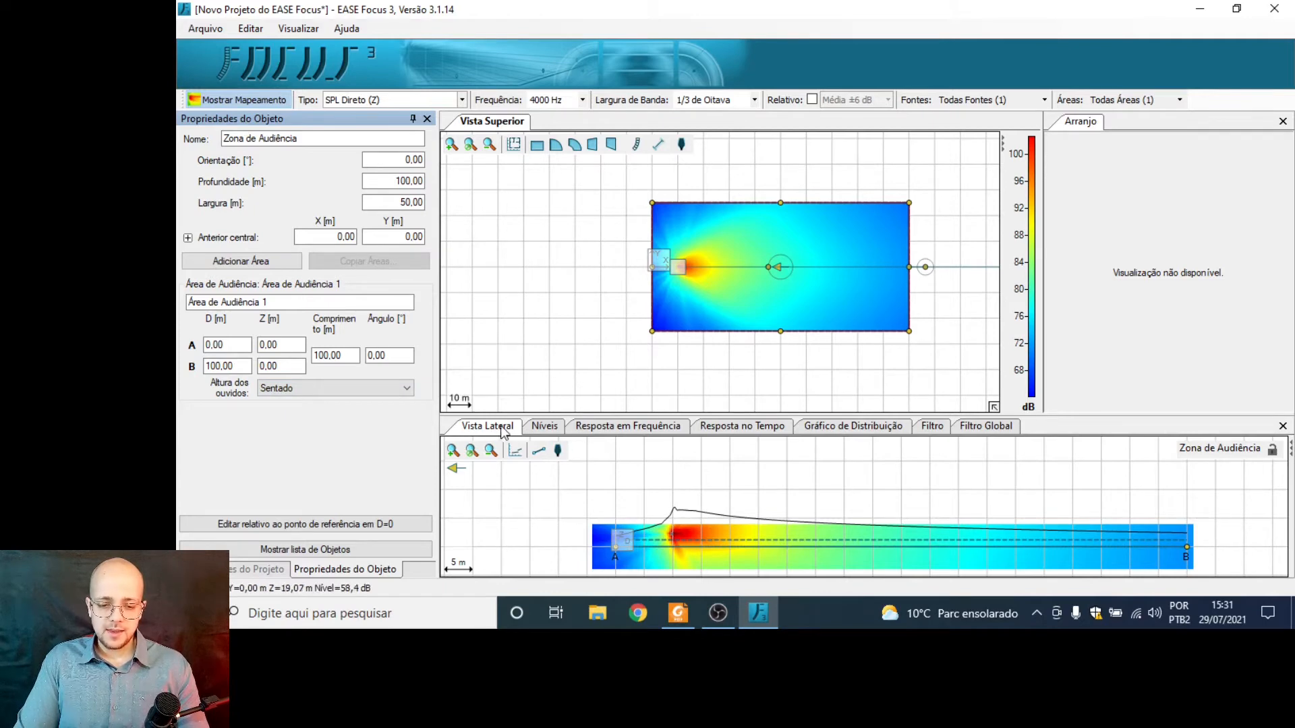
pyautogui.scroll(3, 716, 550)
pyautogui.scroll(2, 716, 553)
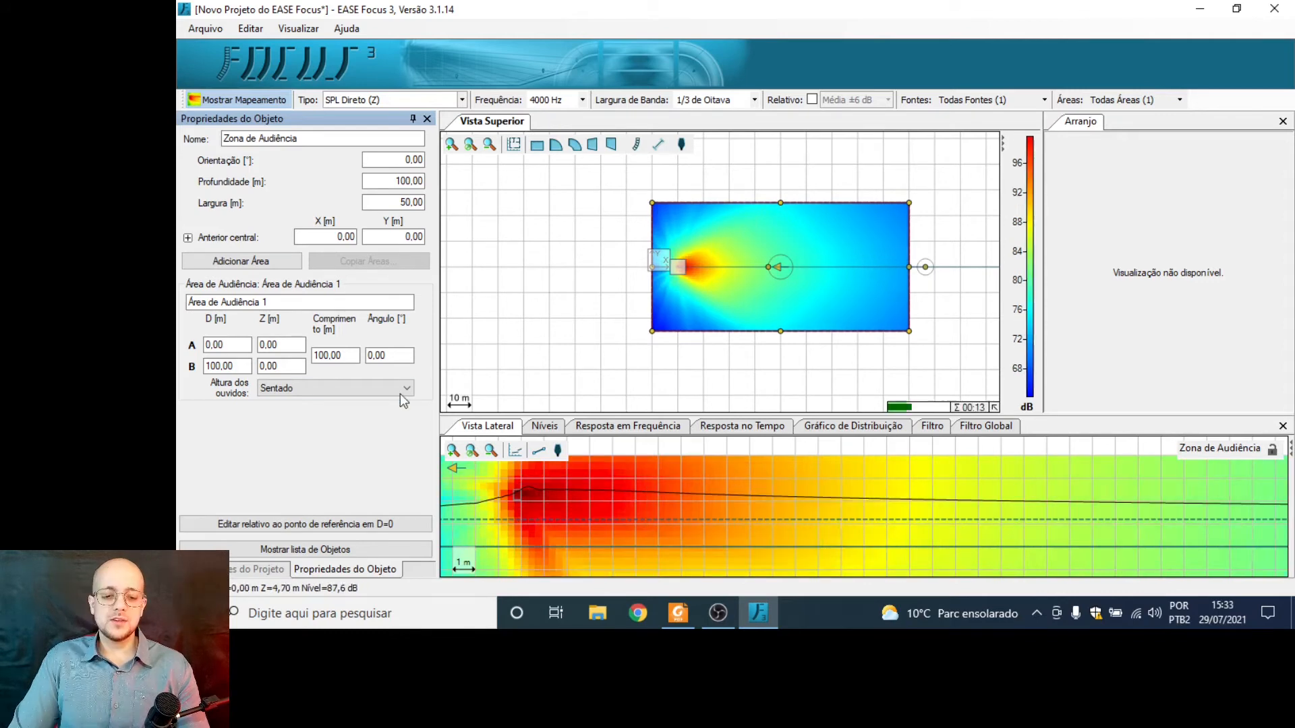
# - Try De pé as the ear height for Área de Audiência 1, and set it to Personalizado
pyautogui.click(393, 390)
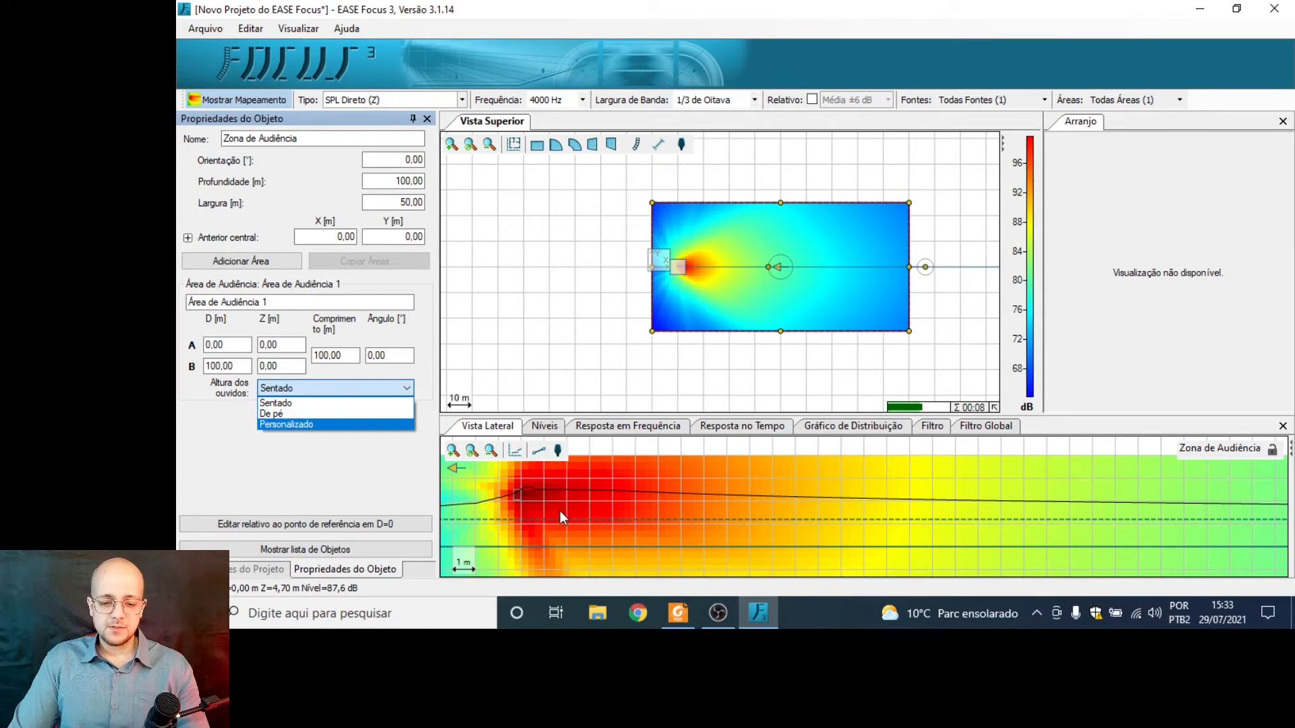
pyautogui.click(347, 414)
pyautogui.click(346, 388)
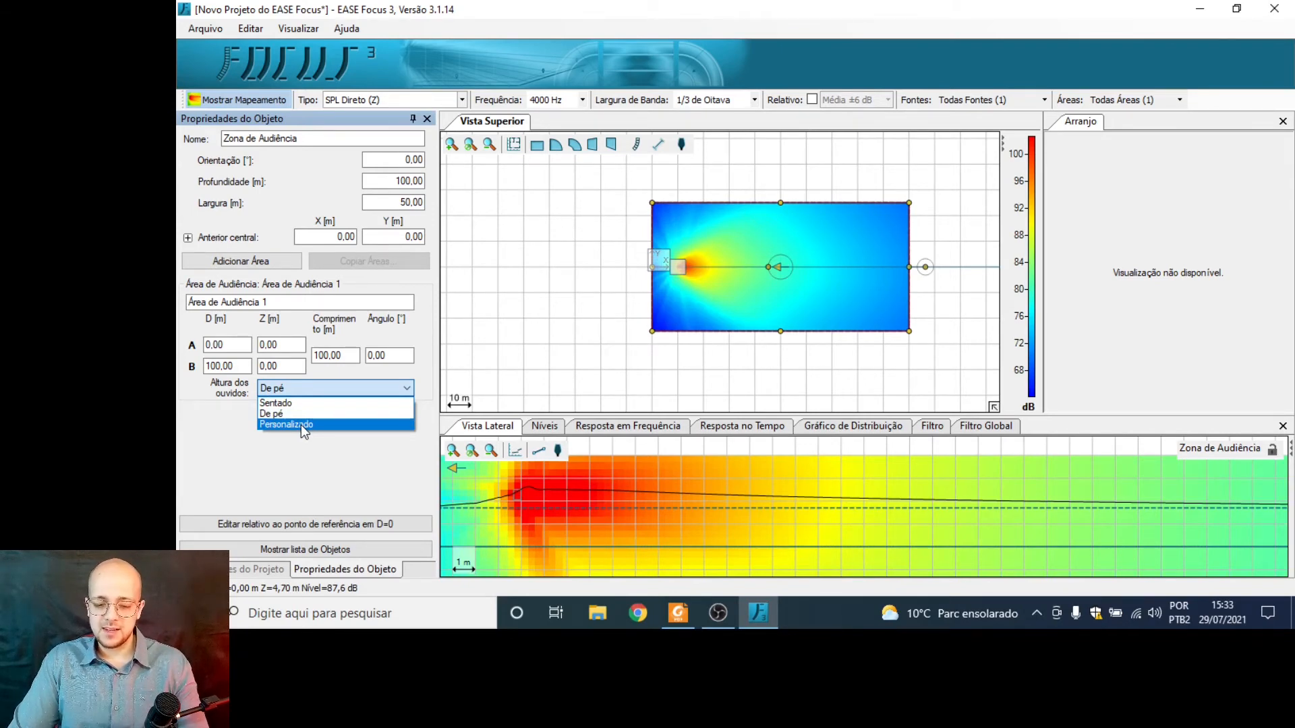
pyautogui.click(301, 425)
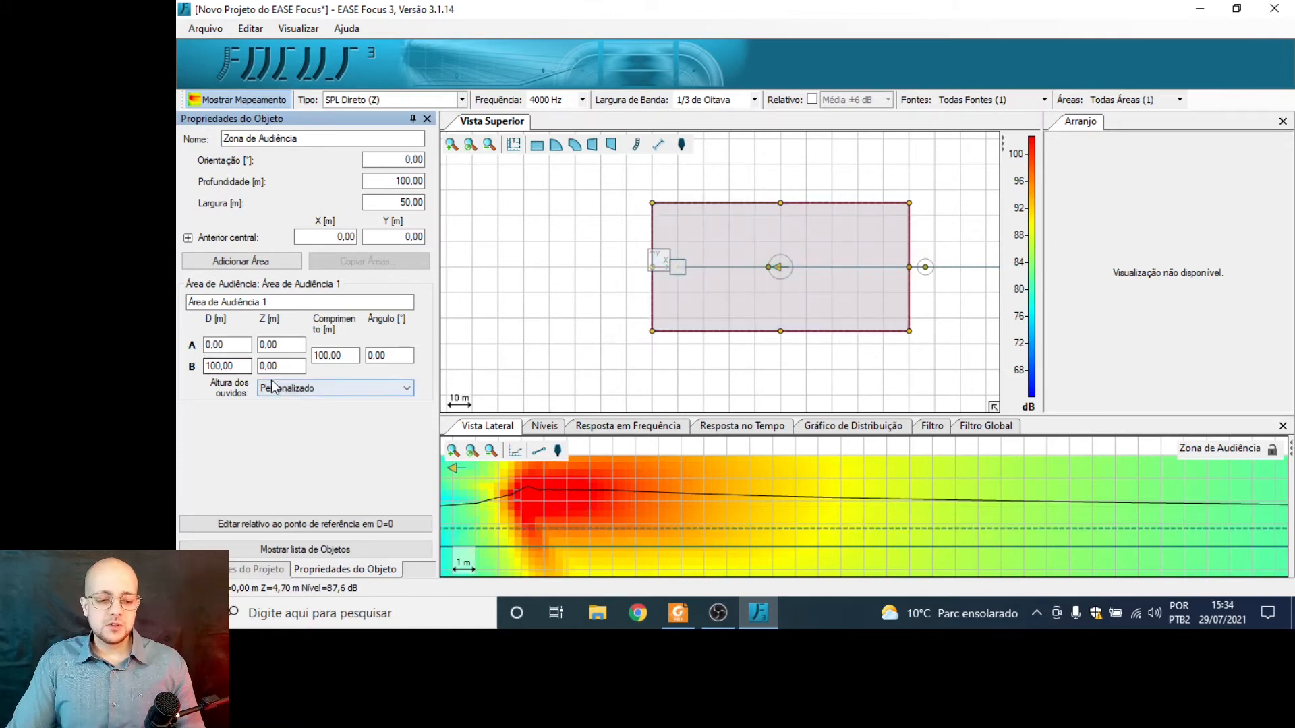
# - Set the ear height of Área de Audiência 1 to Sentado and recalculate the mapping
pyautogui.click(276, 395)
pyautogui.click(292, 409)
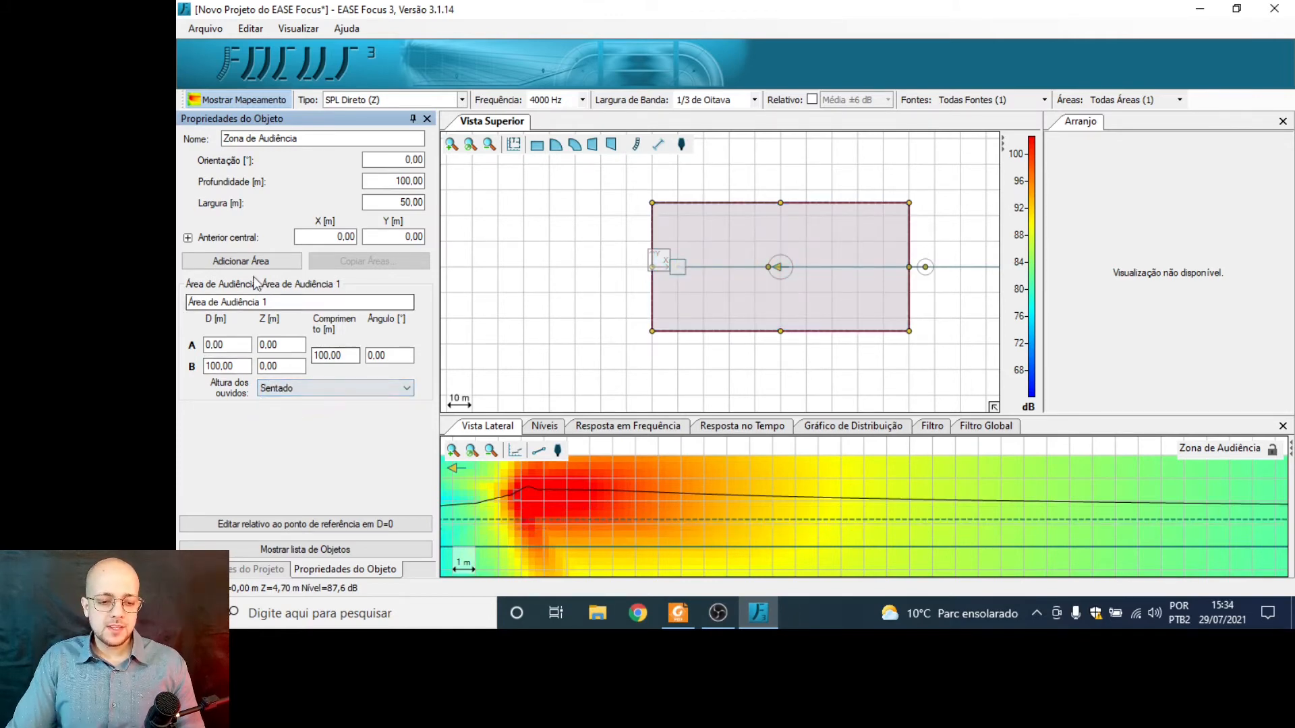
pyautogui.click(269, 99)
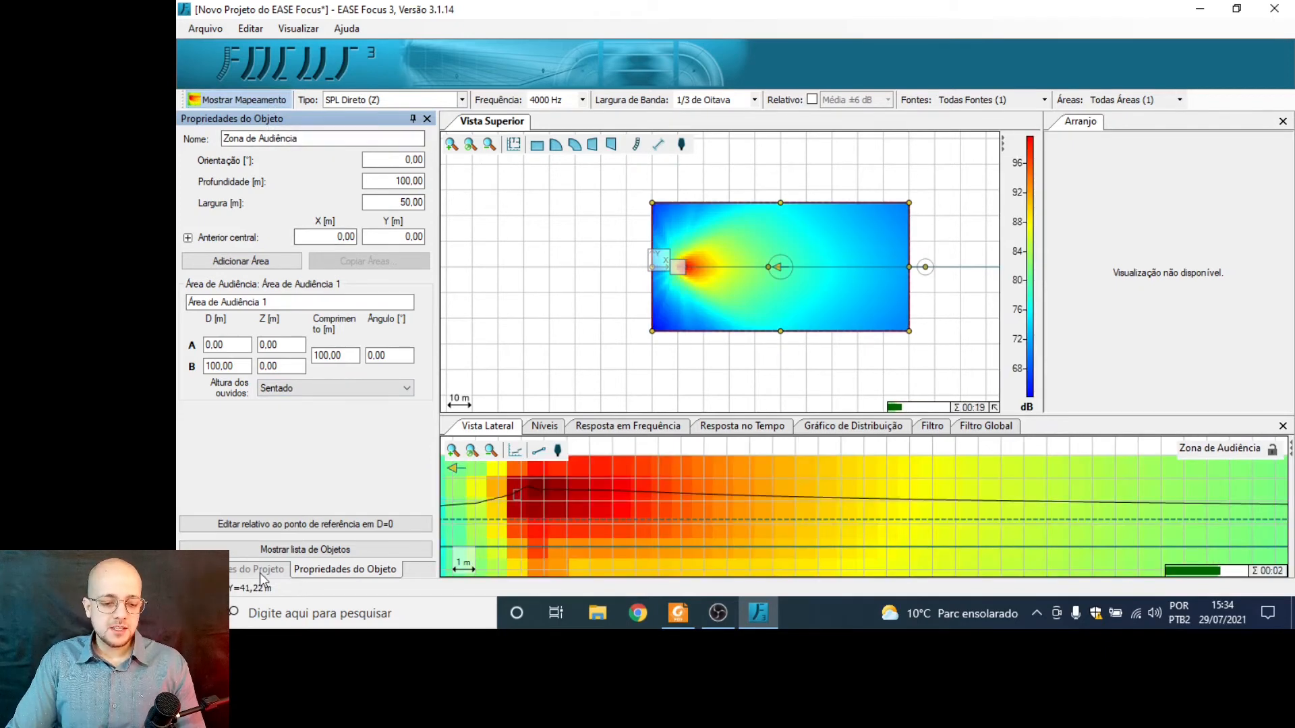
# - Enable the 8,00 m upper height limit for sound sources in Definições do Projeto, trying the lower limit too, and apply the settings
pyautogui.click(249, 572)
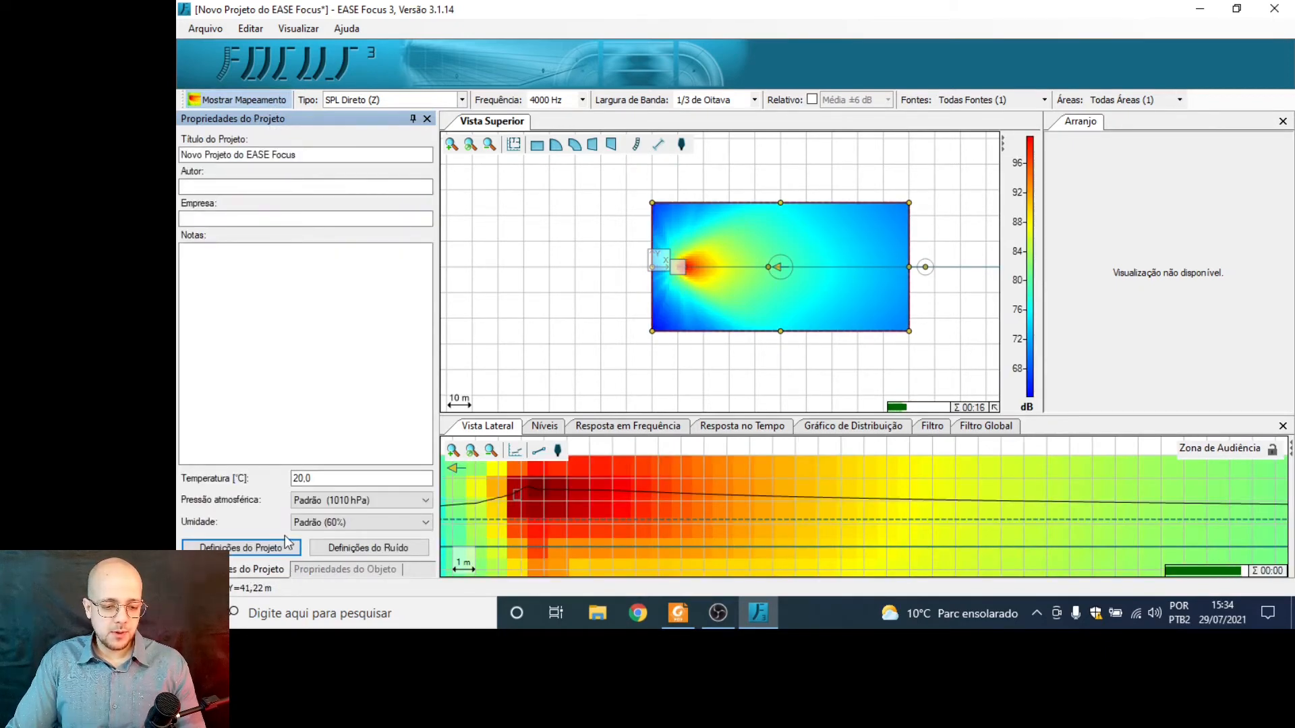
pyautogui.click(268, 550)
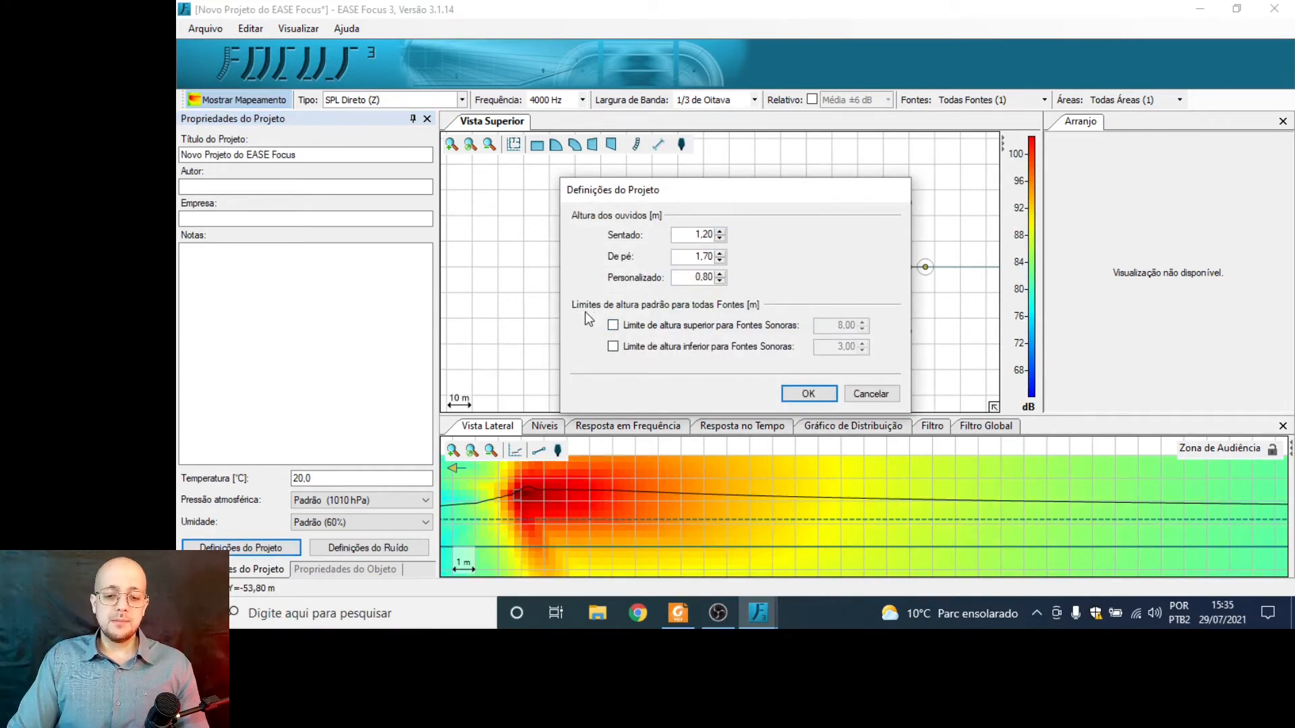
pyautogui.click(657, 327)
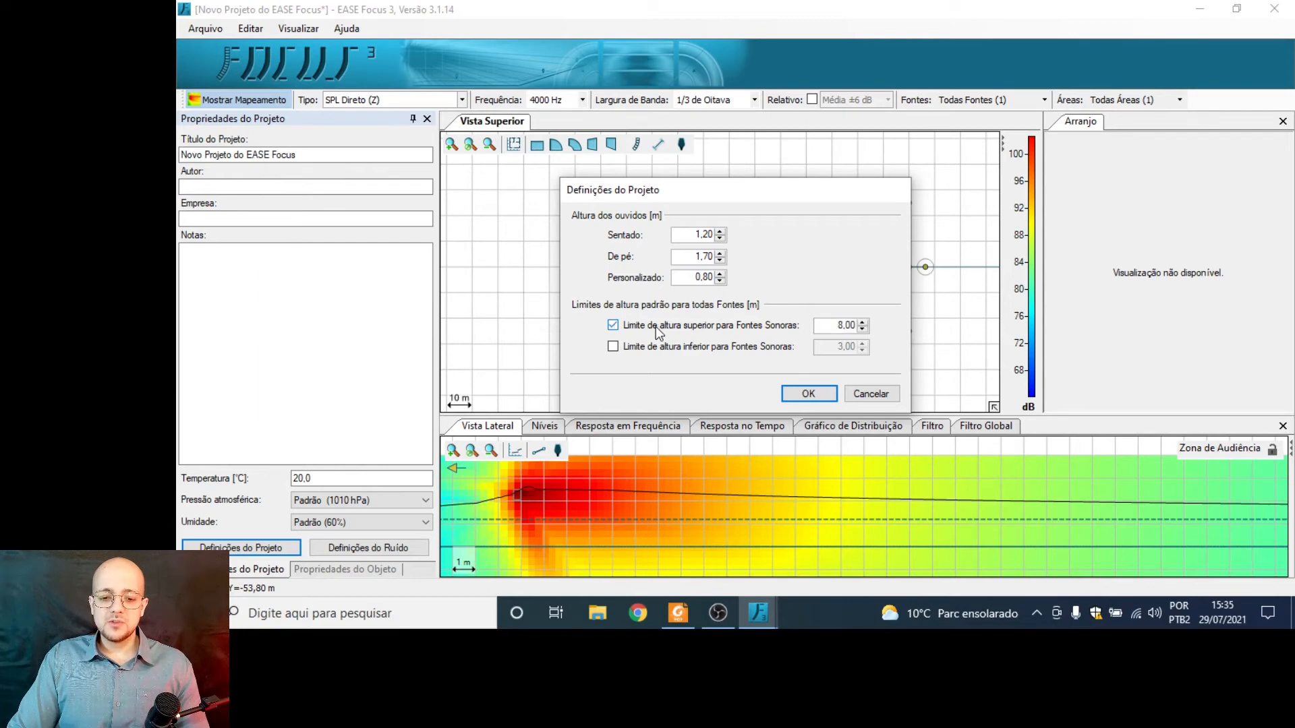
pyautogui.click(683, 347)
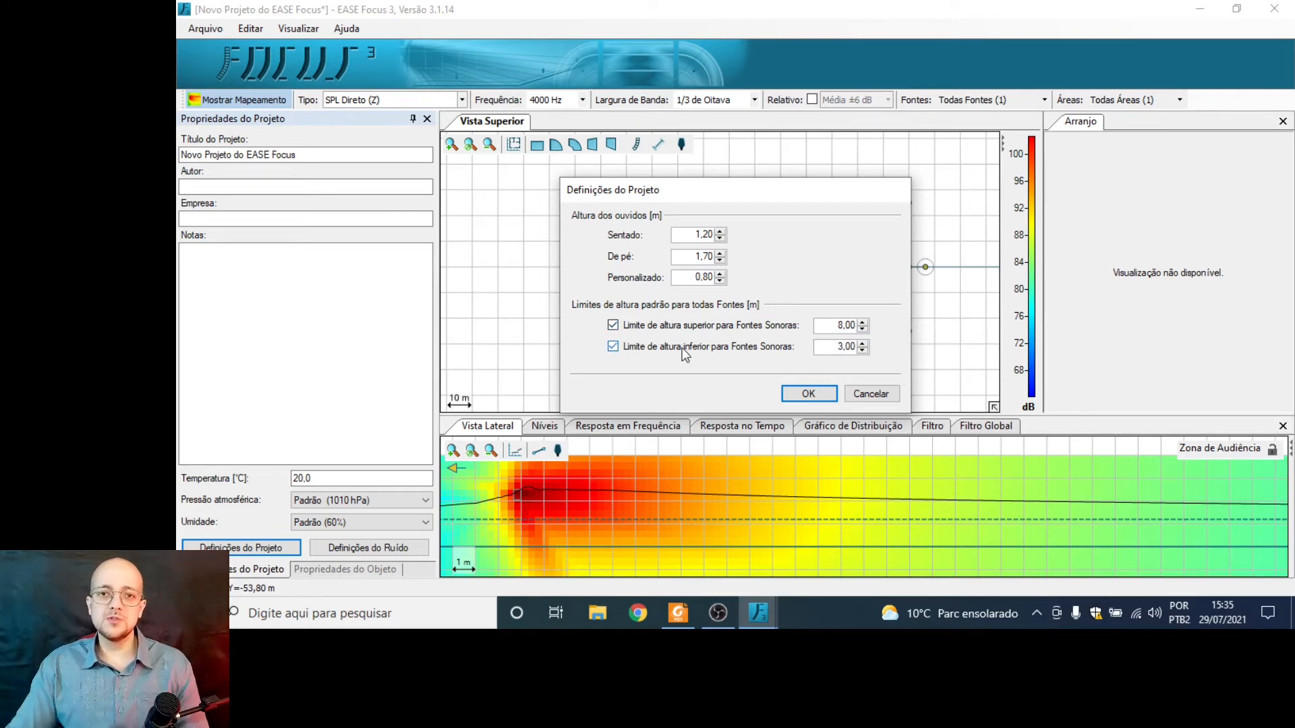
pyautogui.click(679, 350)
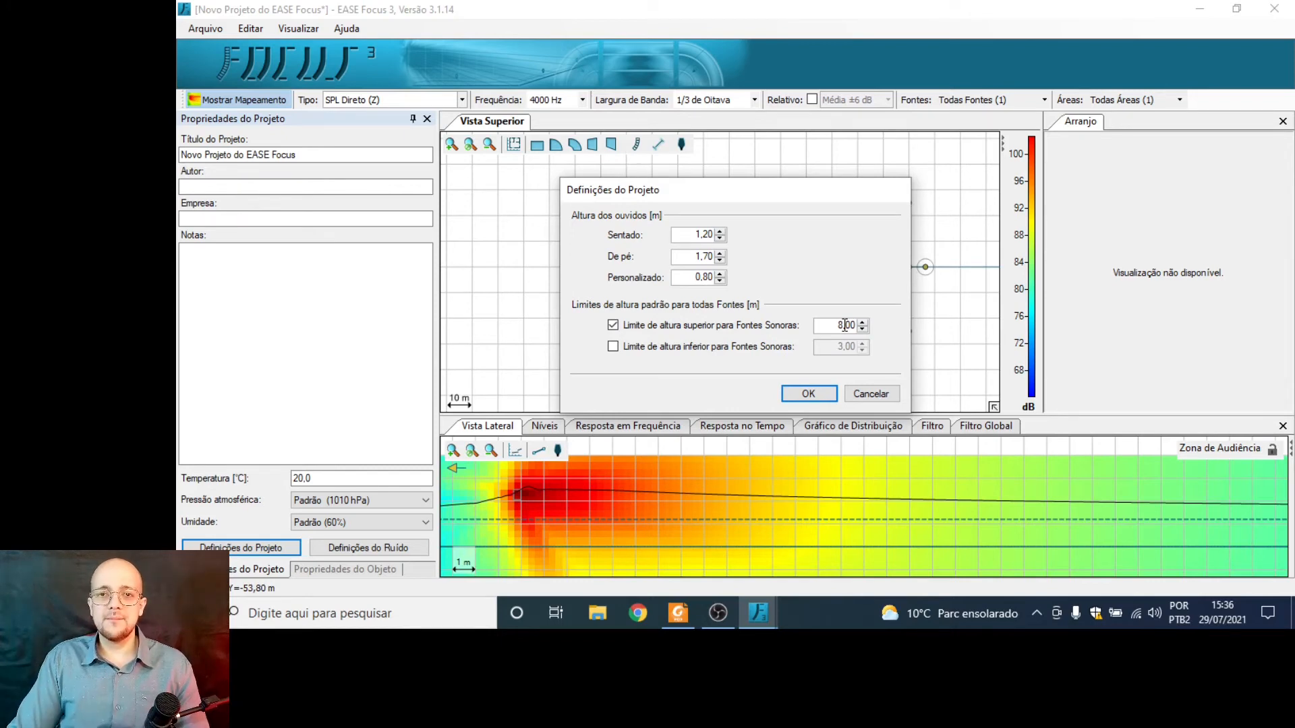
pyautogui.click(808, 393)
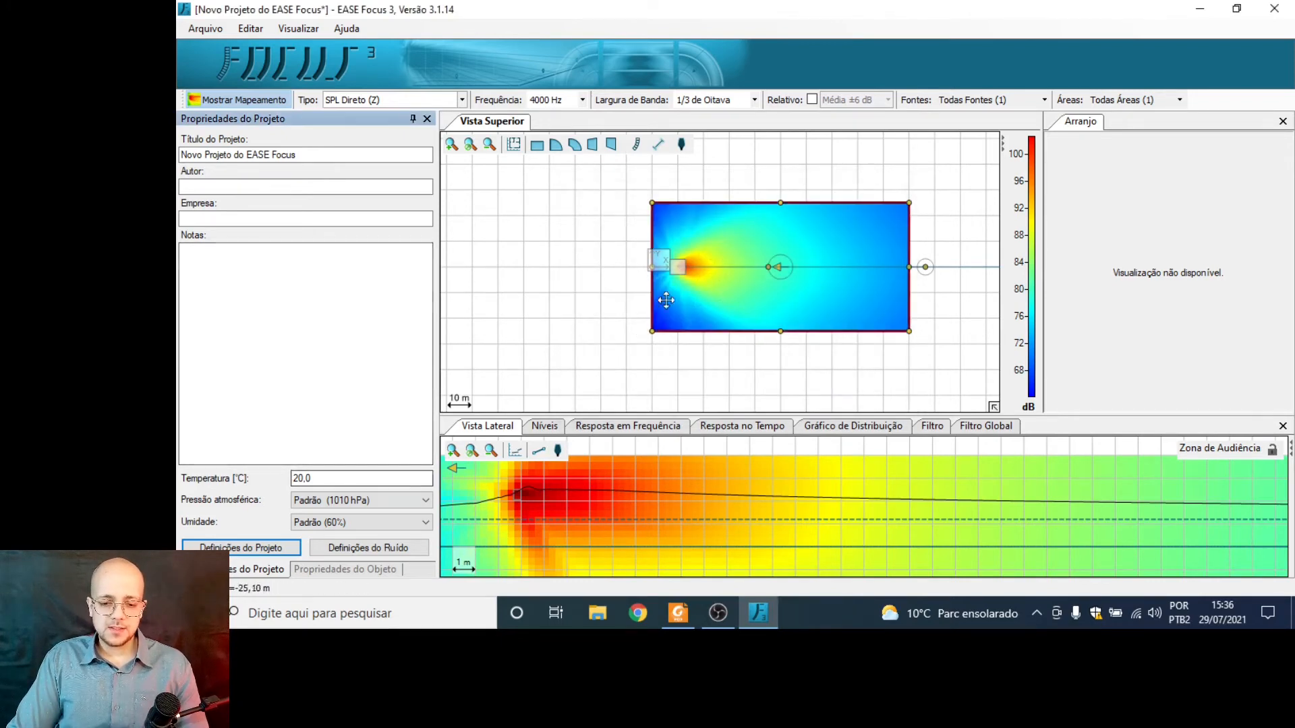
# - Try a Z position of 10 m for the F108D loudspeaker, and set it back to 2,50 m
pyautogui.click(678, 267)
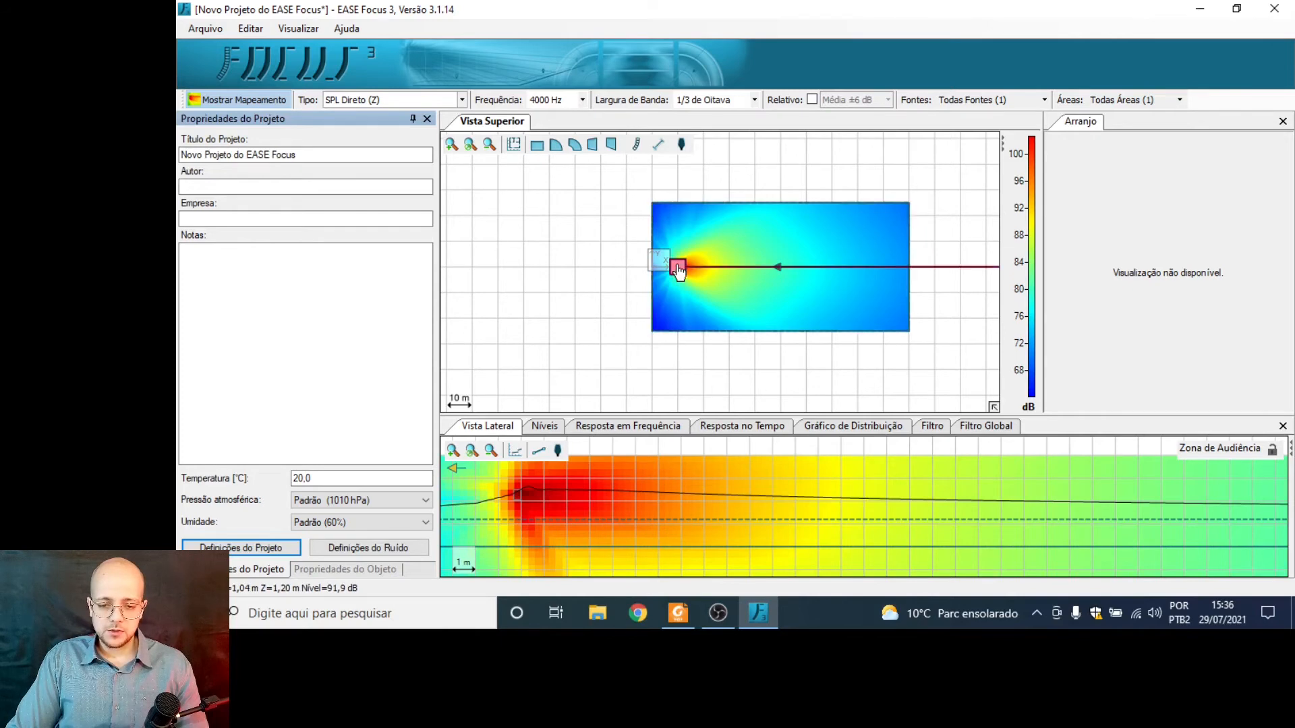
pyautogui.click(364, 571)
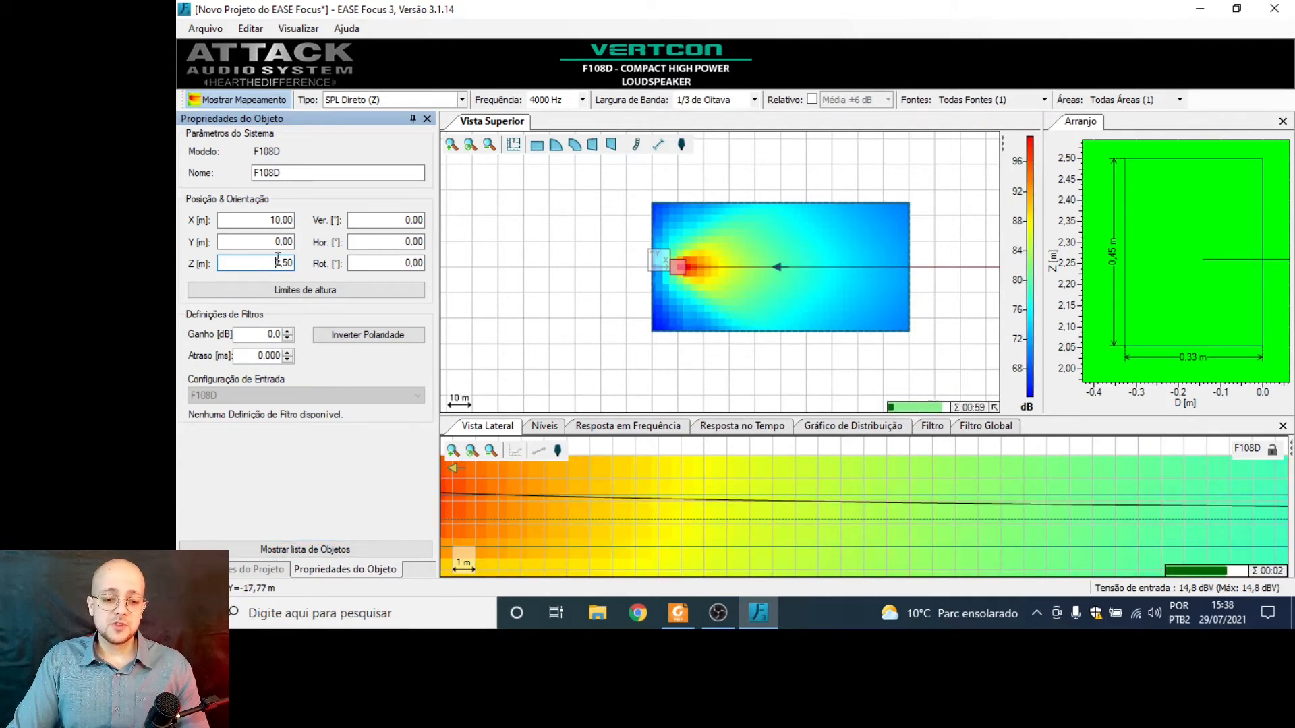
pyautogui.moveTo(276, 264); pyautogui.dragTo(295, 264)
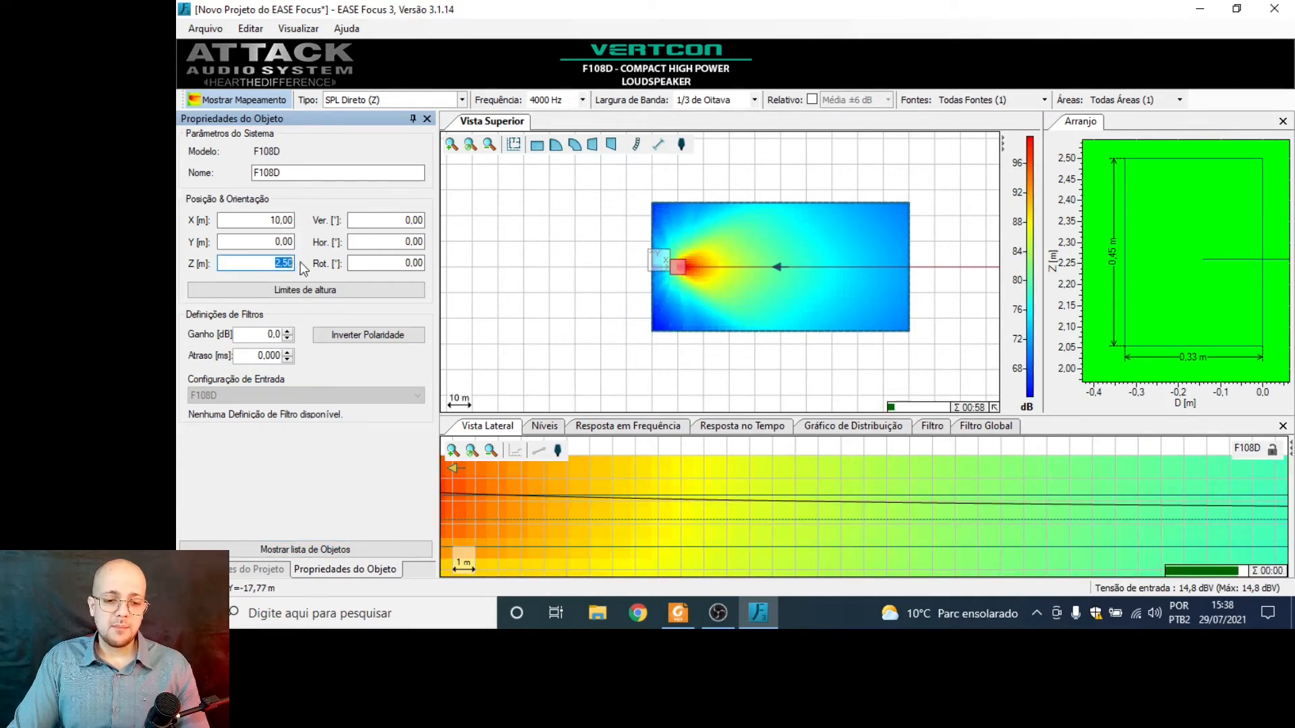
pyautogui.write('10')
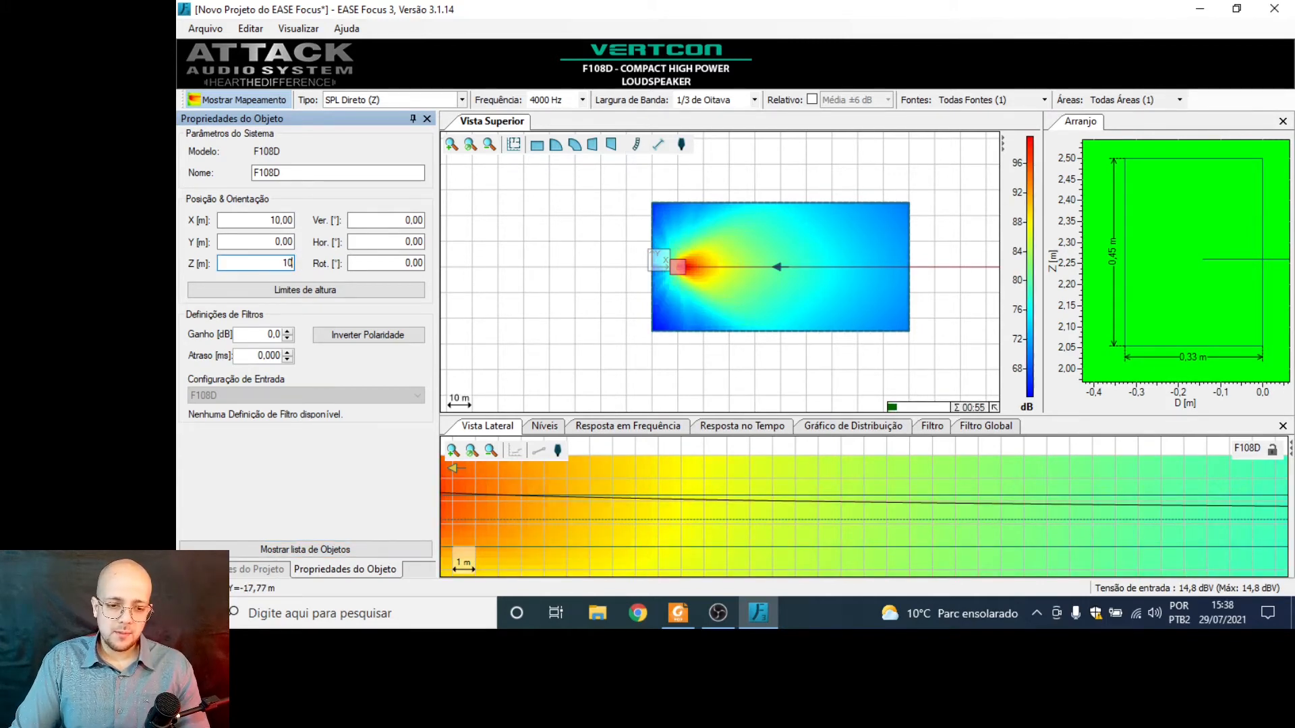
pyautogui.press('Return')
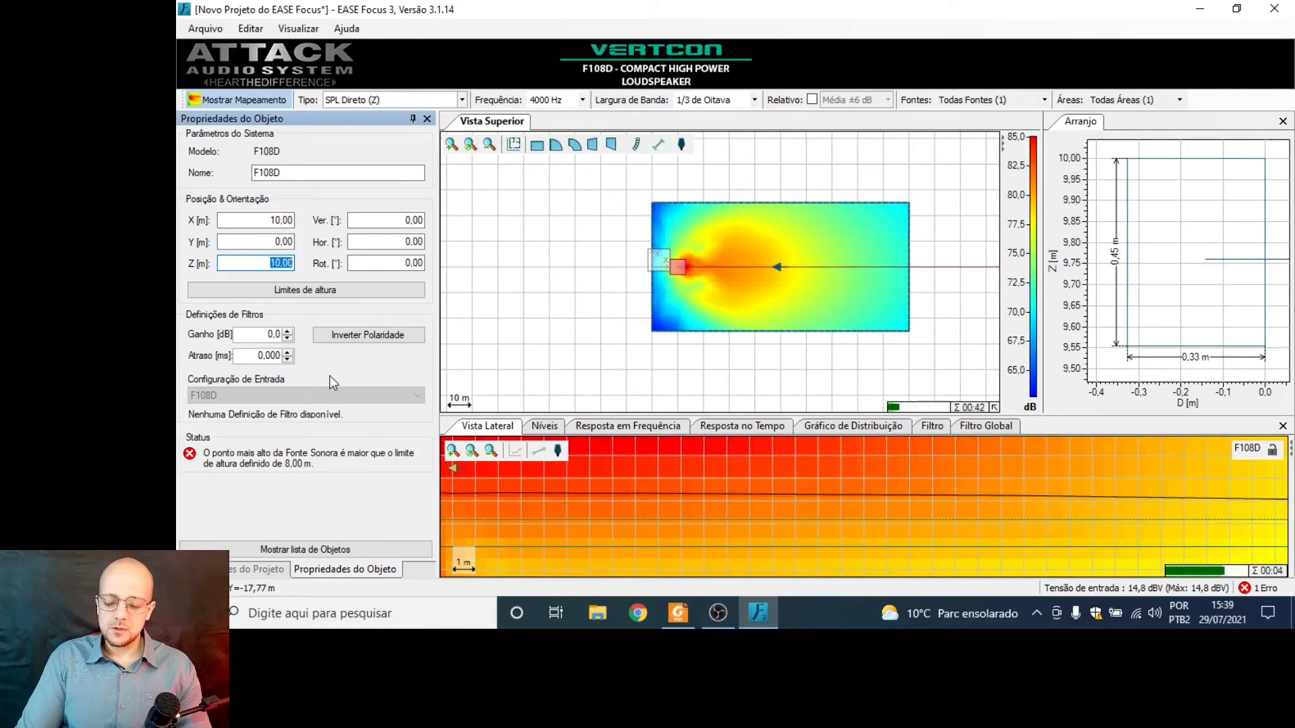
pyautogui.write('2,5')
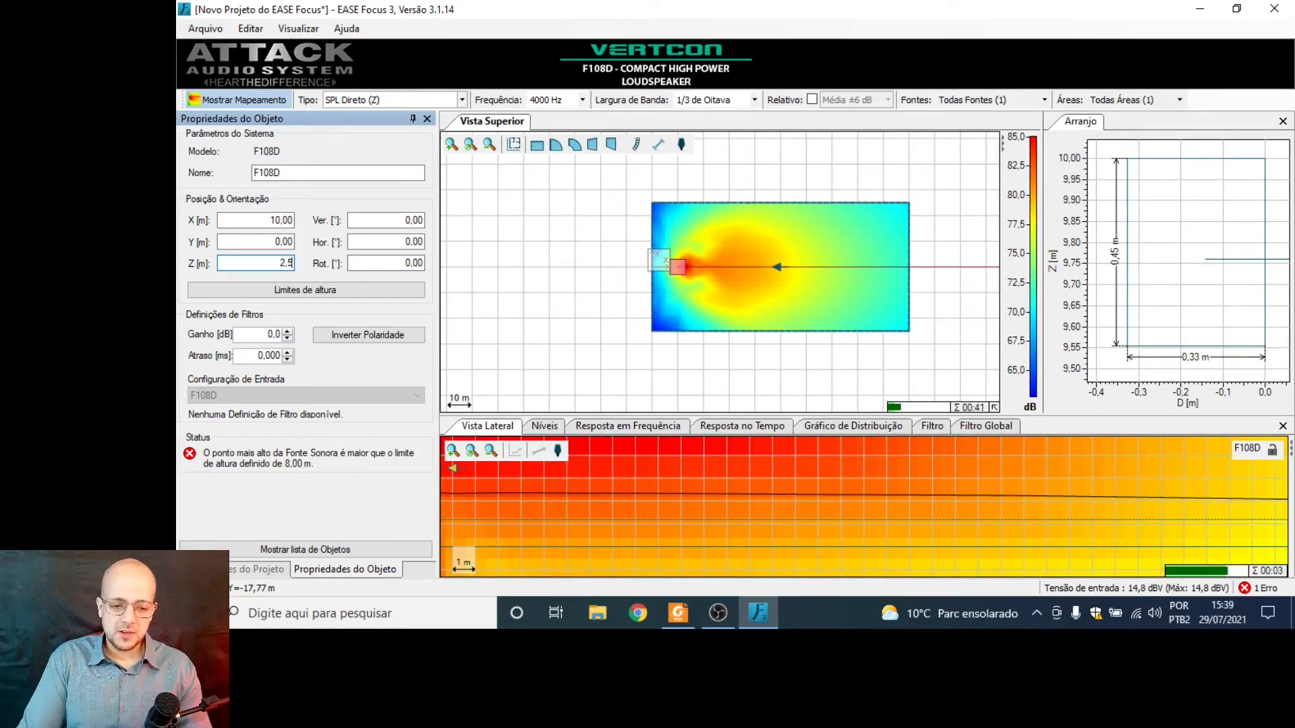
pyautogui.press('Return')
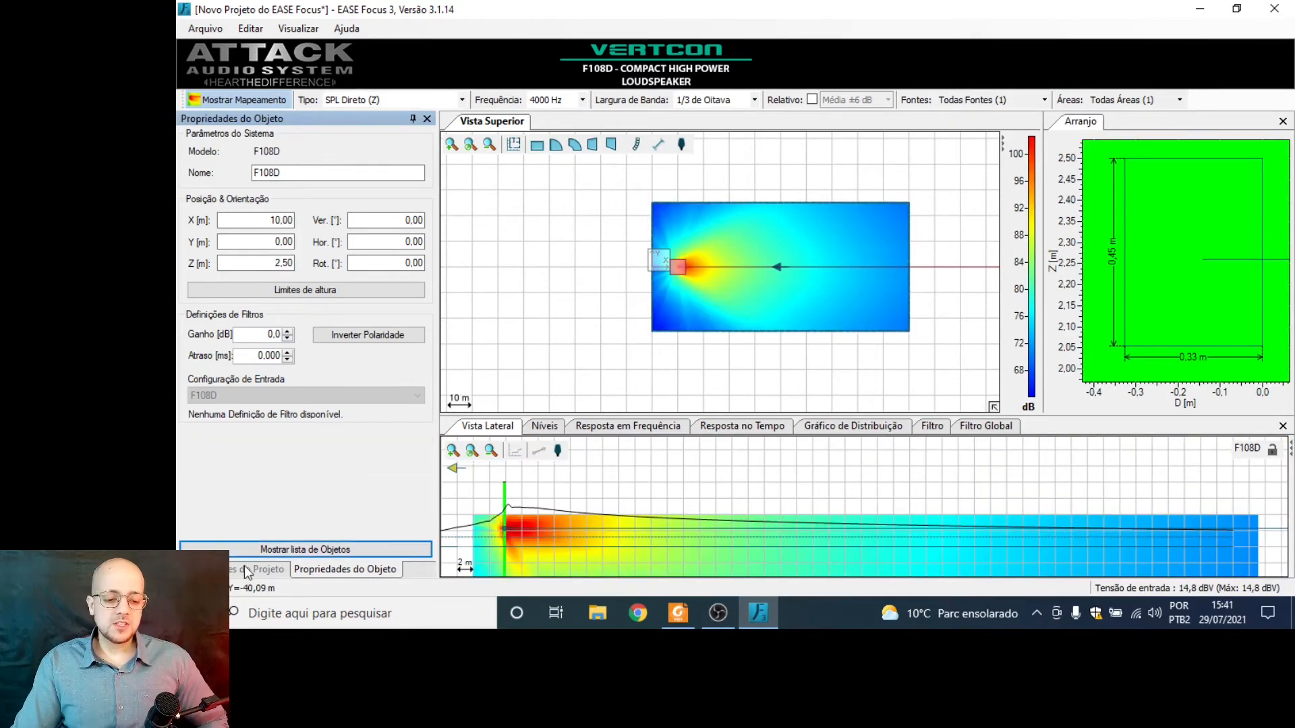
# - Open Definições do Ruído and compare the noise levels for the 1/3 de Oitava, Oitava and Banda larga bandwidths
pyautogui.click(247, 572)
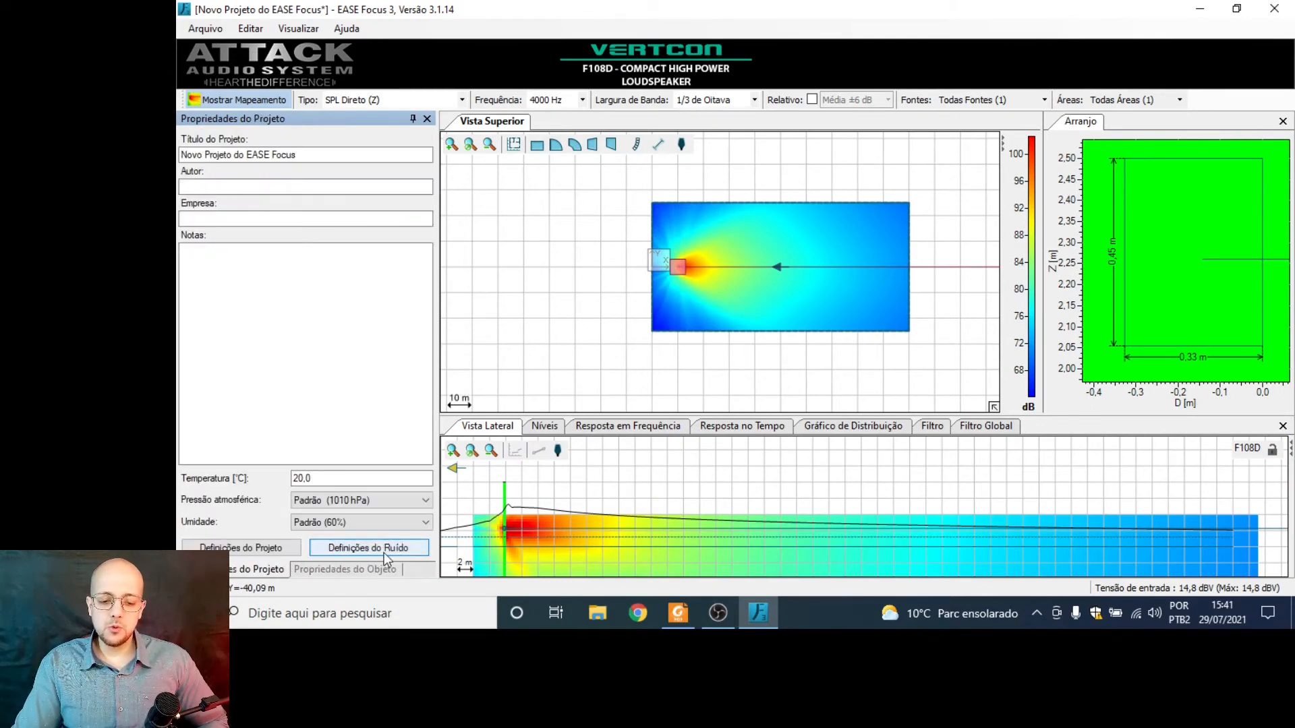
pyautogui.click(368, 548)
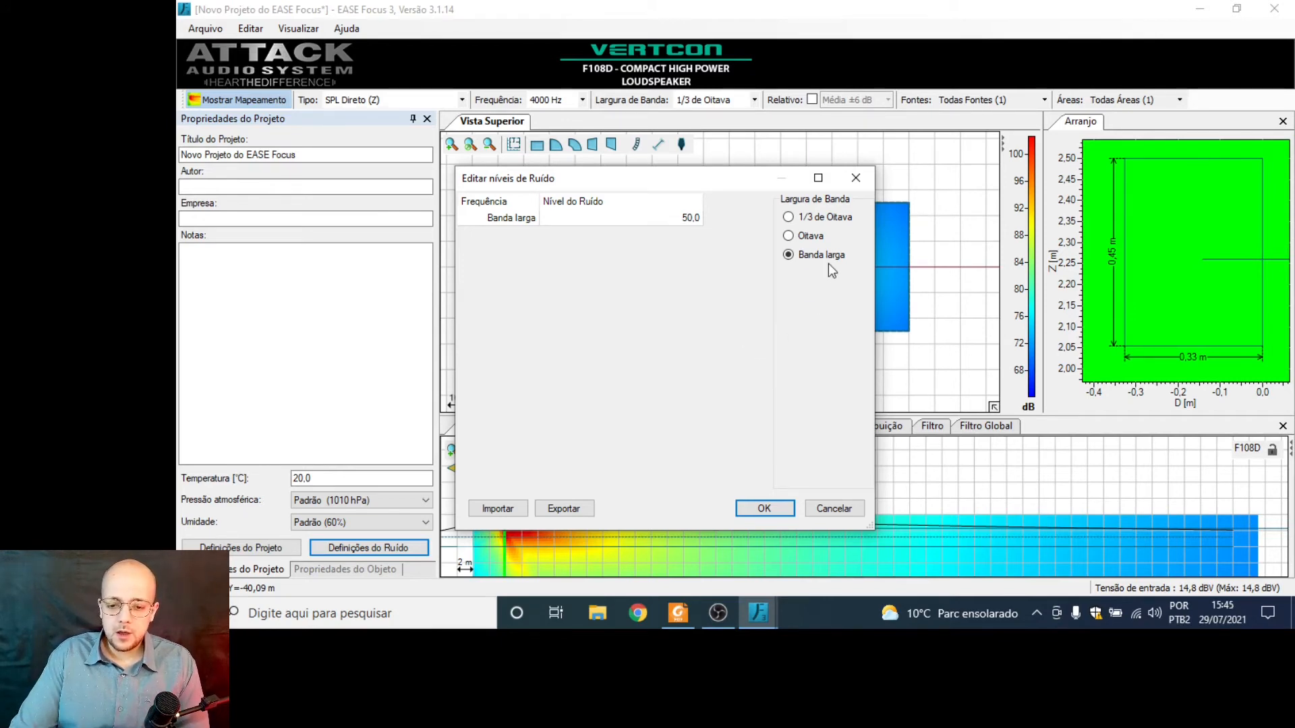
pyautogui.click(823, 227)
pyautogui.moveTo(761, 251)
pyautogui.mouseDown()
pyautogui.moveTo(765, 331)
pyautogui.moveTo(765, 251)
pyautogui.mouseUp()
pyautogui.click(803, 236)
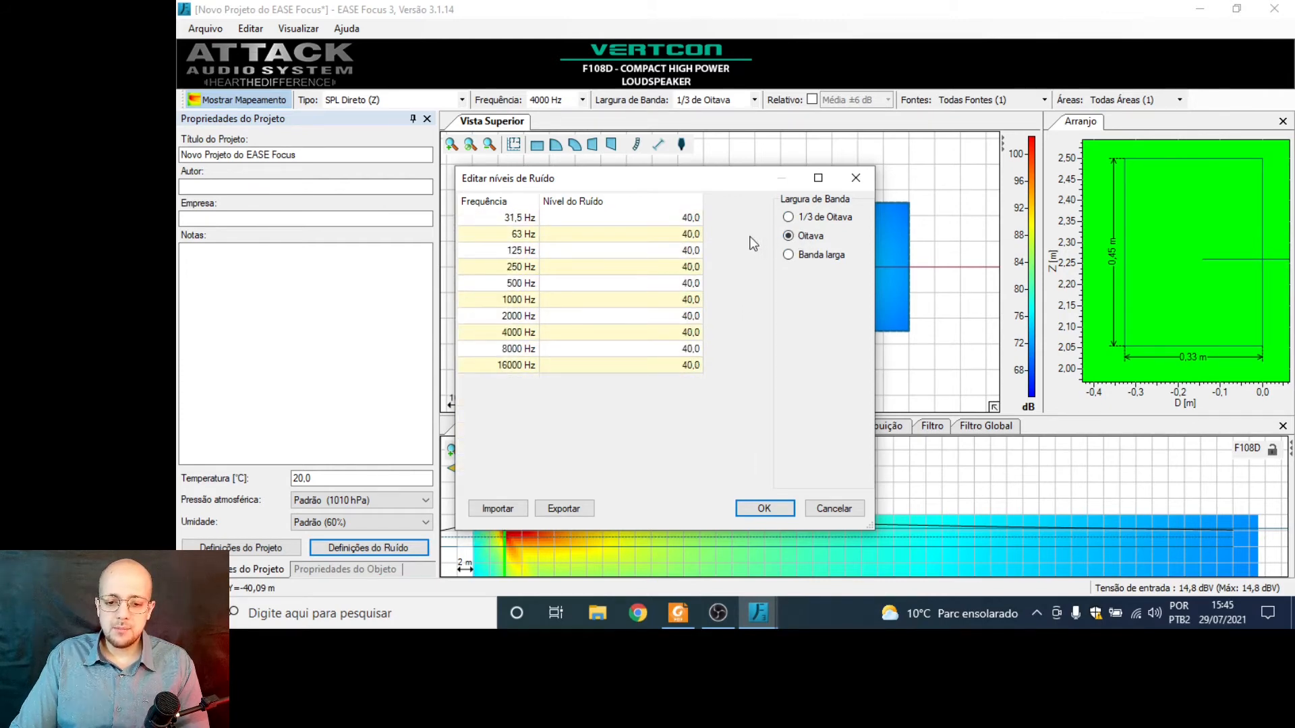
pyautogui.click(813, 255)
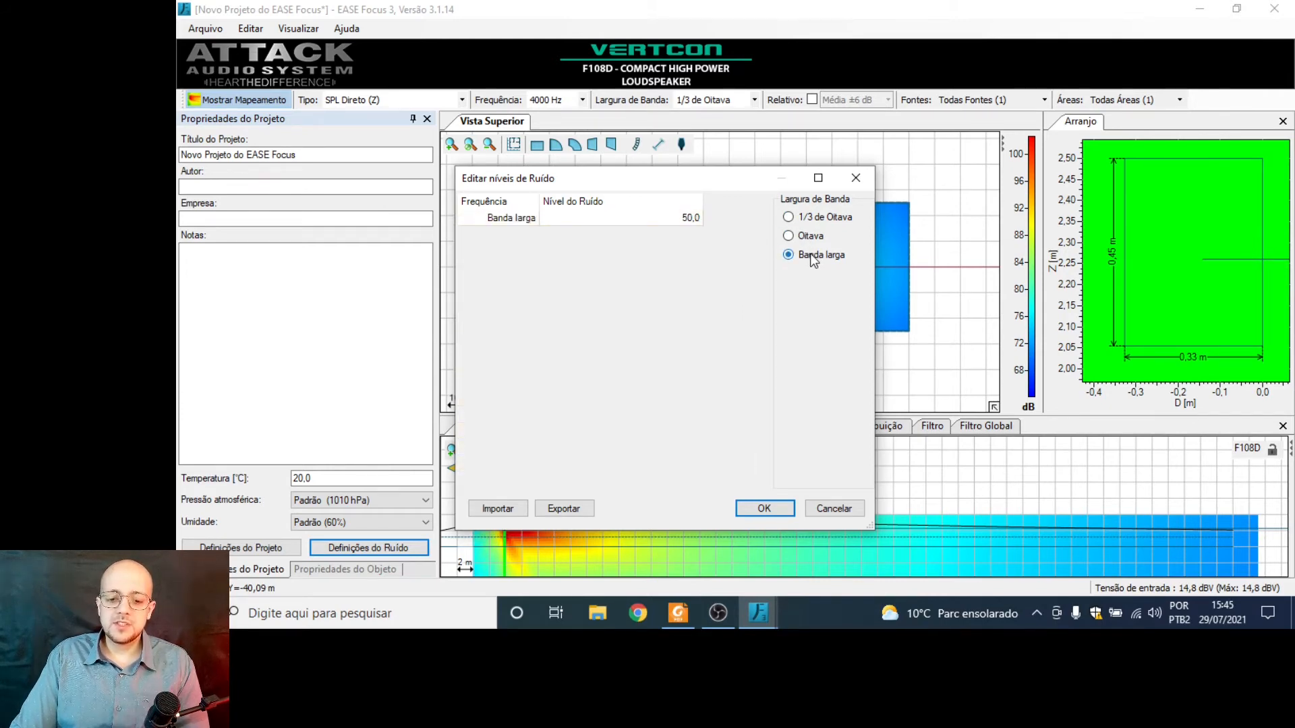
# - Set the Banda larga noise level to 60 and apply it
pyautogui.click(696, 219)
pyautogui.click(696, 219)
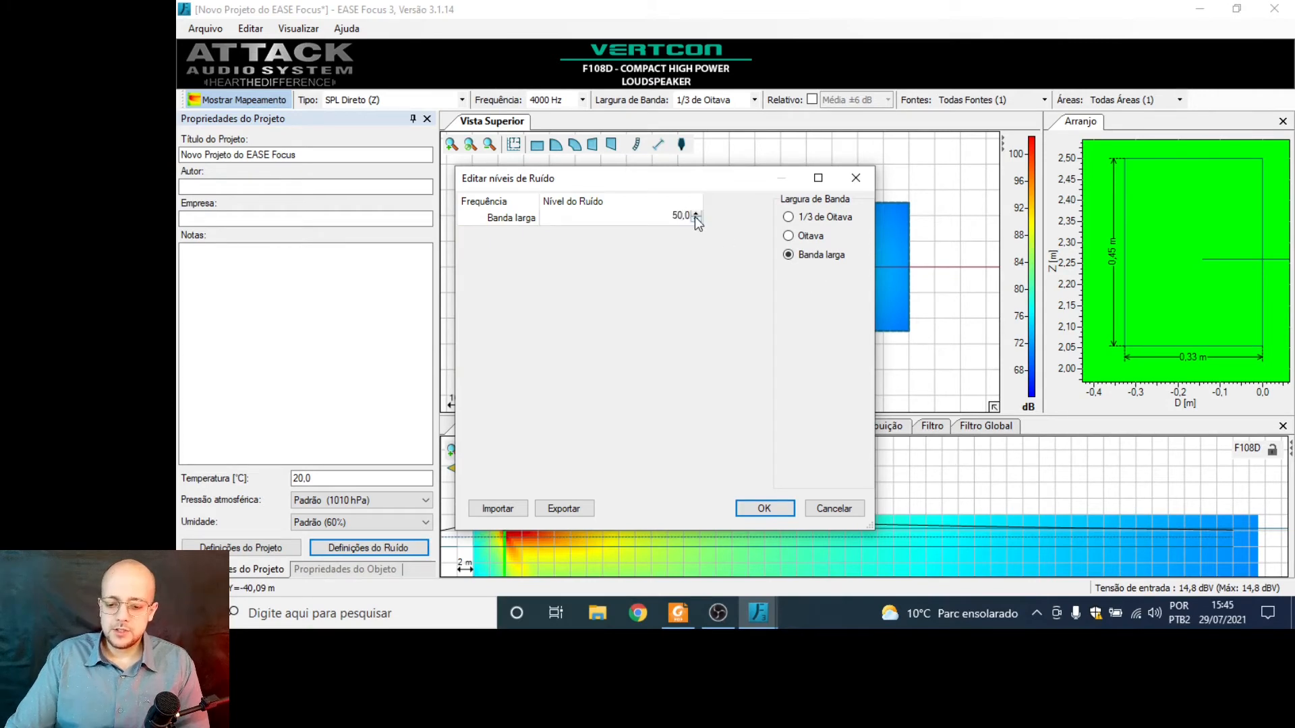
pyautogui.write('60')
pyautogui.press('Return')
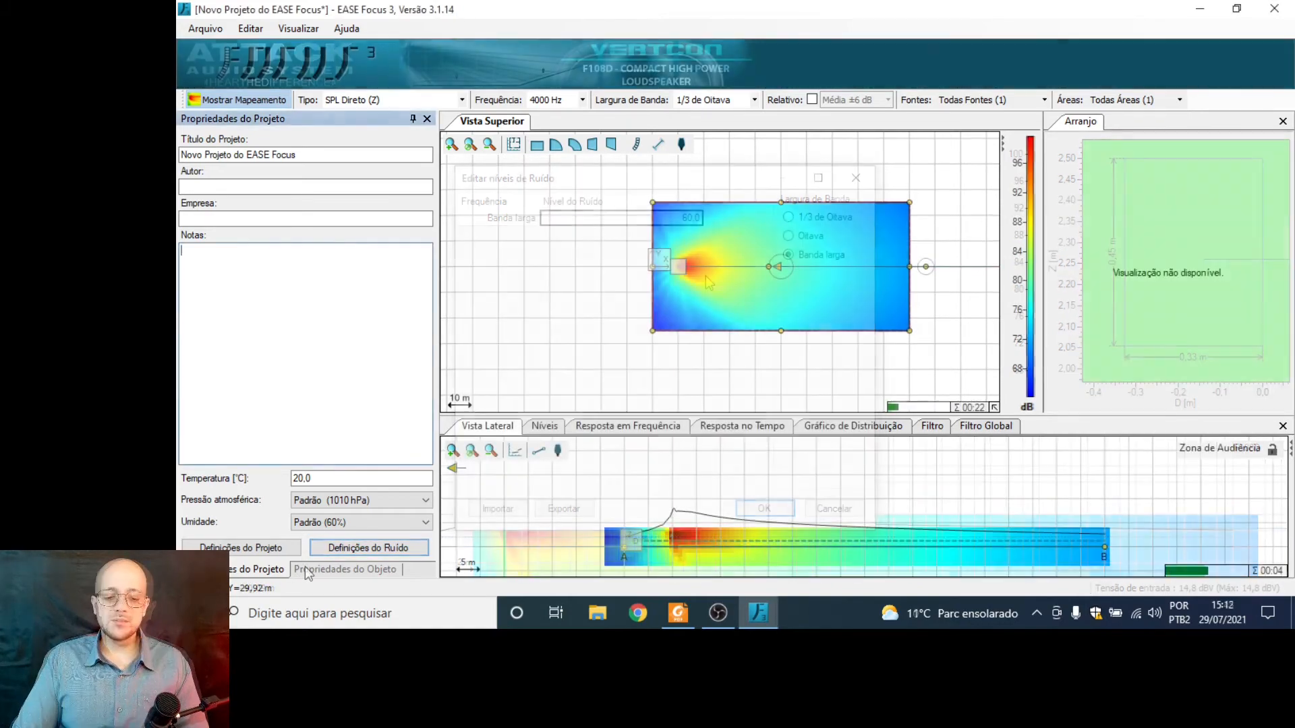
# - Hide the Zona de Audiência mapping and show it again, and try moving the F108D loudspeaker sideways in the top view
pyautogui.click(305, 568)
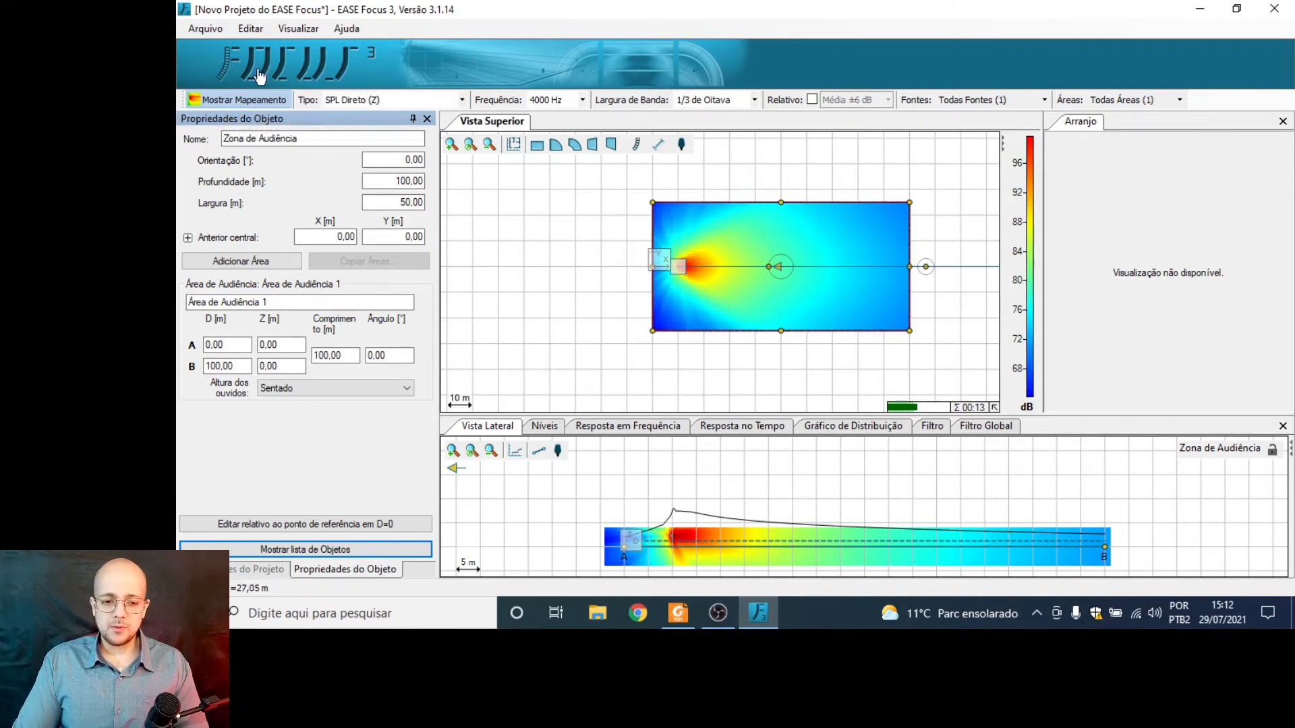
pyautogui.click(244, 101)
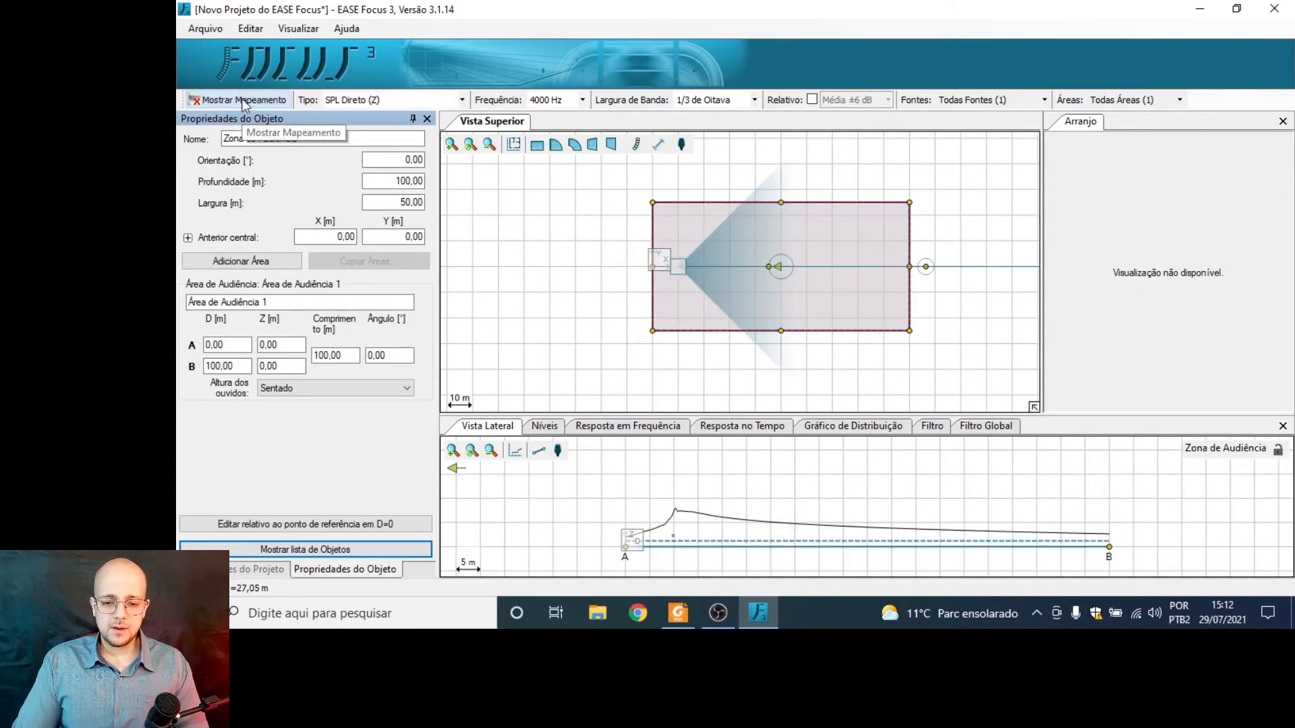
pyautogui.click(244, 101)
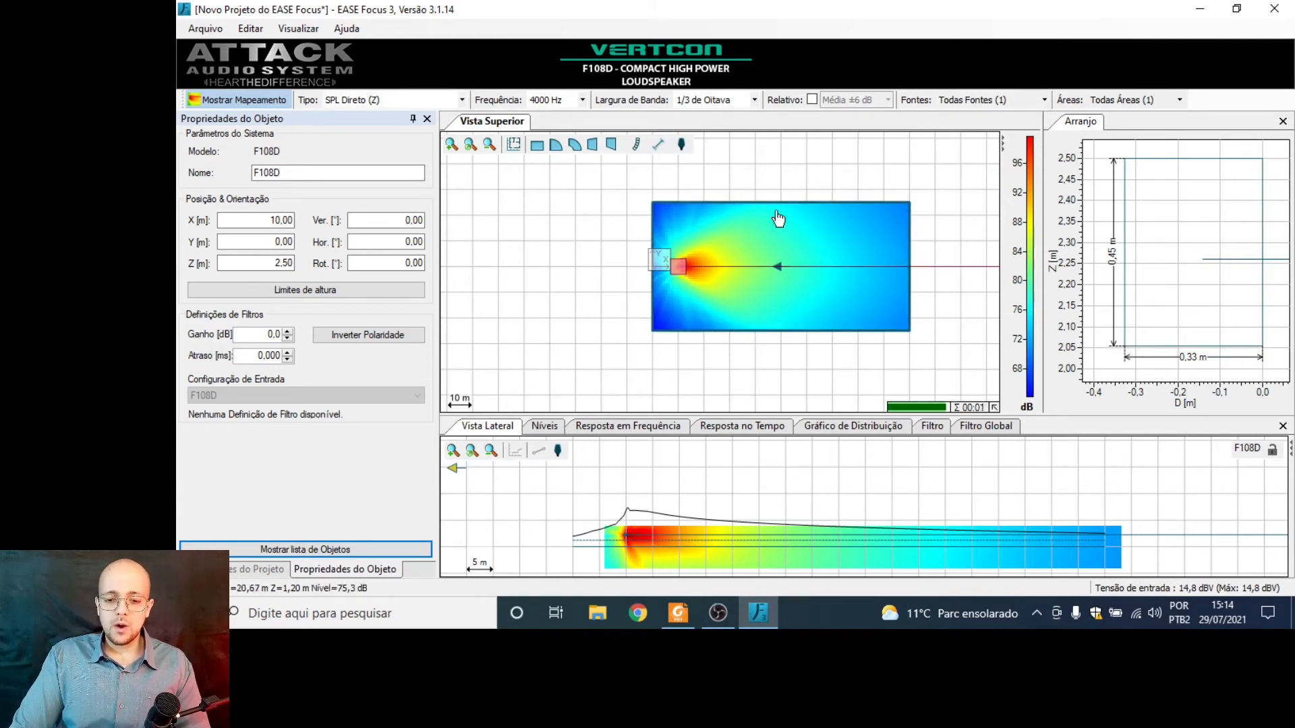
pyautogui.moveTo(681, 268); pyautogui.dragTo(678, 292)
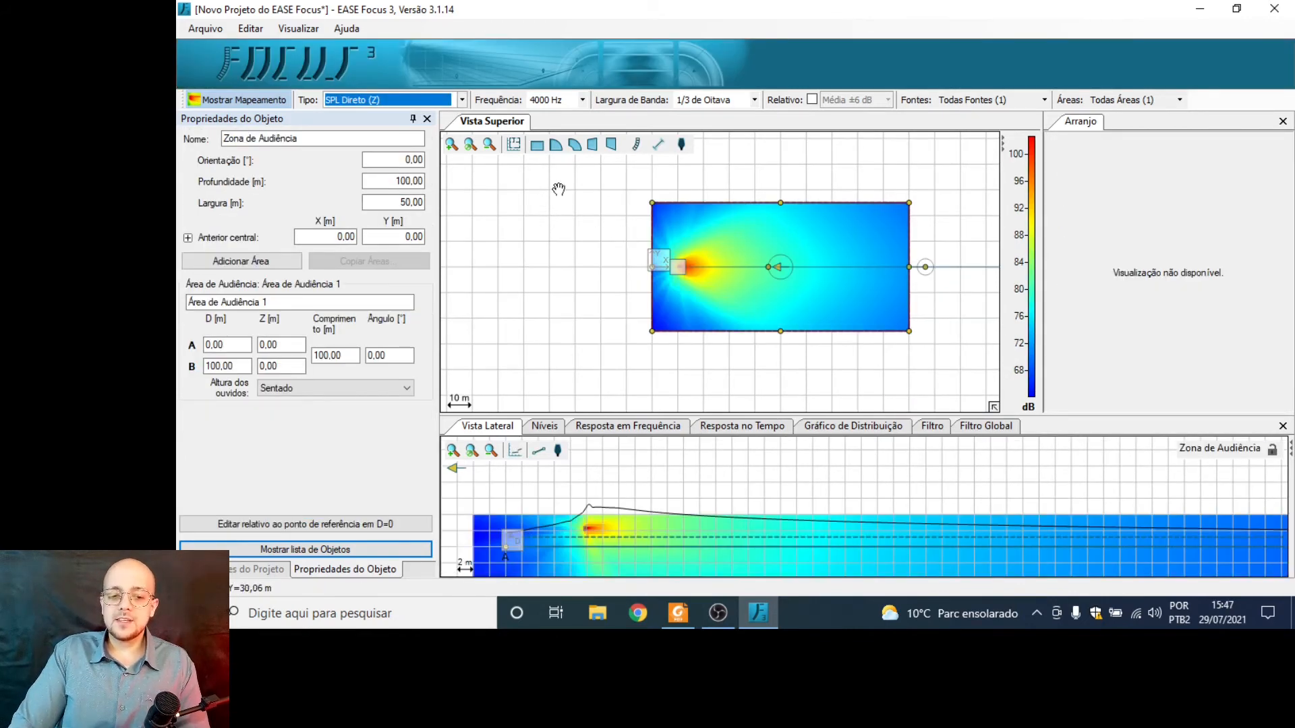
# - Try SPL Direto (Ponderação-A) as the mapping type, and set it to Relação Sinal/Ruído
pyautogui.click(419, 100)
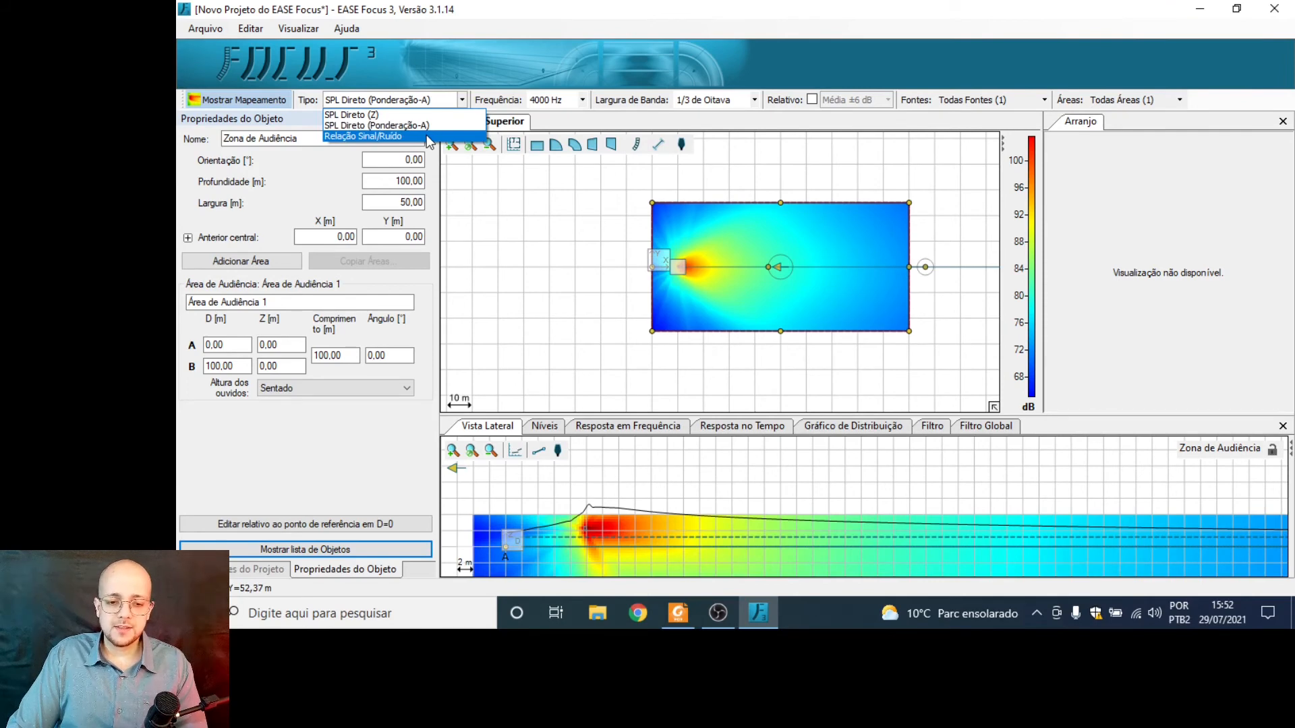
pyautogui.click(426, 135)
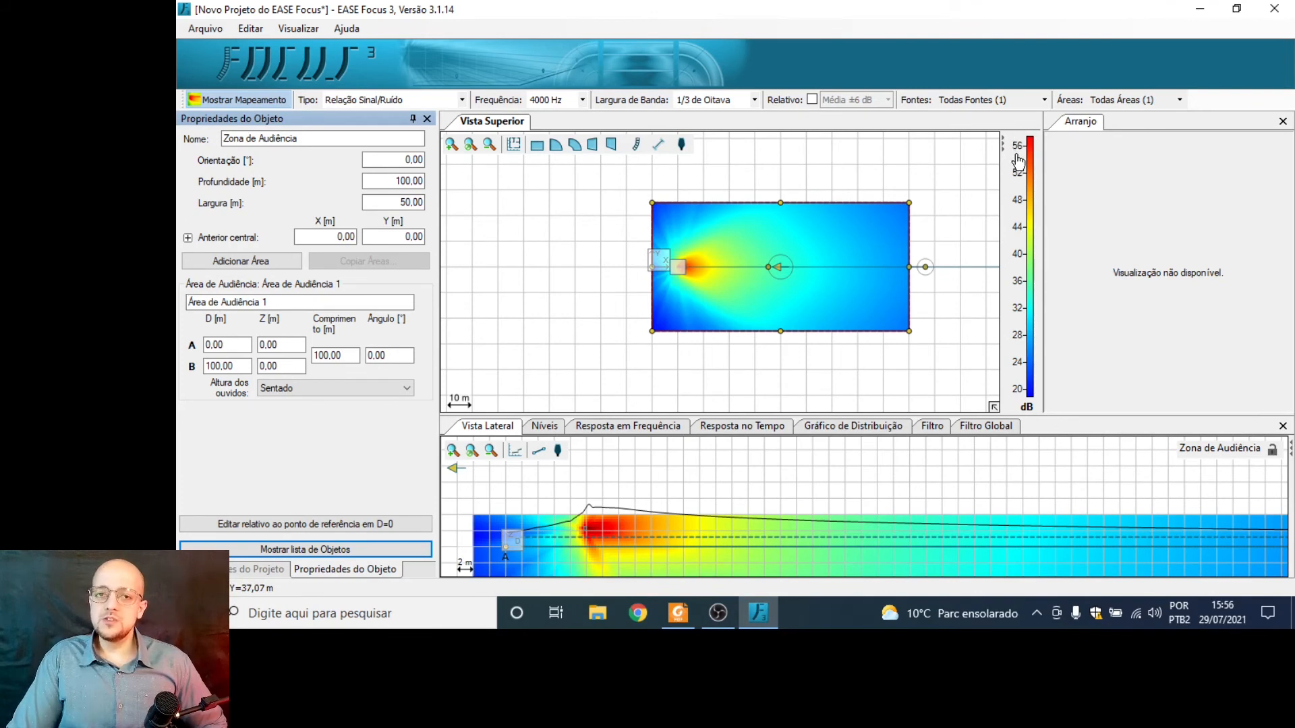
# - Set the Banda larga noise level to 80 in Definições do Ruído, apply it and recalculate the mapping
pyautogui.click(248, 572)
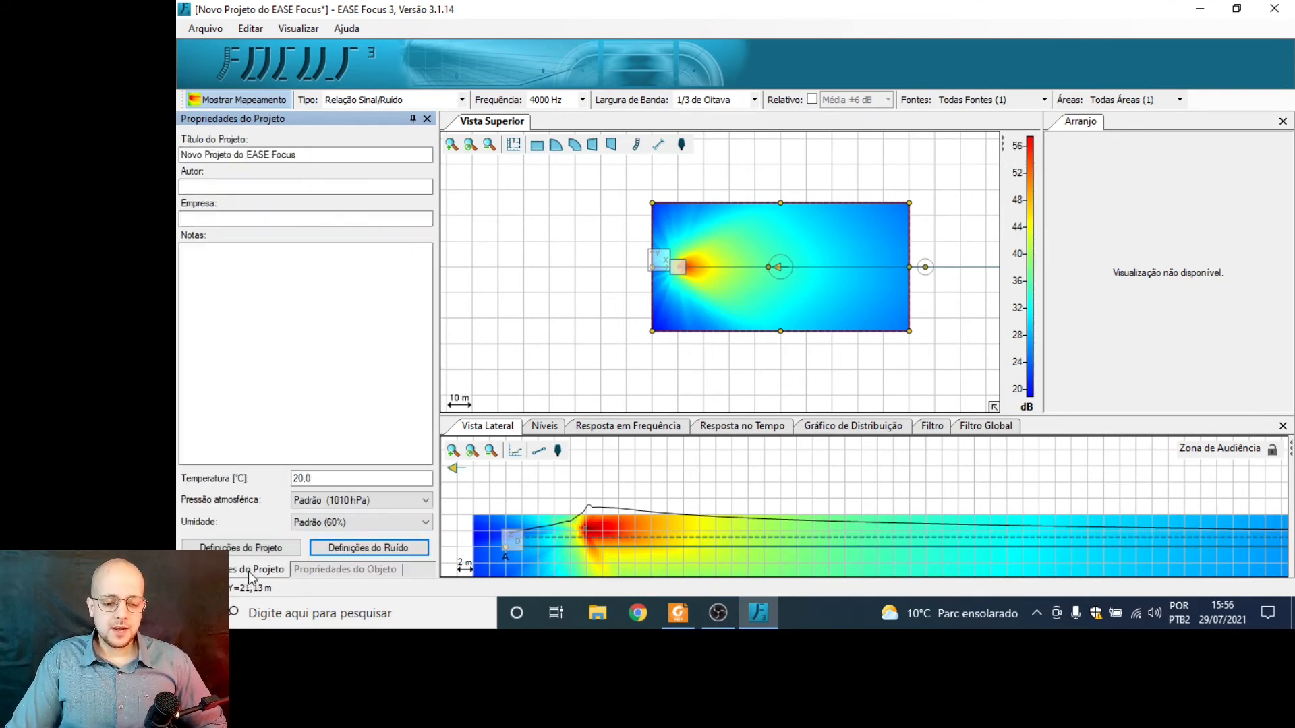
pyautogui.click(363, 546)
pyautogui.click(687, 216)
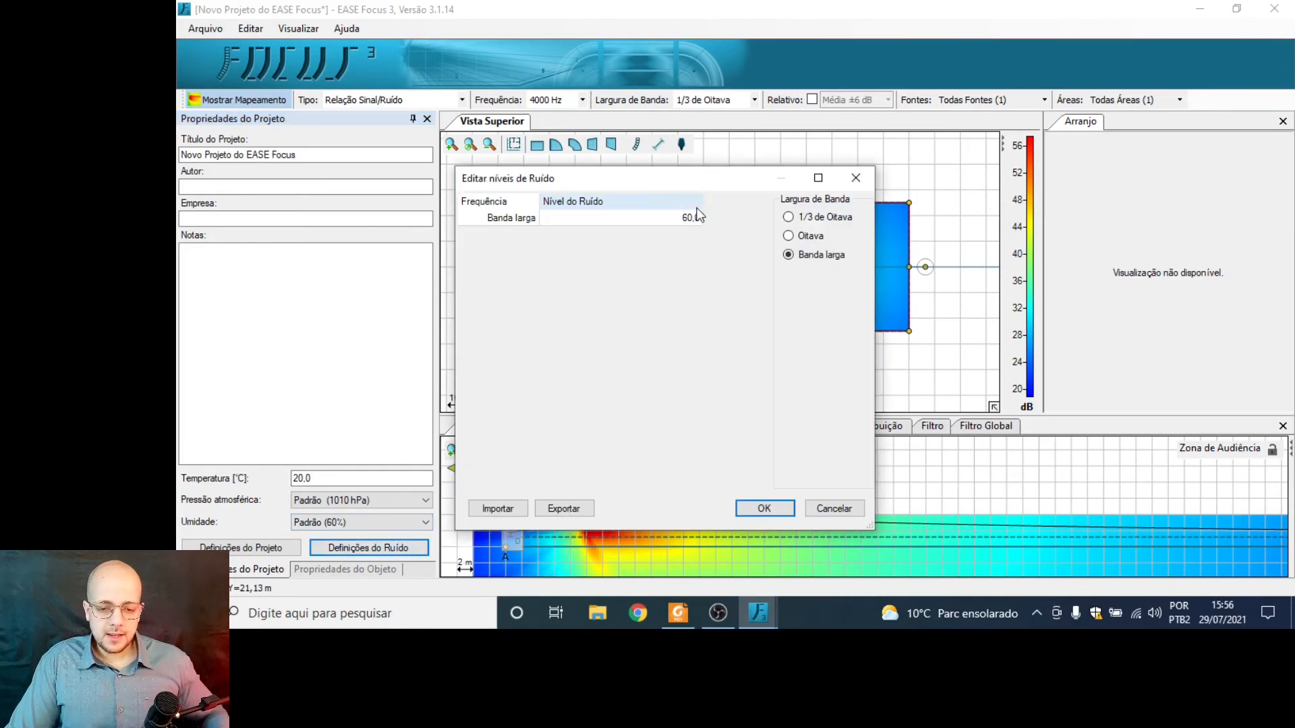
pyautogui.click(686, 215)
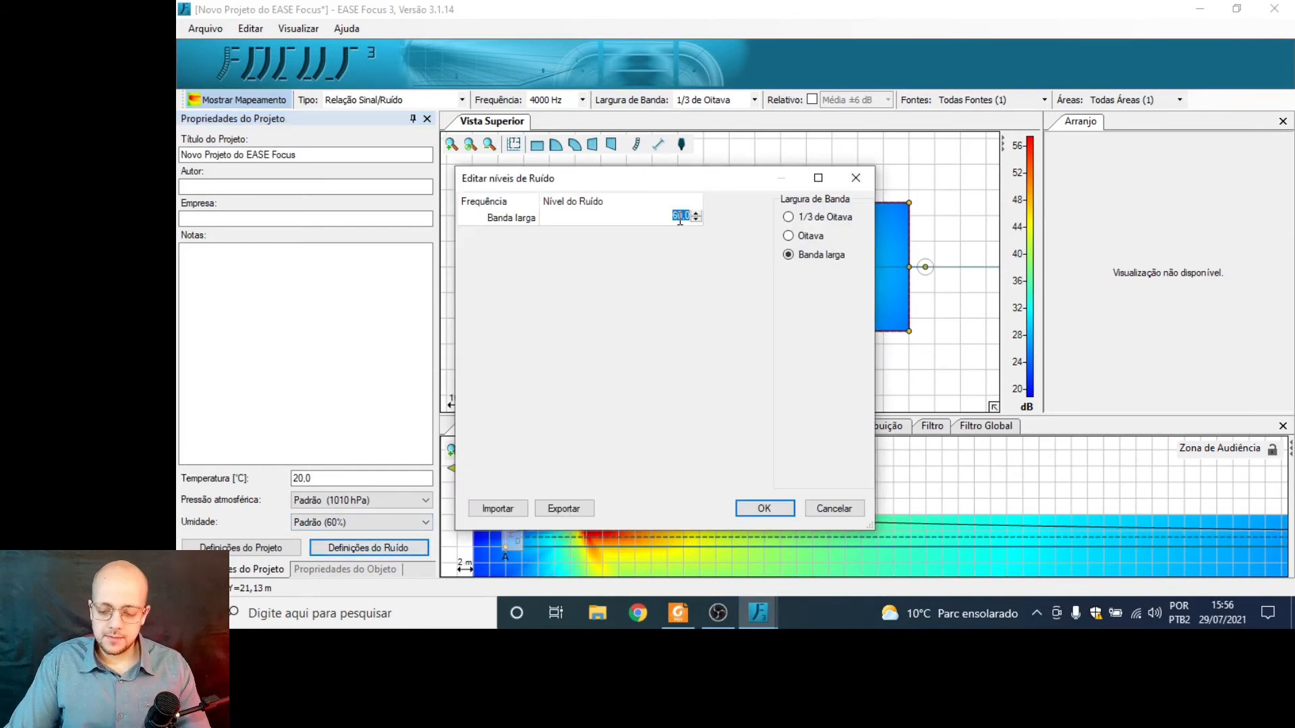
pyautogui.write('80')
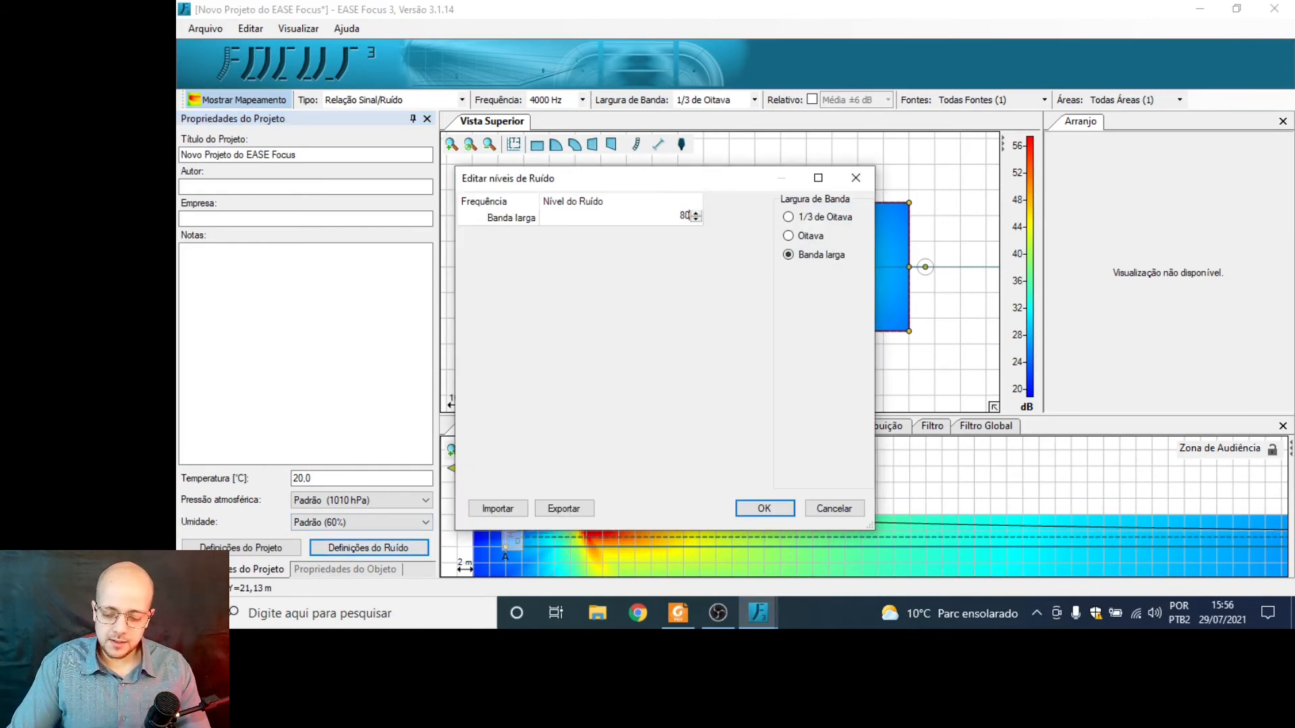
pyautogui.press('Return')
pyautogui.press('Return')
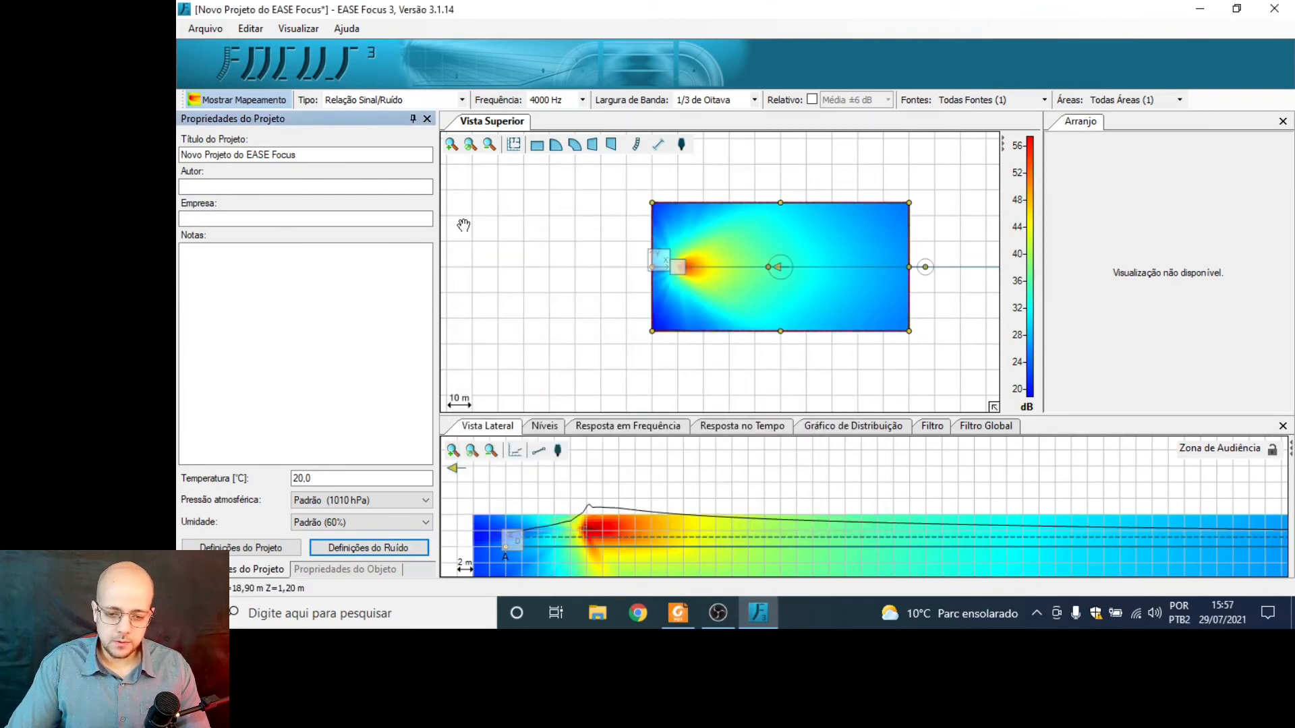
pyautogui.click(342, 570)
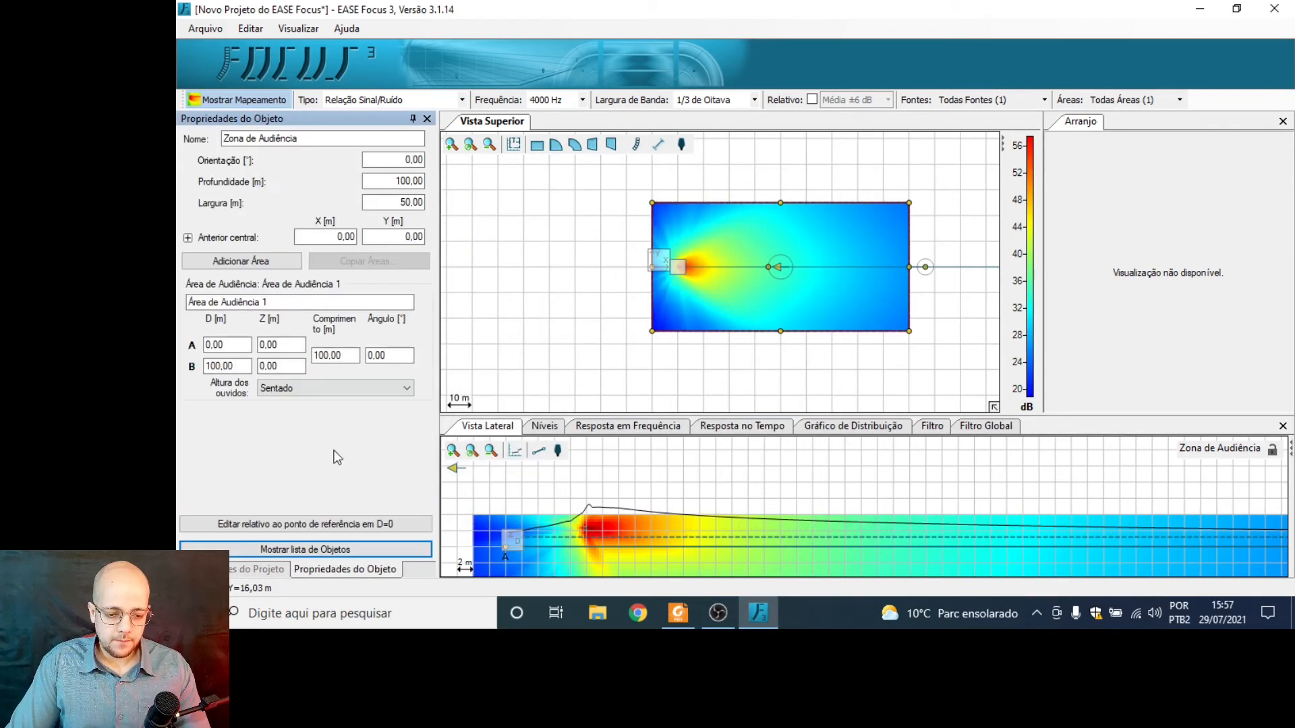
pyautogui.click(250, 100)
pyautogui.click(251, 99)
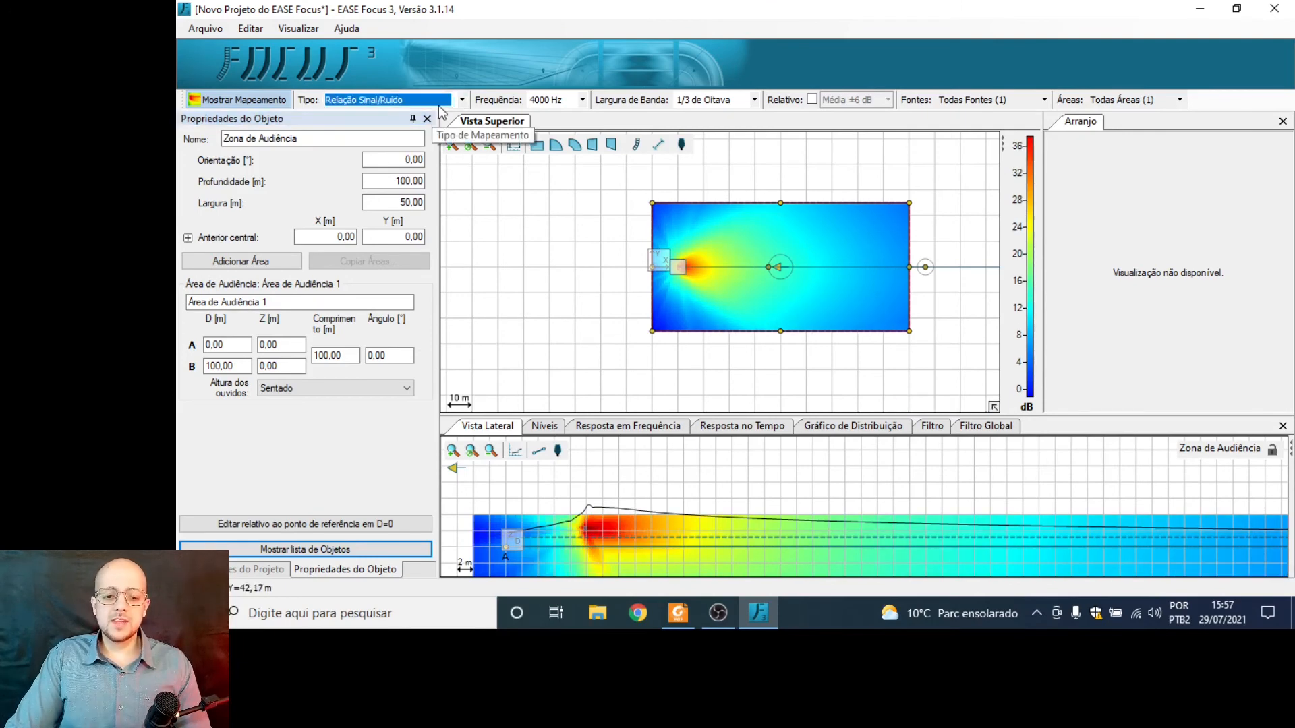
# - Set the mapping type to SPL Direto (Z) and select a bandwidth of 1/3 de Oitava
pyautogui.click(377, 101)
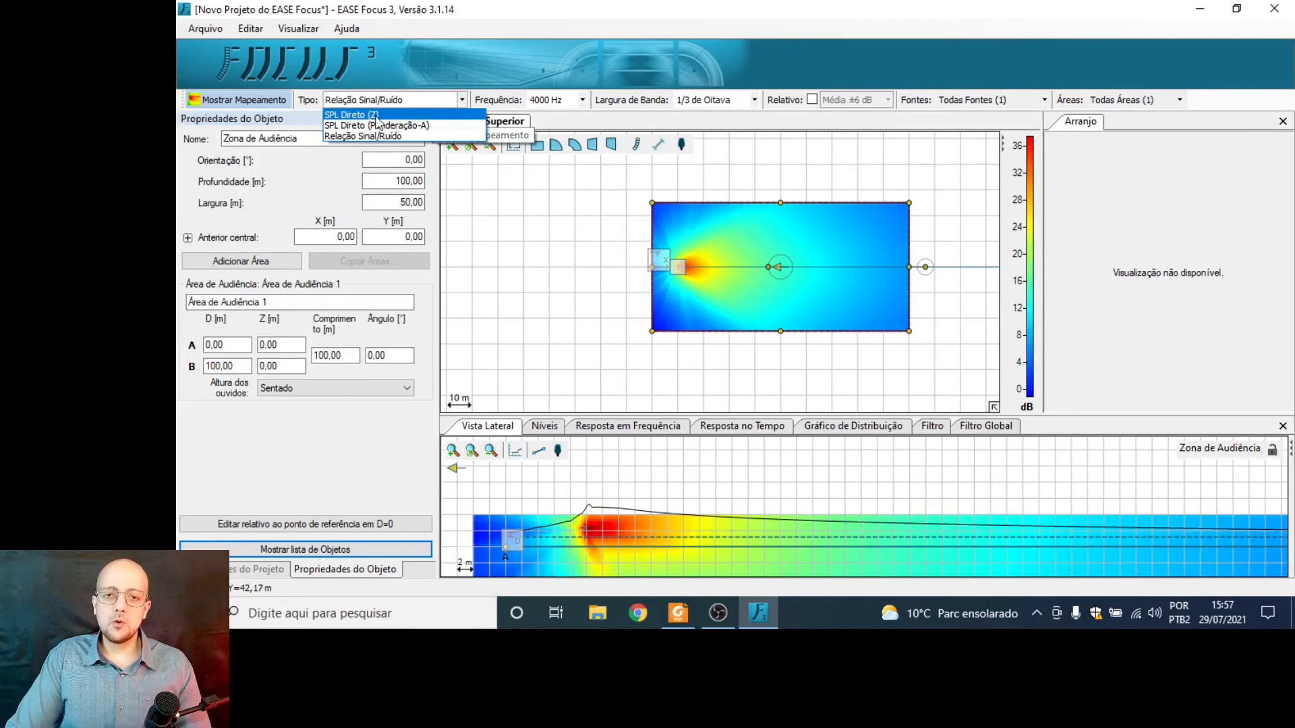
pyautogui.click(376, 116)
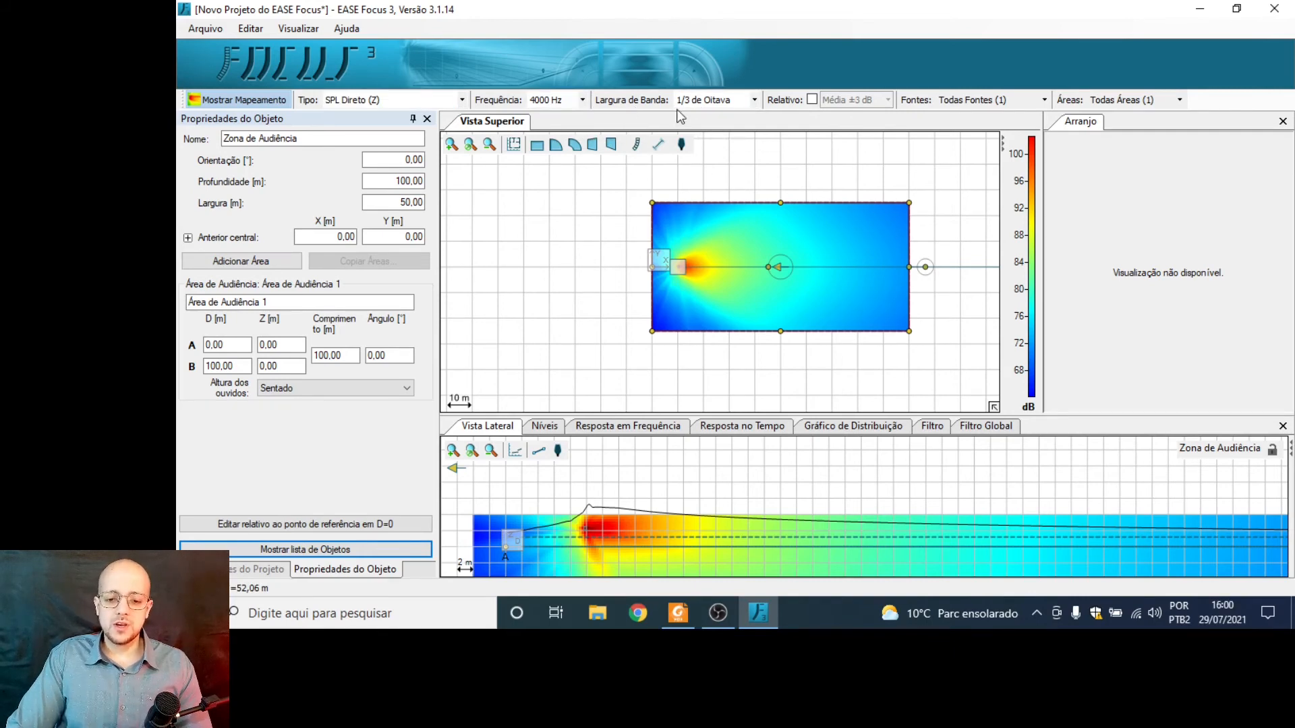
pyautogui.click(707, 103)
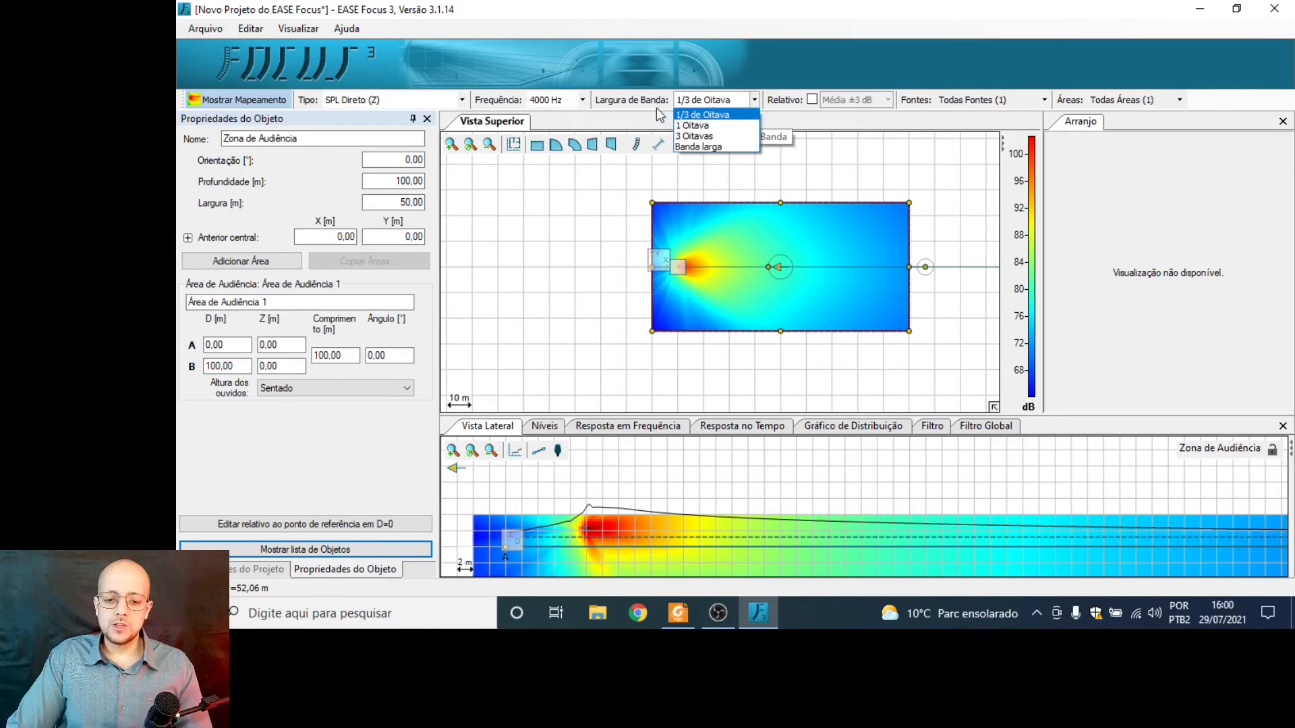
pyautogui.click(547, 103)
pyautogui.click(545, 104)
pyautogui.click(624, 120)
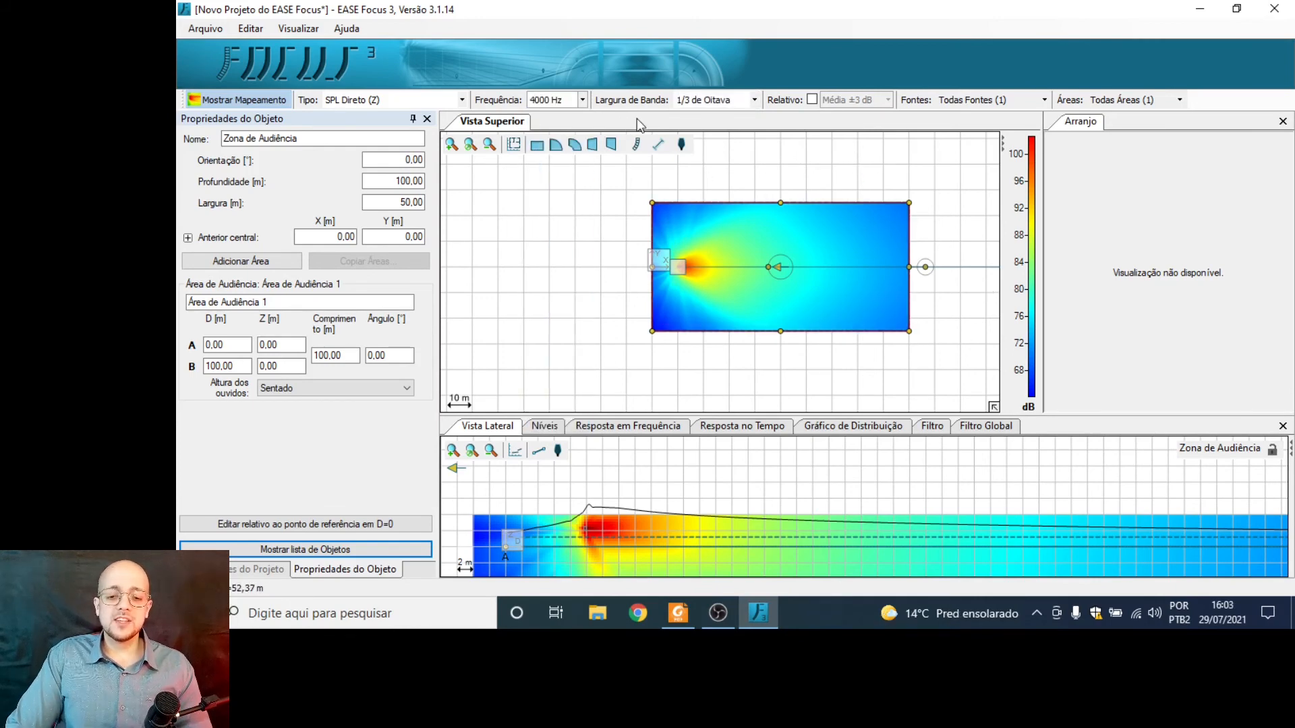
pyautogui.click(701, 100)
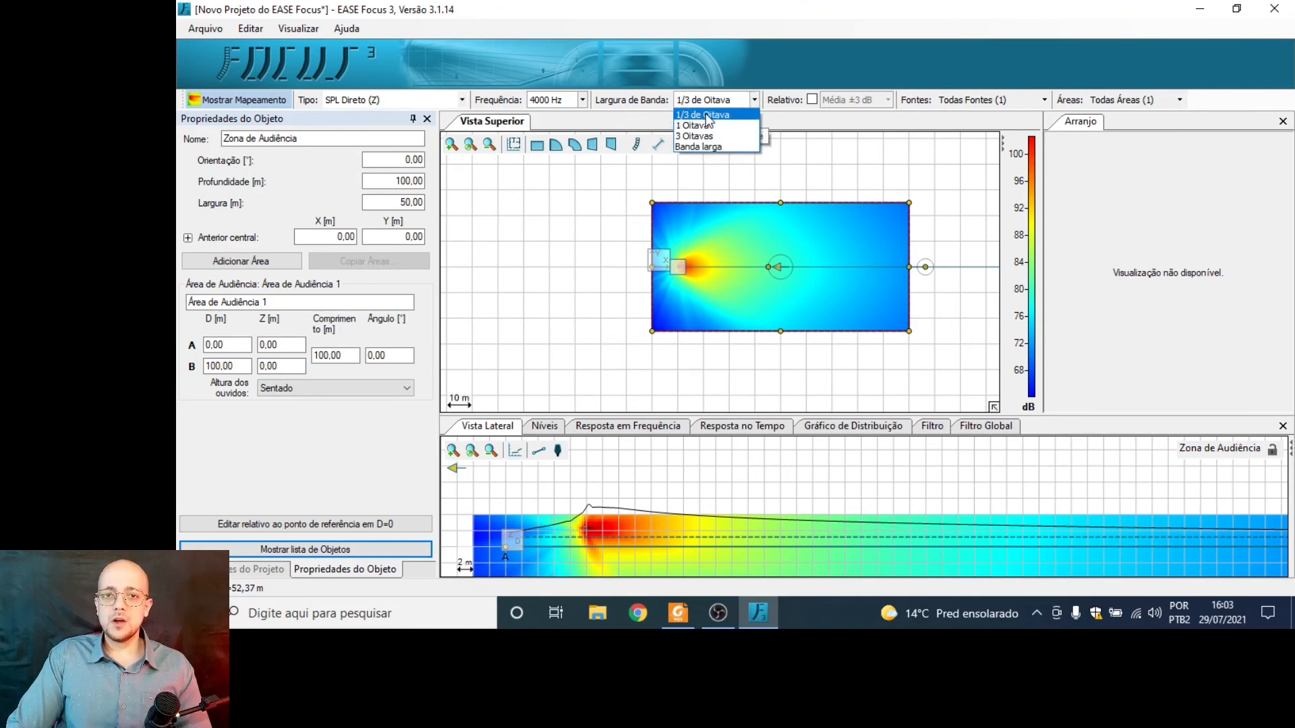
pyautogui.click(706, 115)
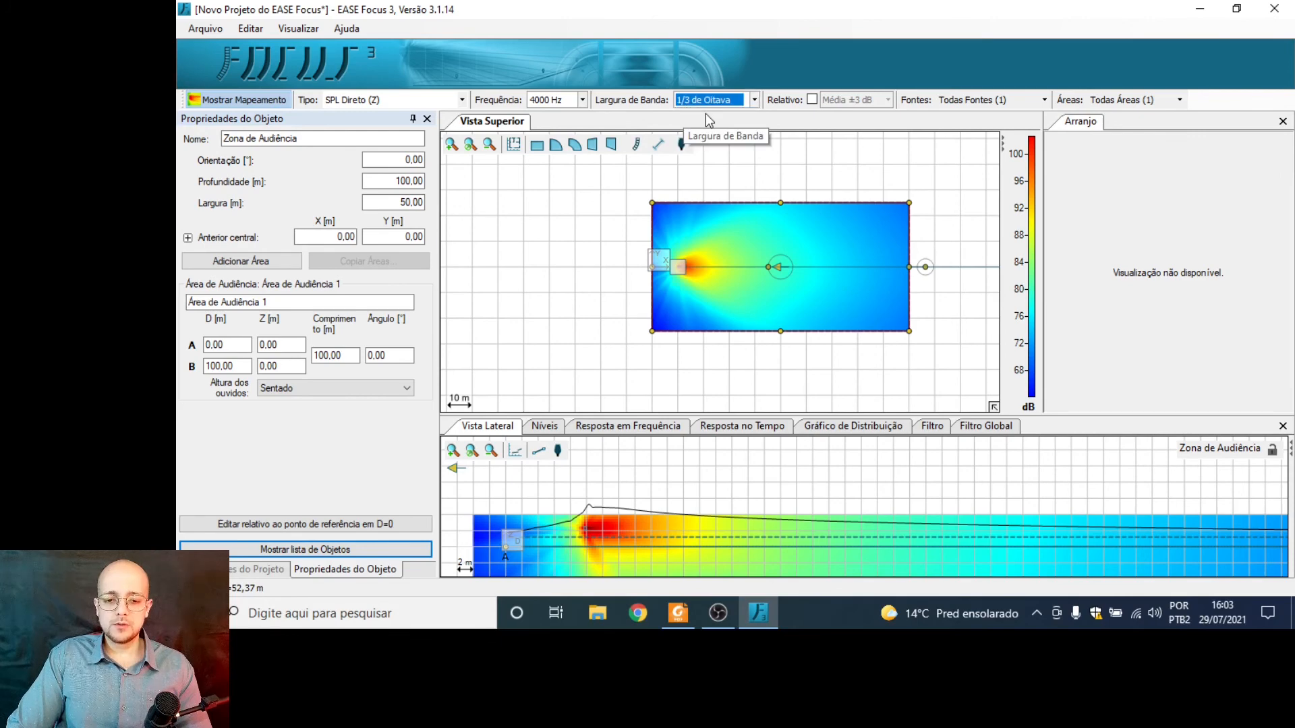
# - Try mapping frequencies of 2000 Hz and 12500 Hz, and set the frequency back to 4000 Hz
pyautogui.click(557, 100)
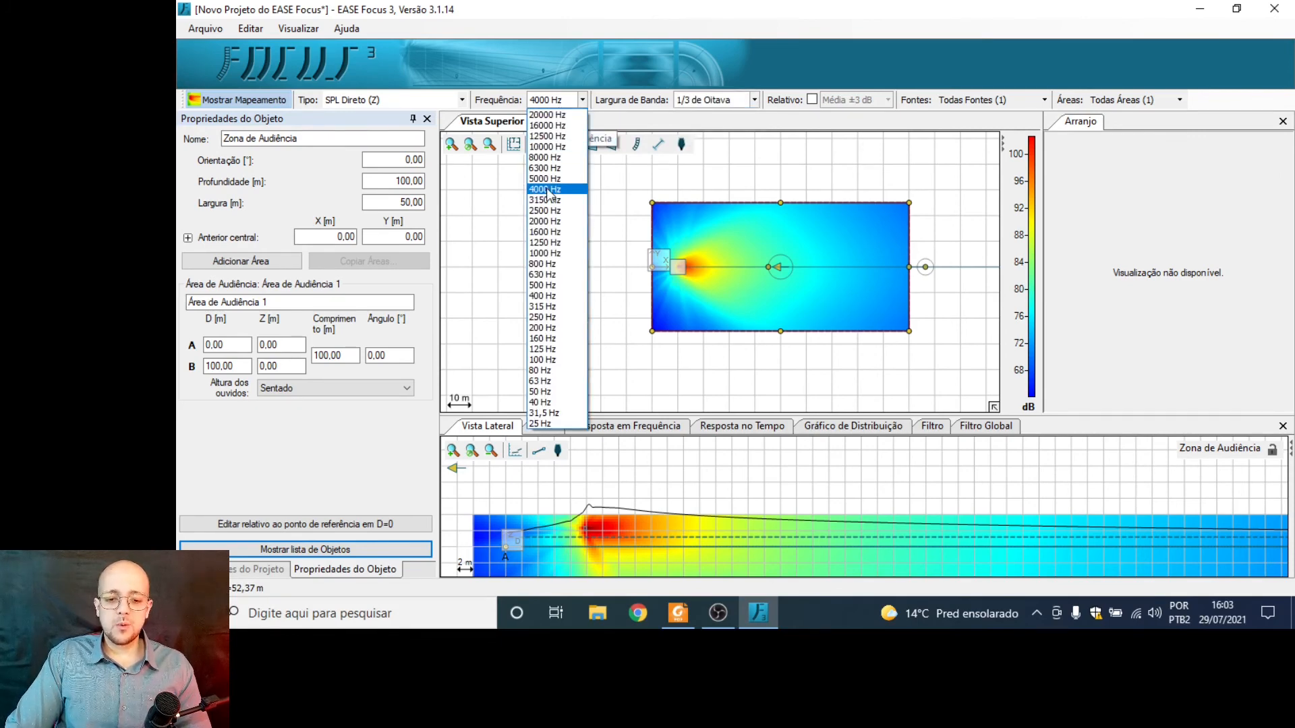
pyautogui.click(560, 221)
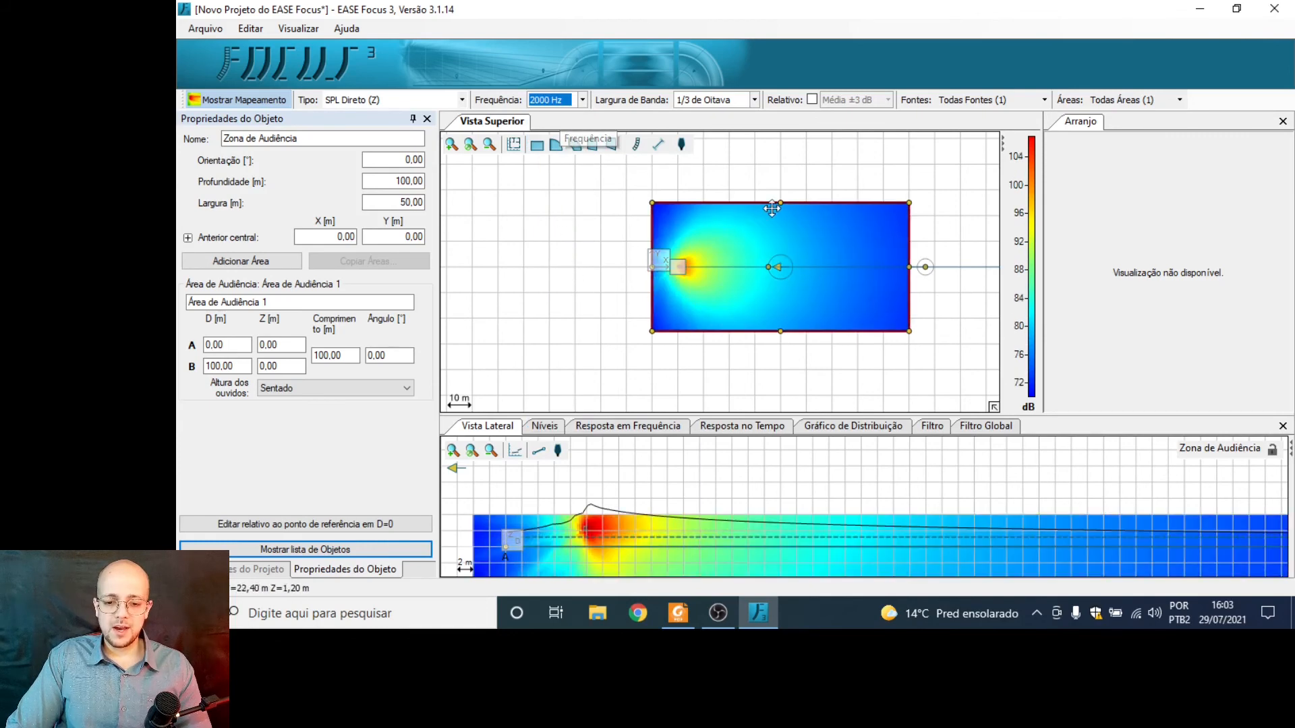
pyautogui.click(582, 100)
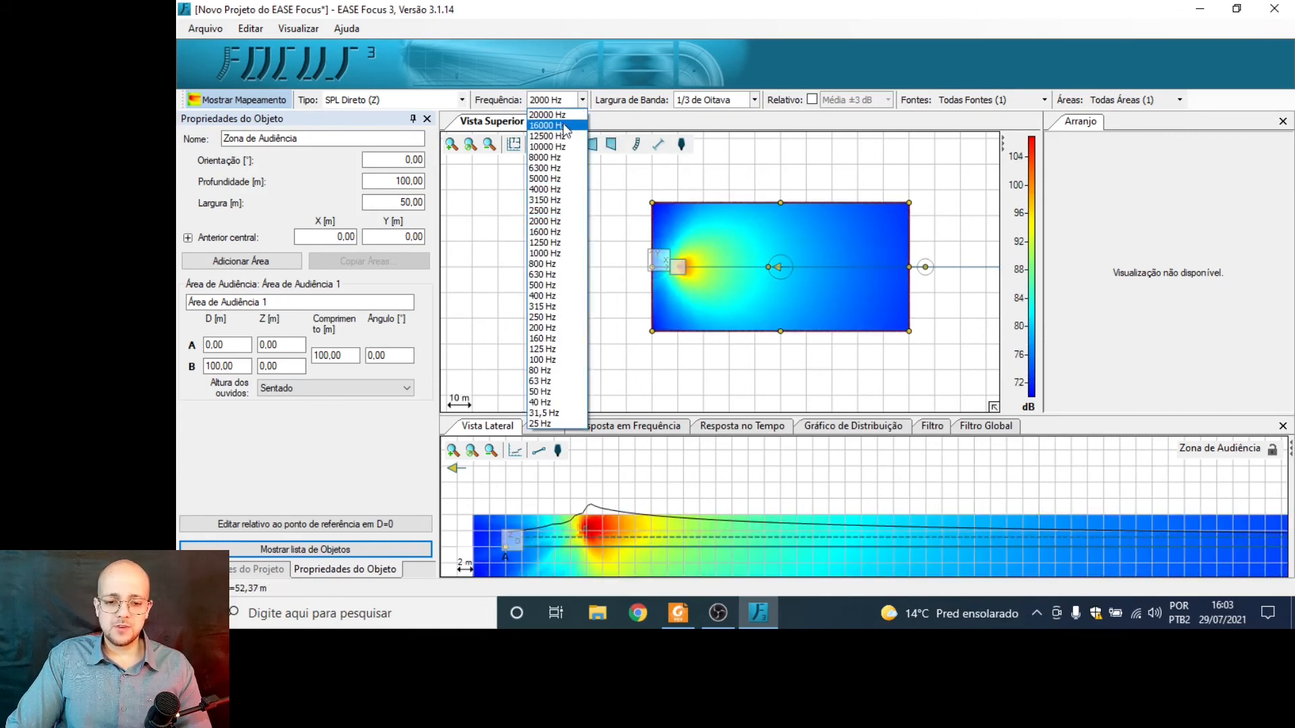
pyautogui.click(553, 134)
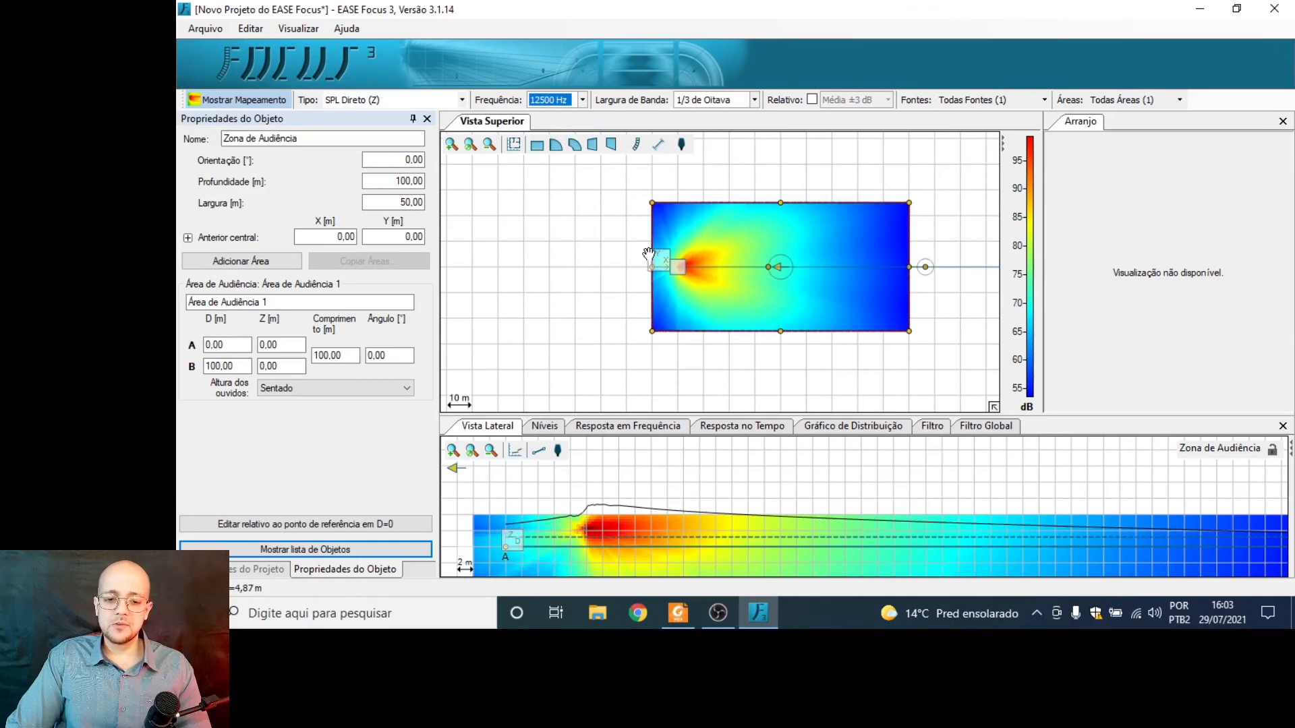
pyautogui.click(582, 99)
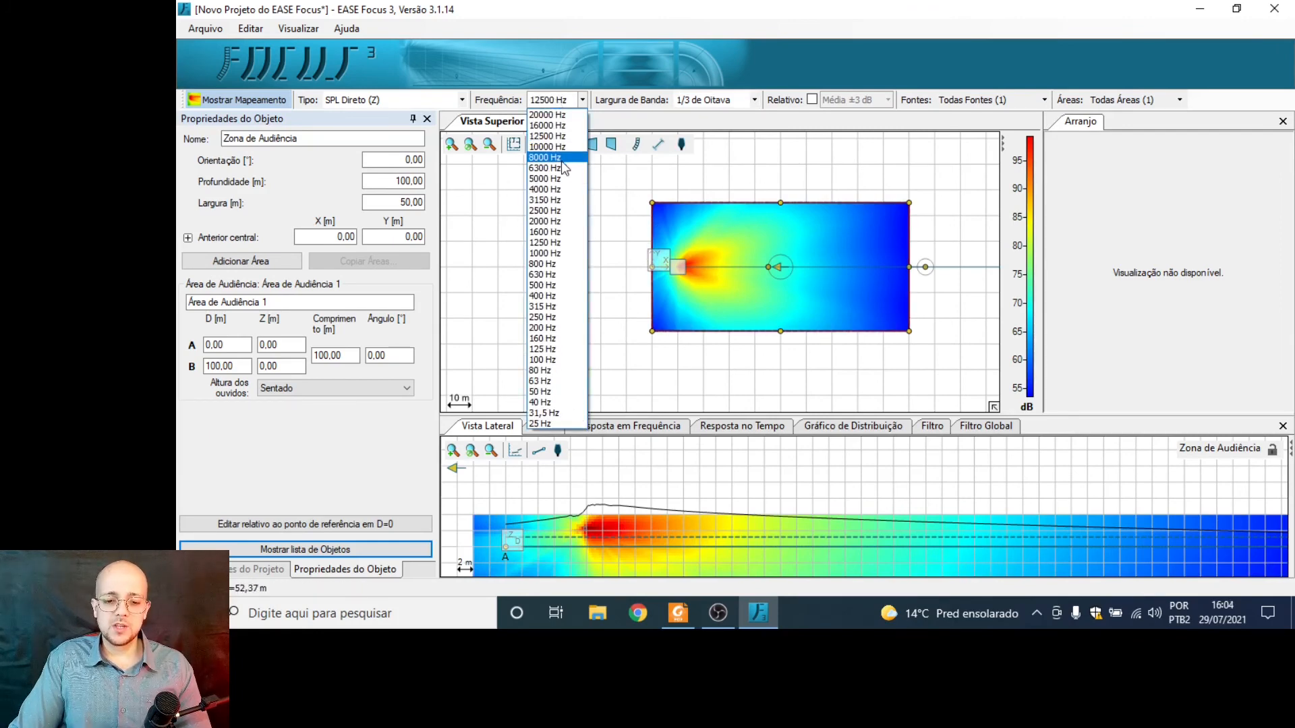
pyautogui.click(551, 196)
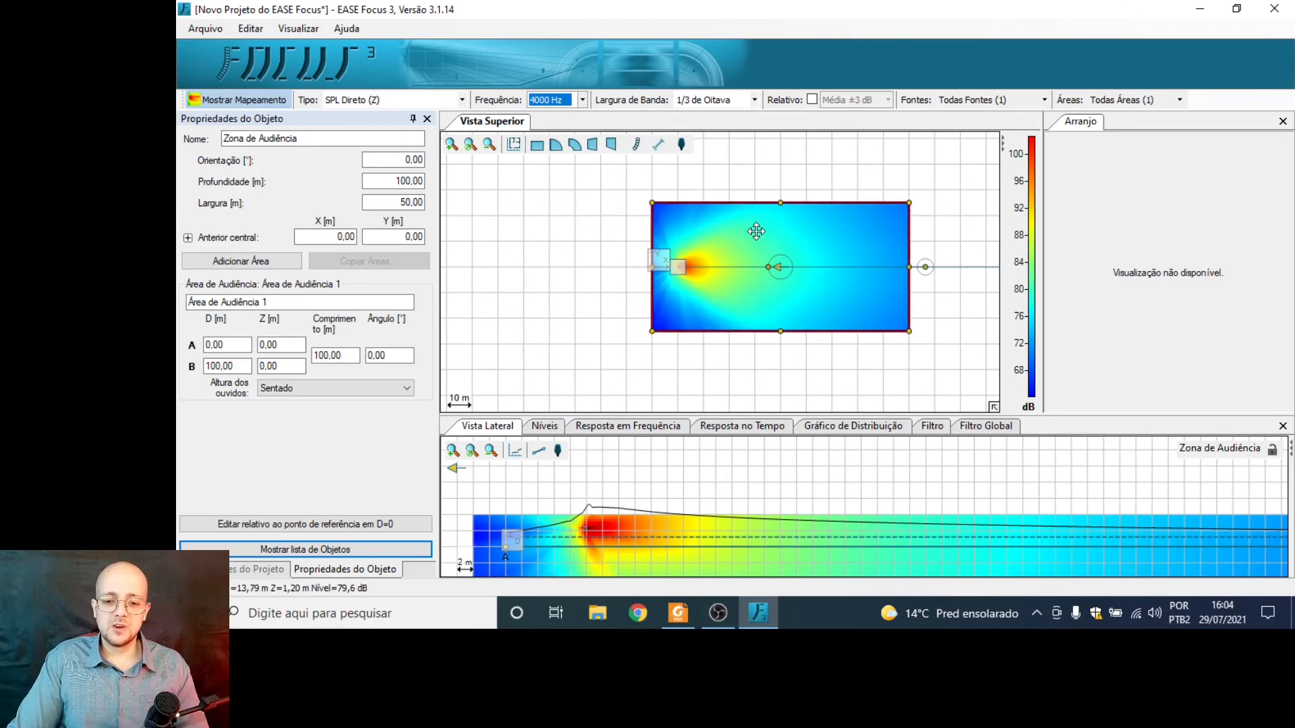
pyautogui.click(774, 124)
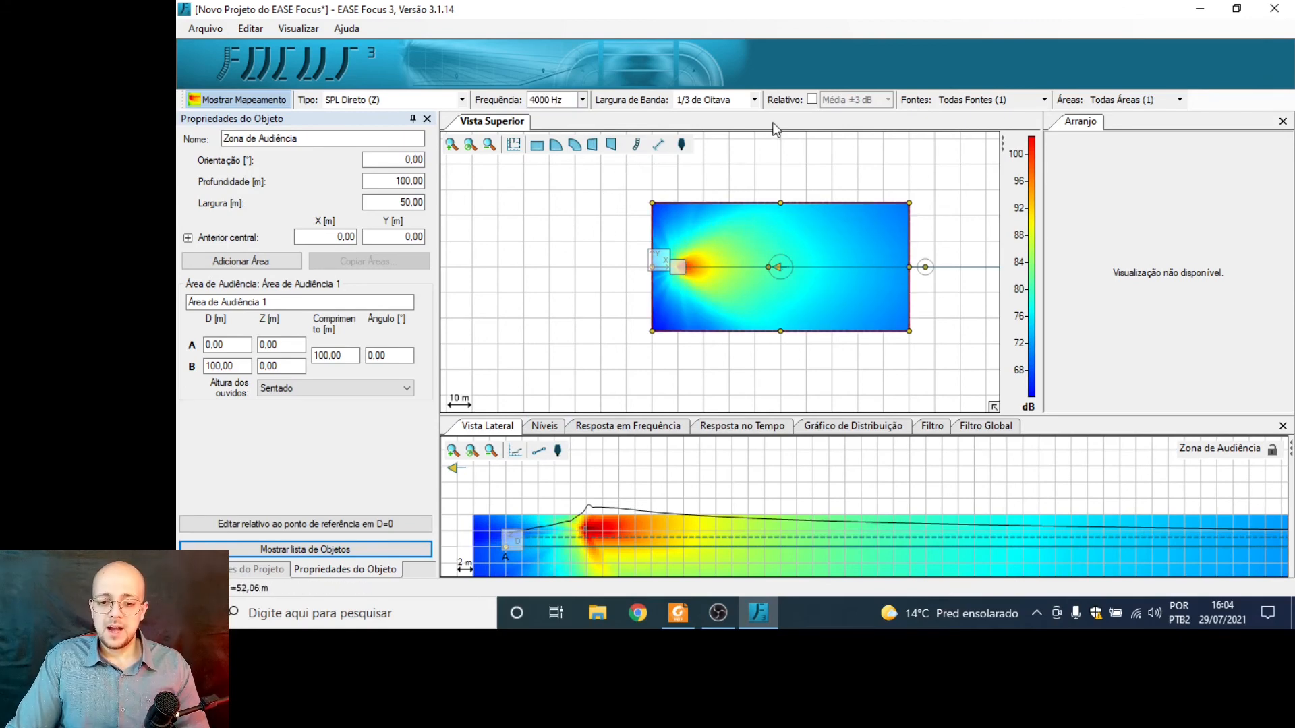
# - Try the relative mapping with Média ±3 dB and switch it off again
pyautogui.click(811, 100)
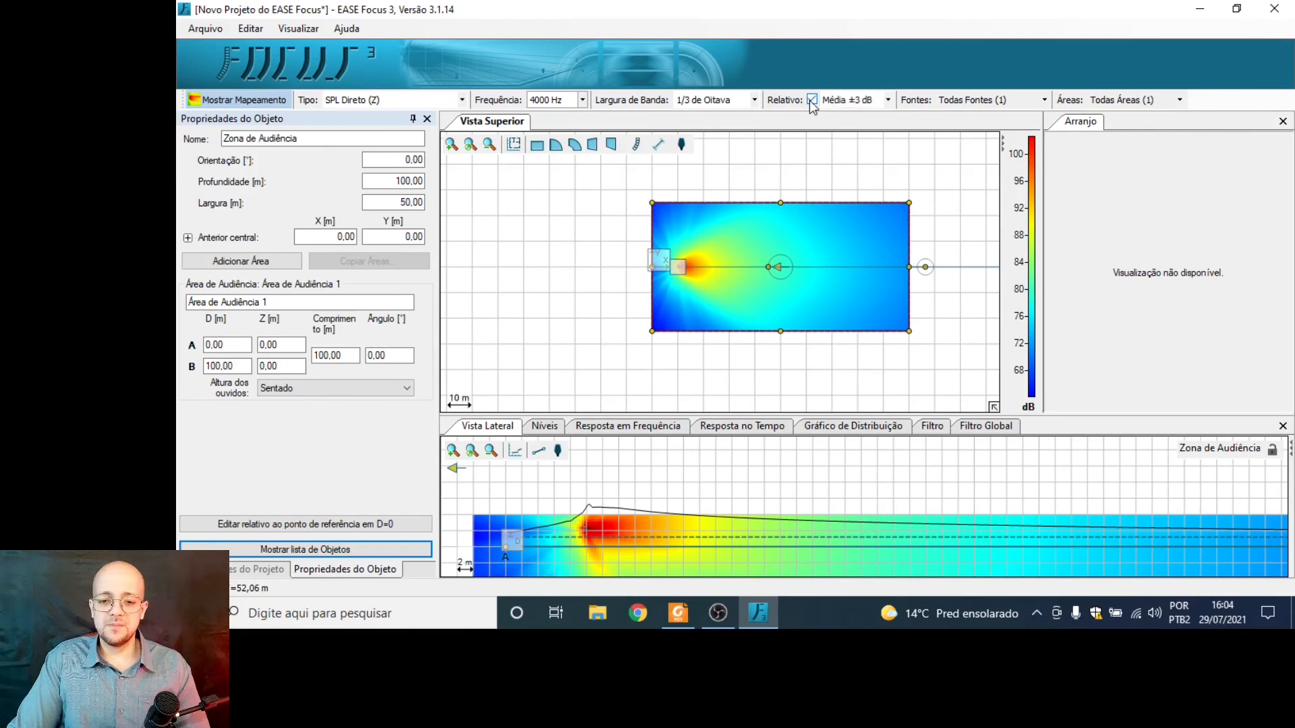
pyautogui.click(851, 101)
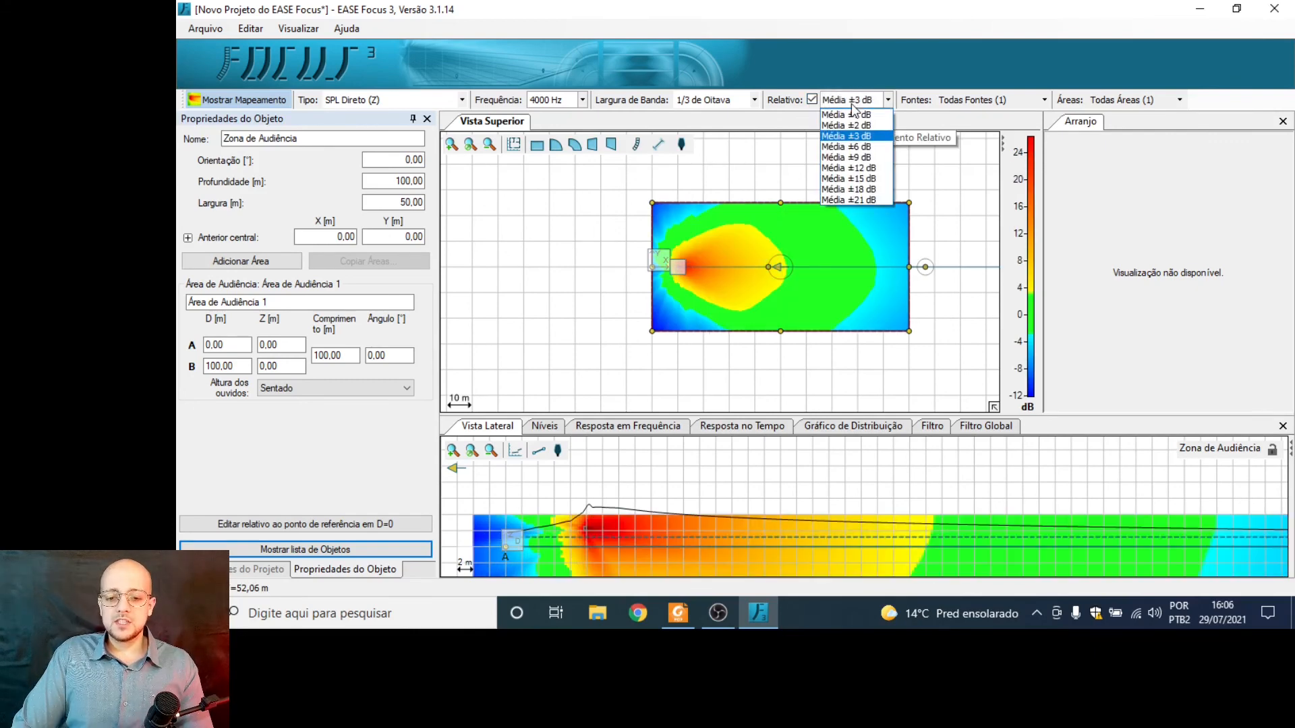
pyautogui.click(855, 137)
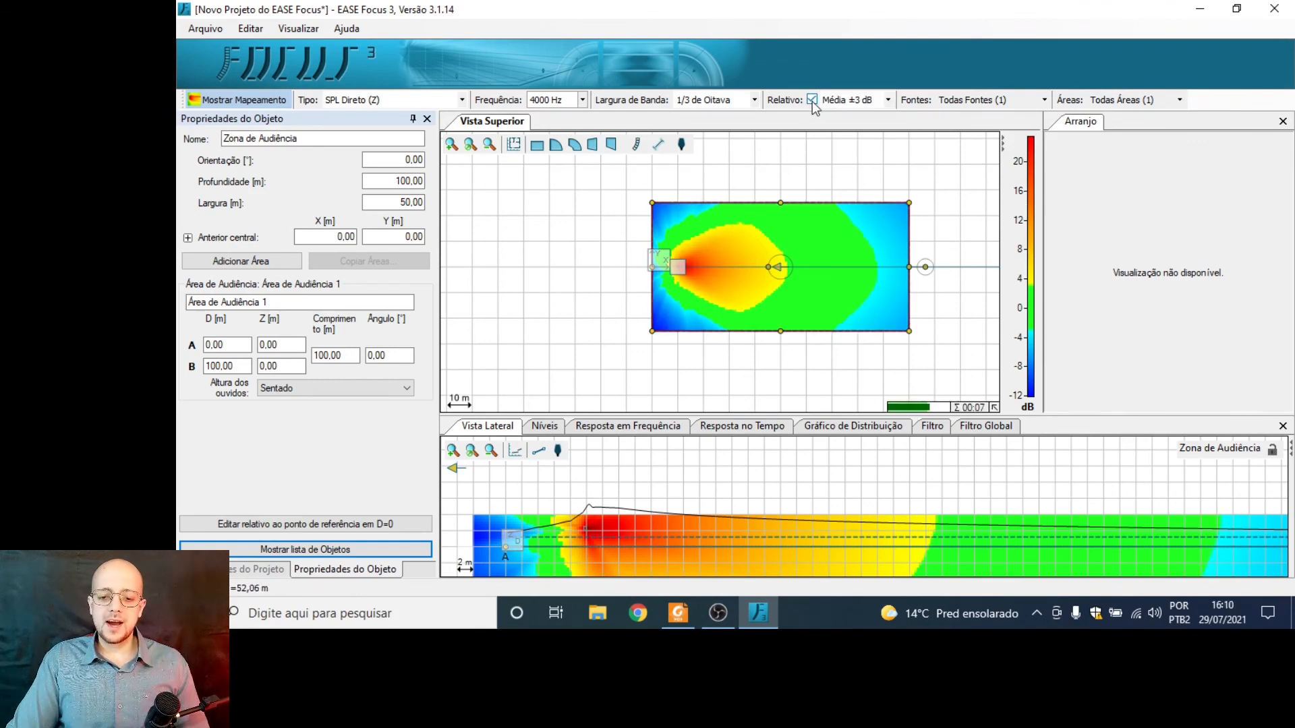
pyautogui.click(812, 100)
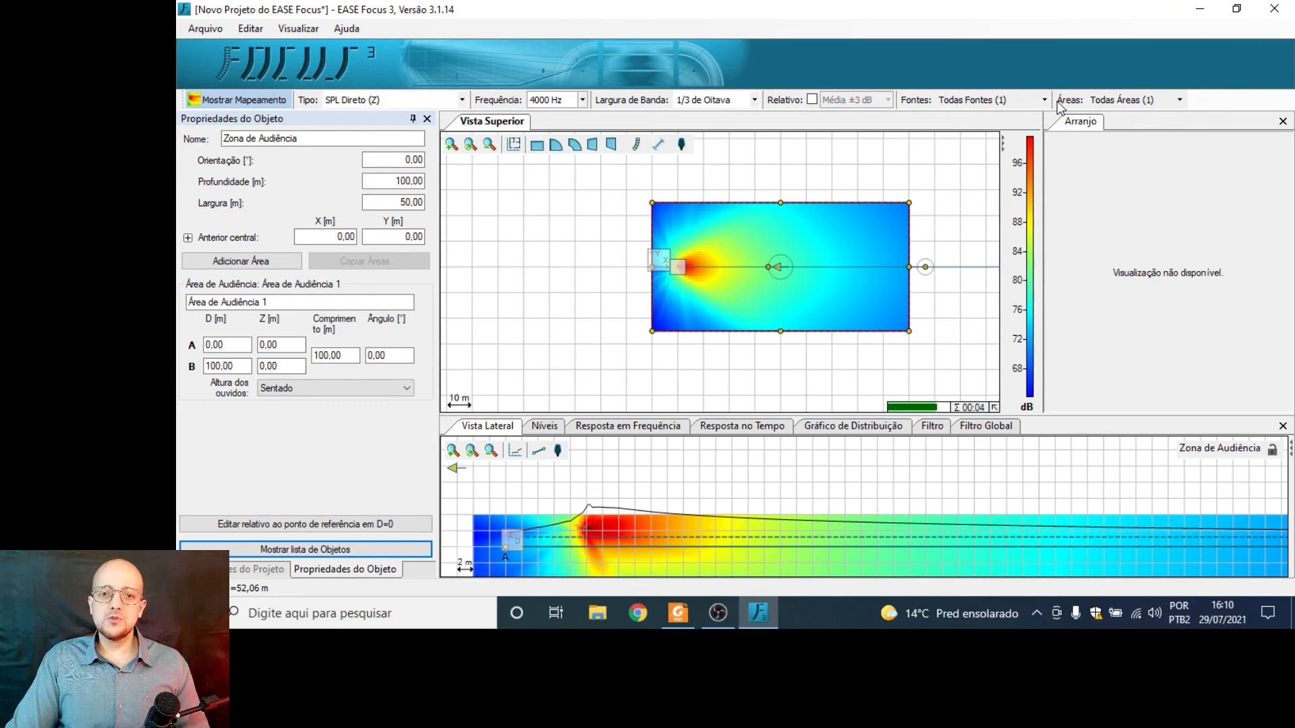
# - Check the sources included in the mapping, and exclude Zona de Audiência from the mapped areas and include it again
pyautogui.click(984, 99)
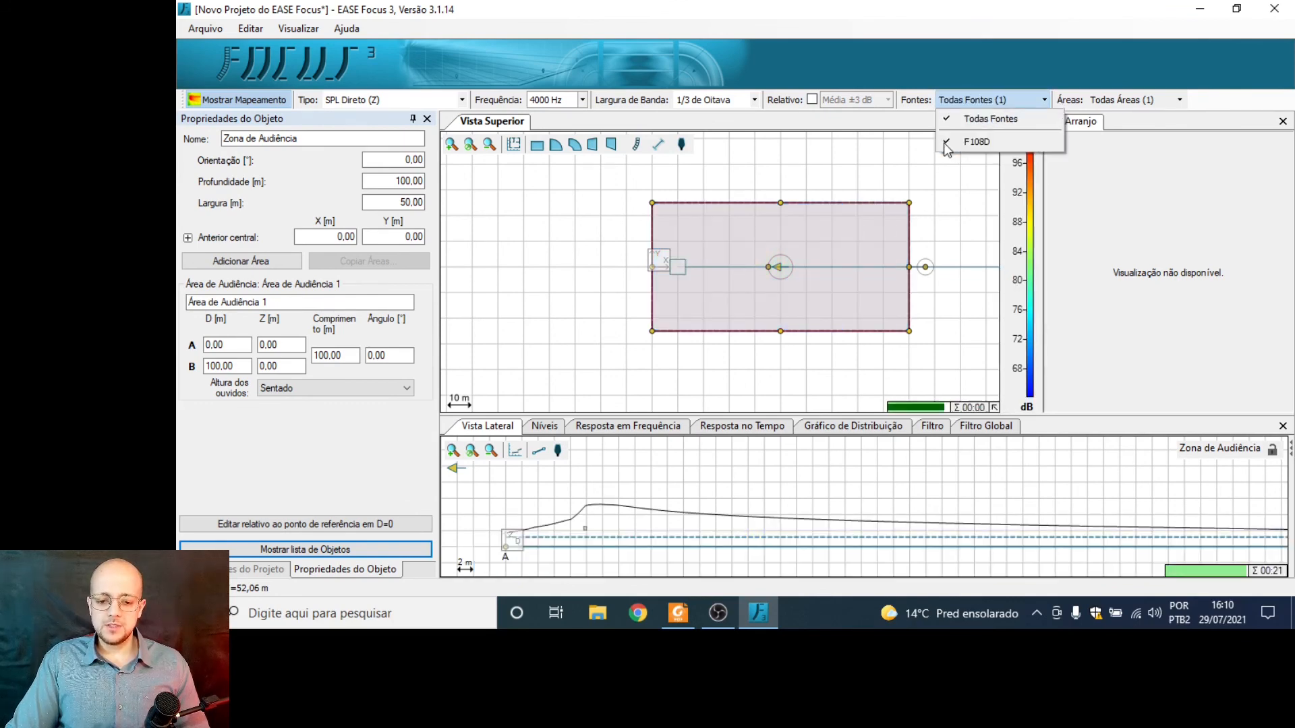
pyautogui.click(1104, 102)
pyautogui.click(1103, 143)
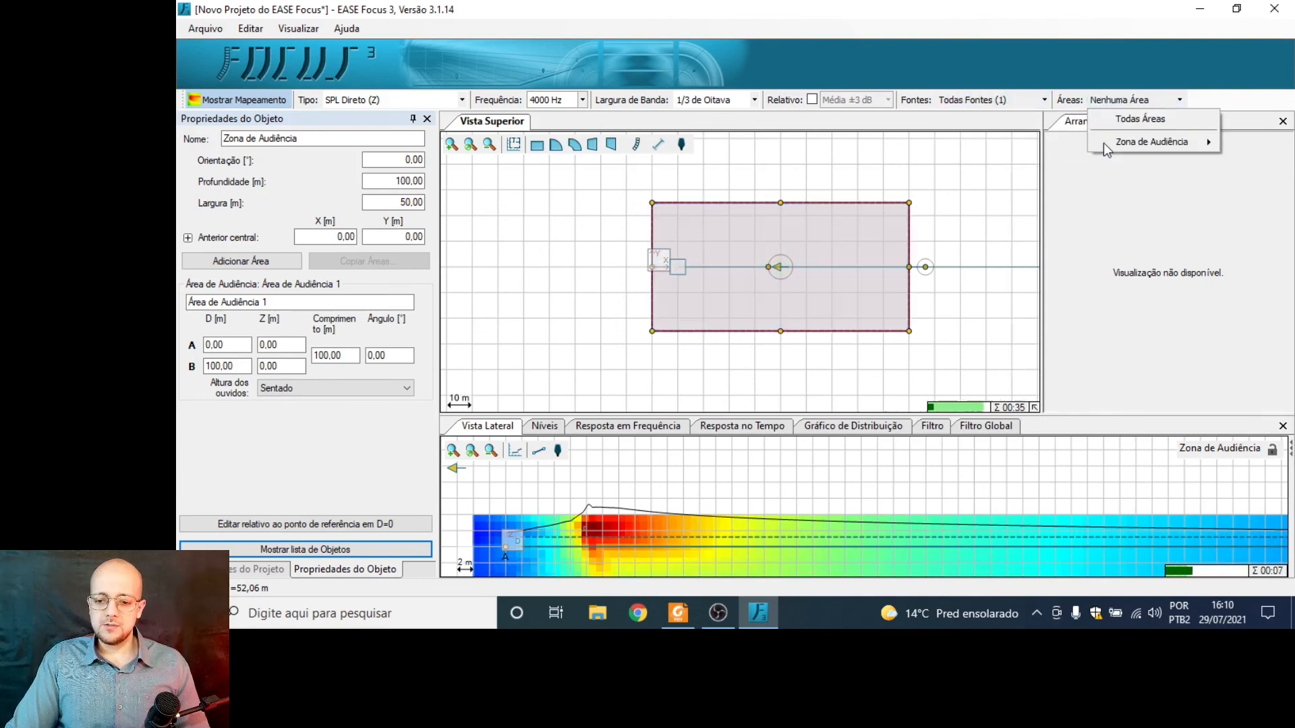
pyautogui.click(1099, 143)
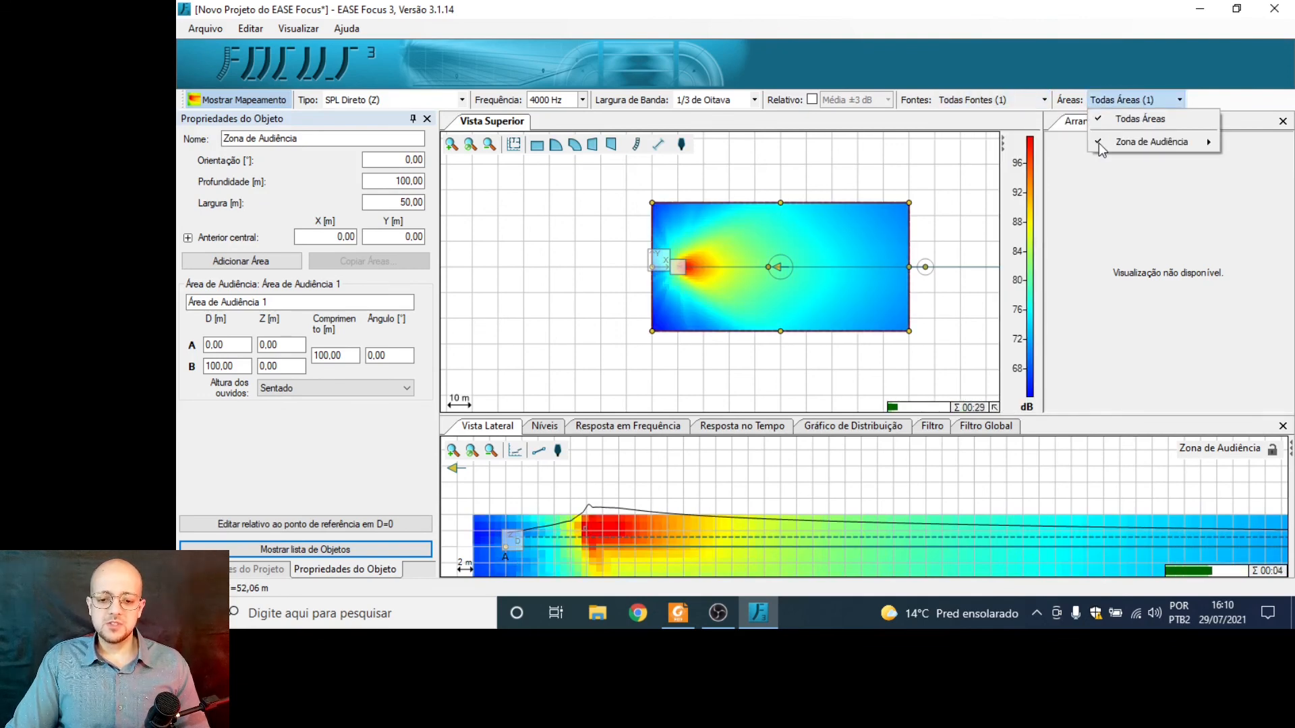